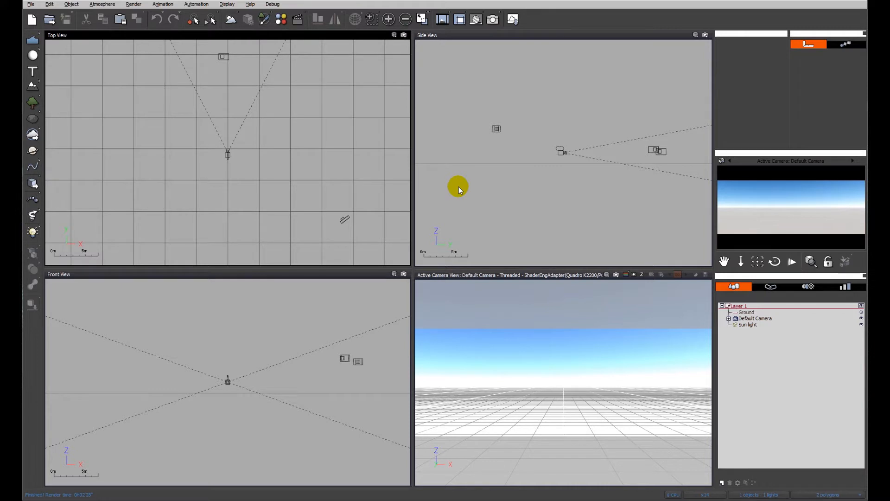
- Create a sphere, raise it above the ground in front of the camera, and frame it in the camera view
click(33, 56)
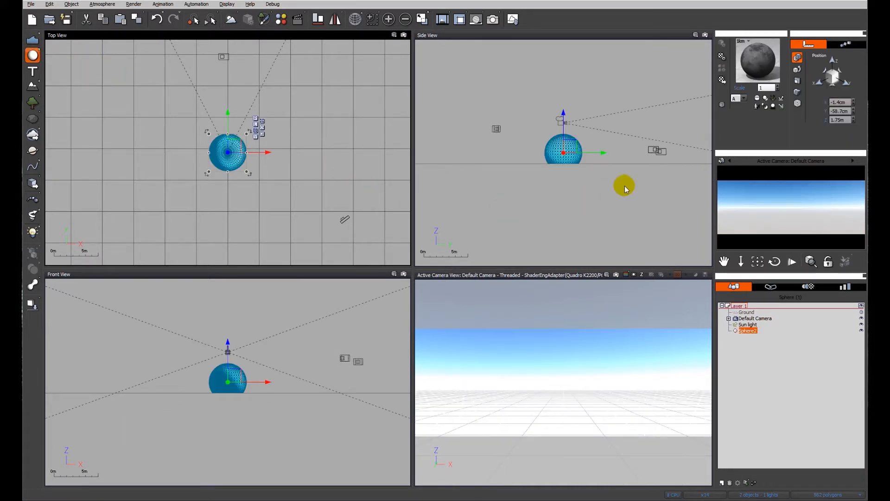
right_drag(624, 185, 557, 225)
drag(514, 198, 592, 168)
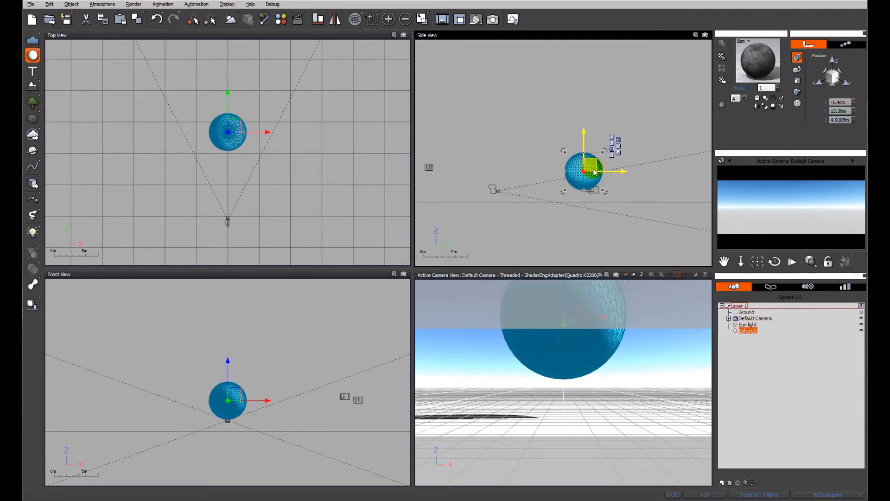
right_drag(593, 361, 591, 367)
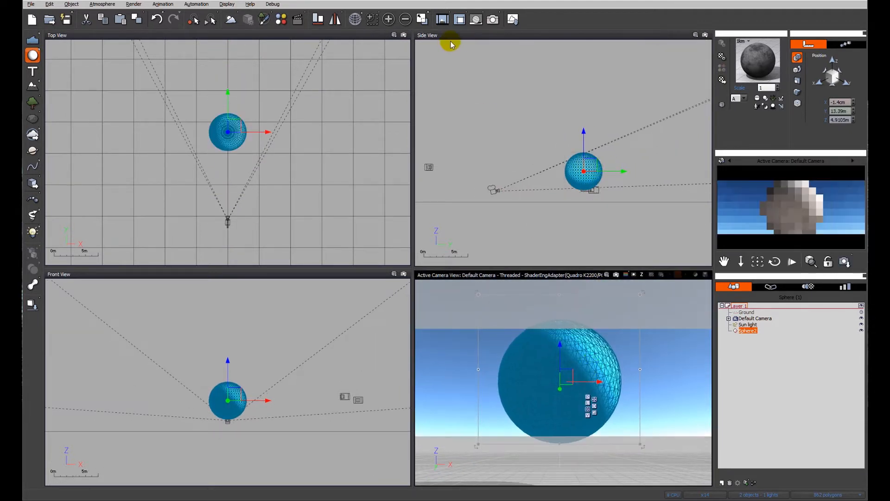
- Set the render picture's aspect ratio to Photo (36:24) in the render options and accept
click(491, 19)
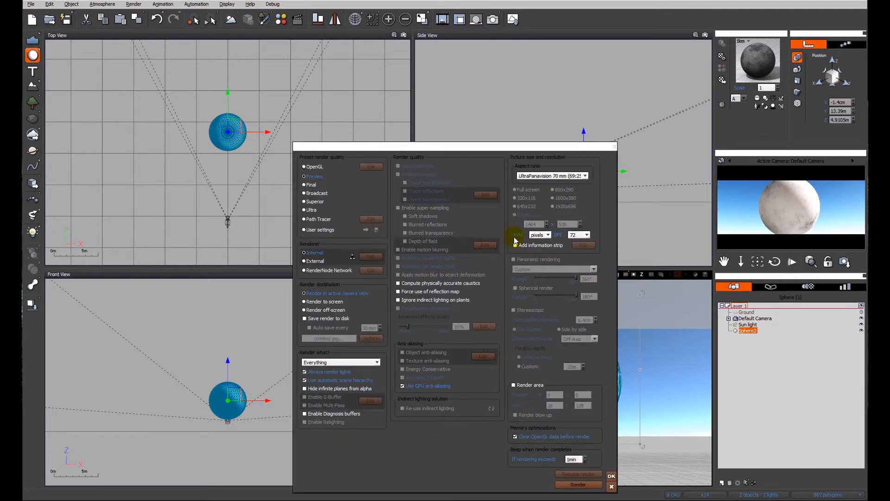
click(536, 177)
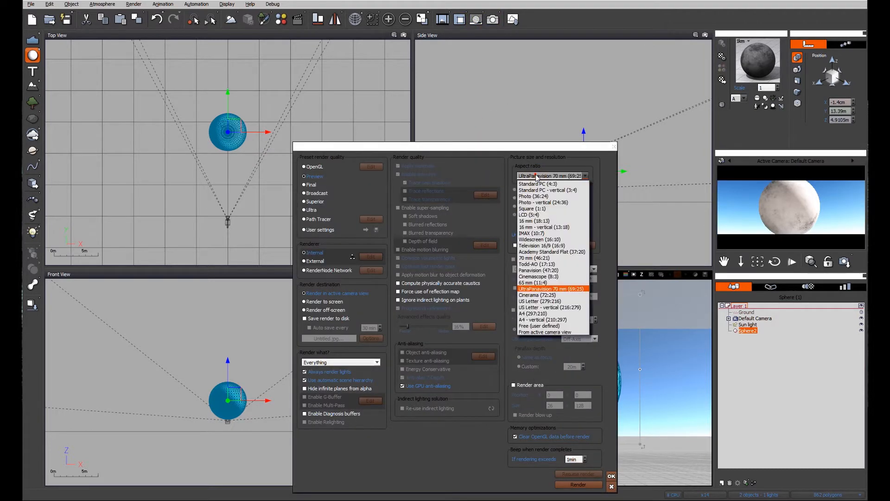
click(653, 295)
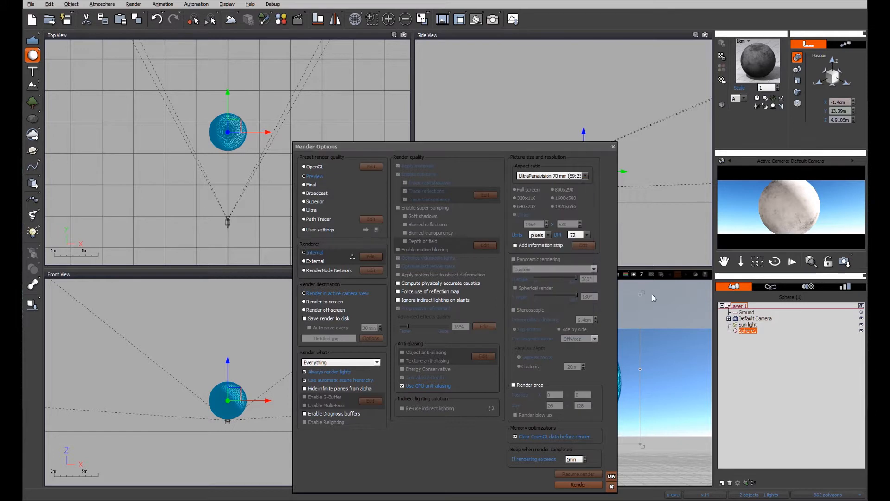
click(586, 173)
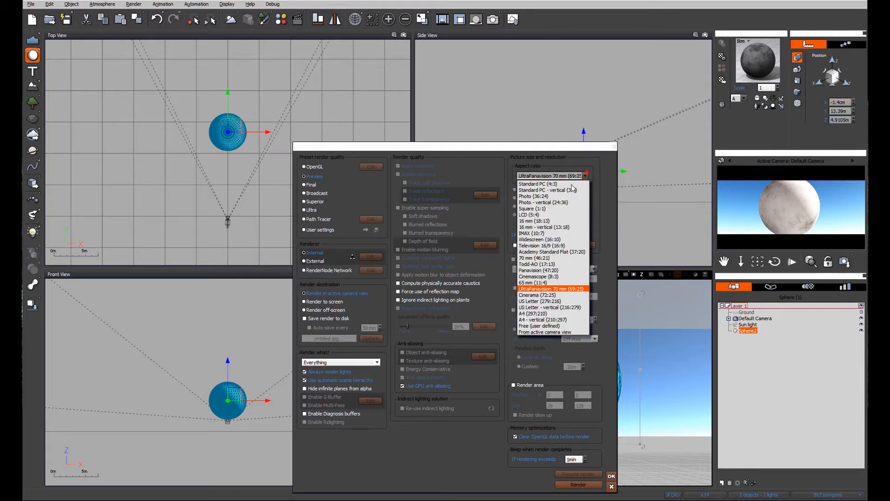
click(533, 196)
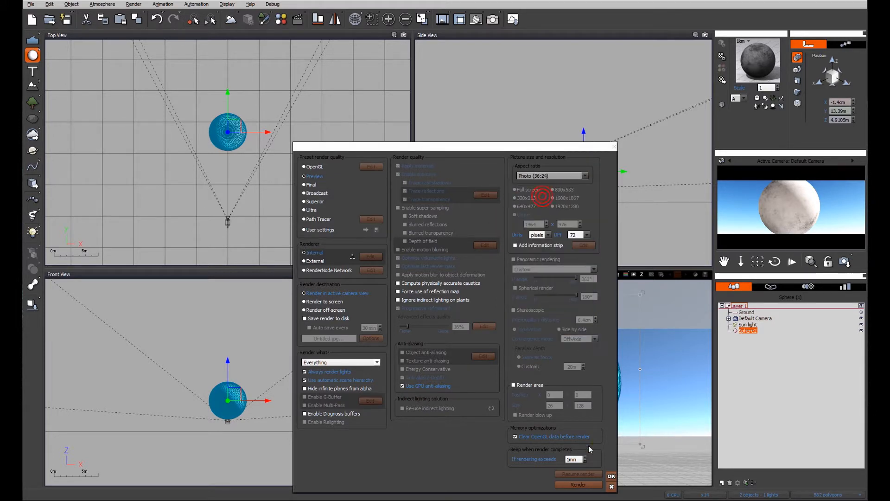
click(610, 478)
mouse_move(594, 408)
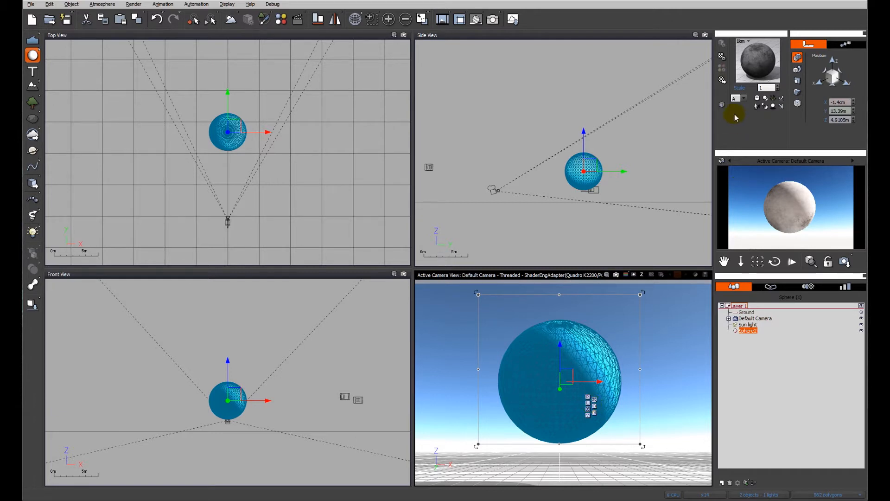
- Load the brown rocky Kewl material from the recent materials onto the sphere
right_click(755, 65)
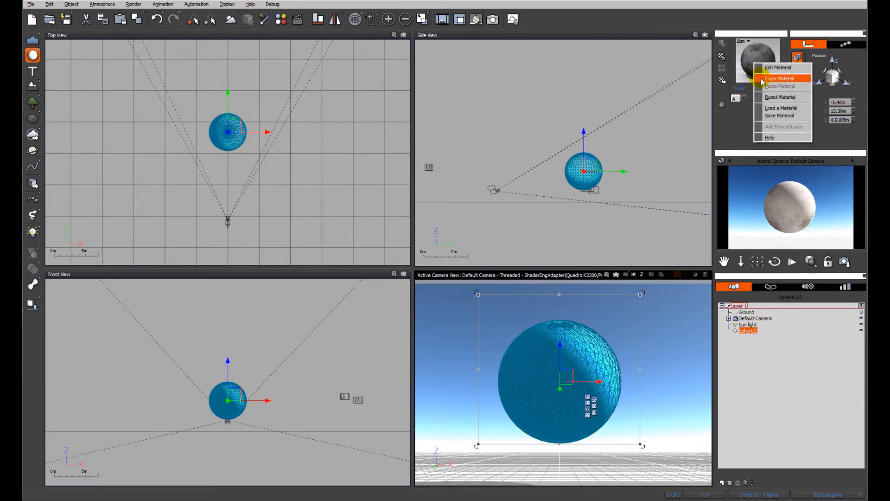
click(773, 108)
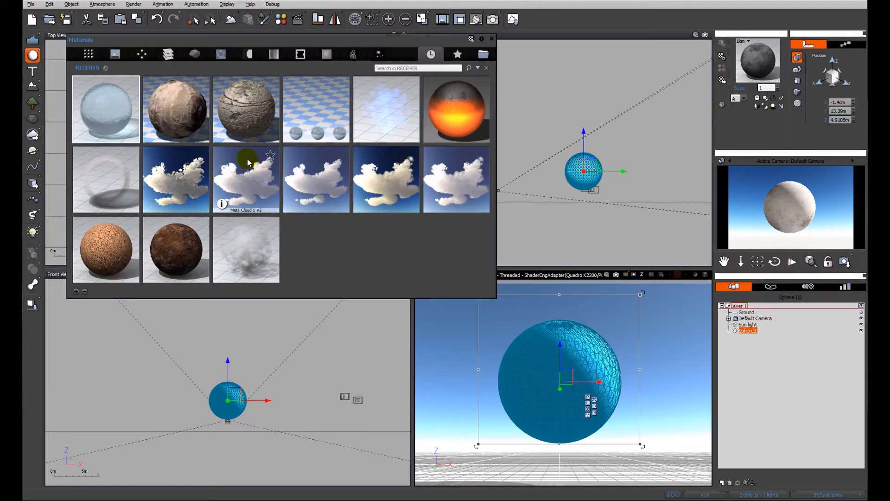
double_click(193, 116)
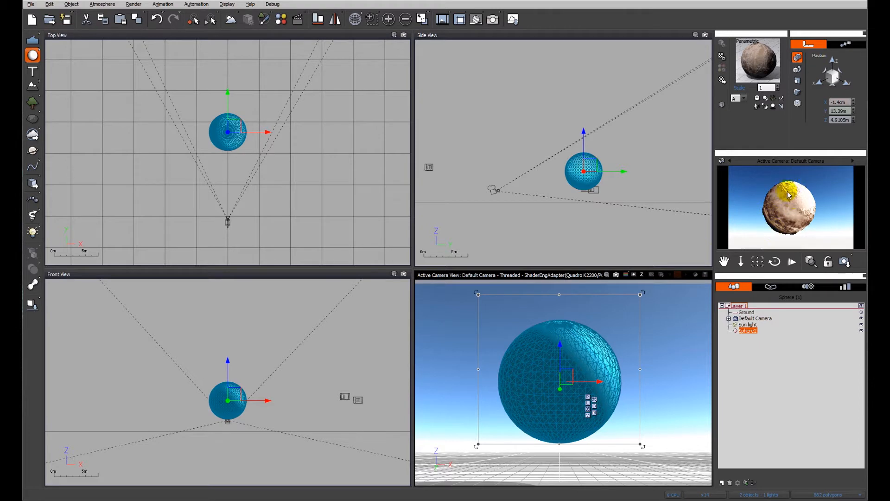
- Open the color production function graph of the sphere's material and move the output nodes farther from the color maps
right_click(756, 60)
click(773, 66)
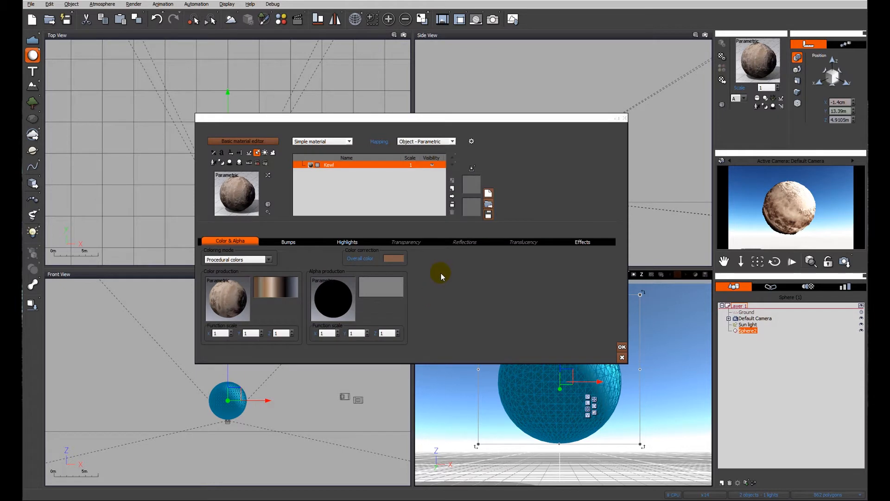
right_click(232, 298)
click(245, 304)
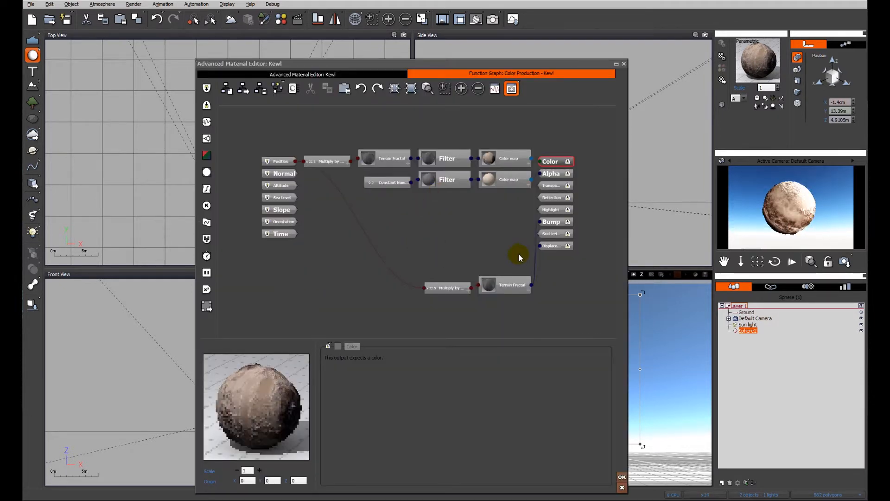
drag(557, 161, 604, 158)
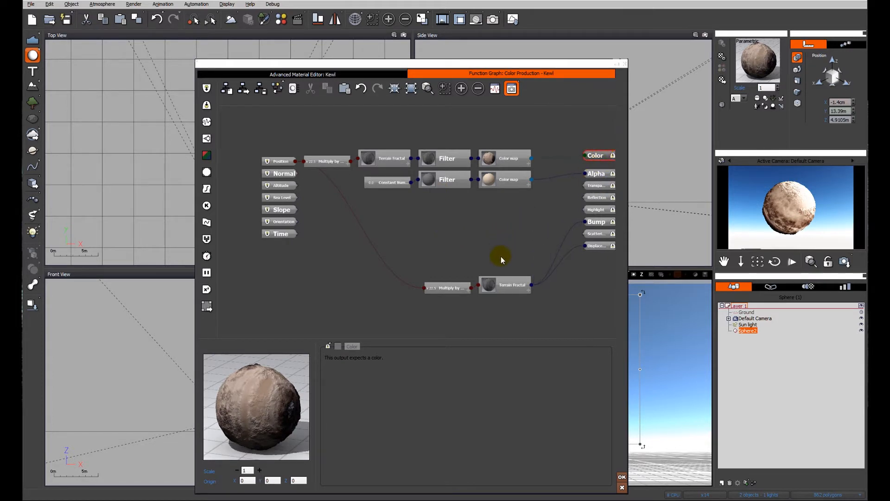
middle_drag(500, 257, 466, 248)
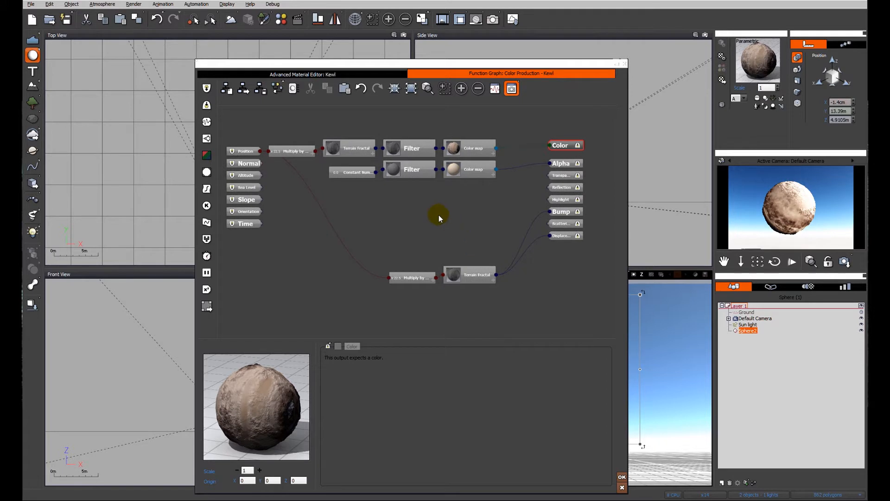
- Delete the Constant, Filter and Color map nodes feeding Alpha, plus the Multiply and Terrain Fractal nodes feeding the color filter
drag(509, 220, 349, 172)
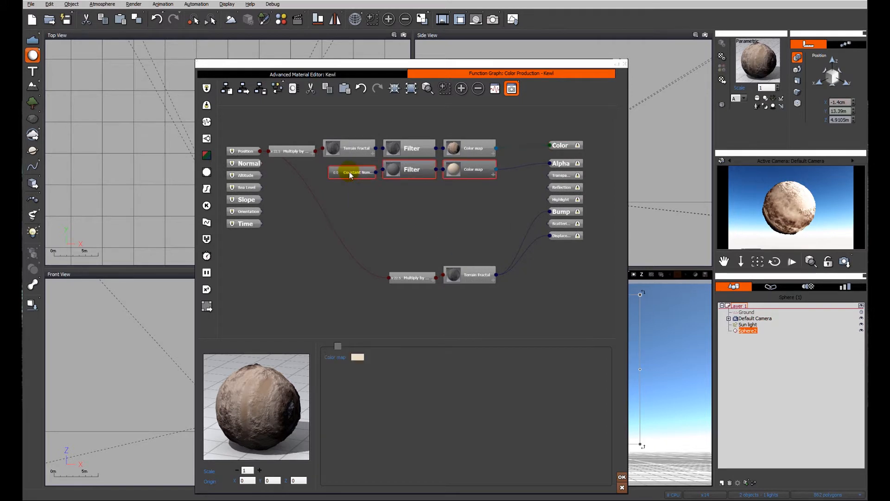
key(Delete)
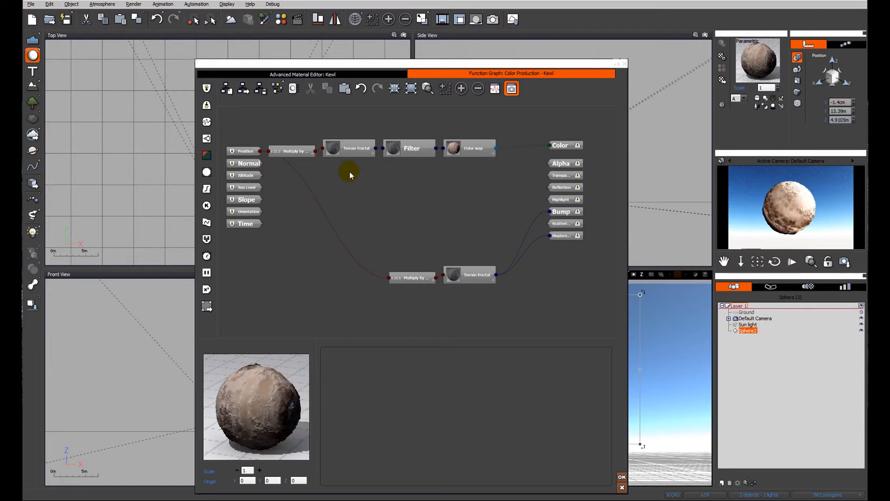
drag(304, 155, 310, 158)
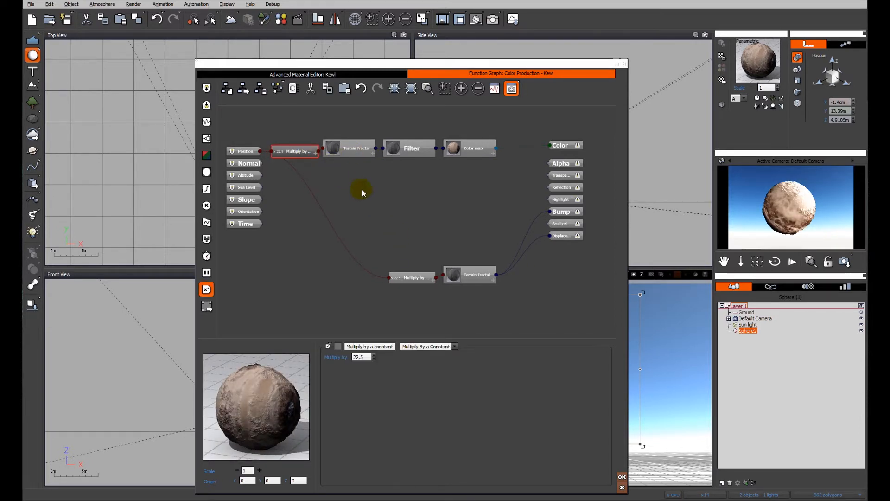
click(351, 155)
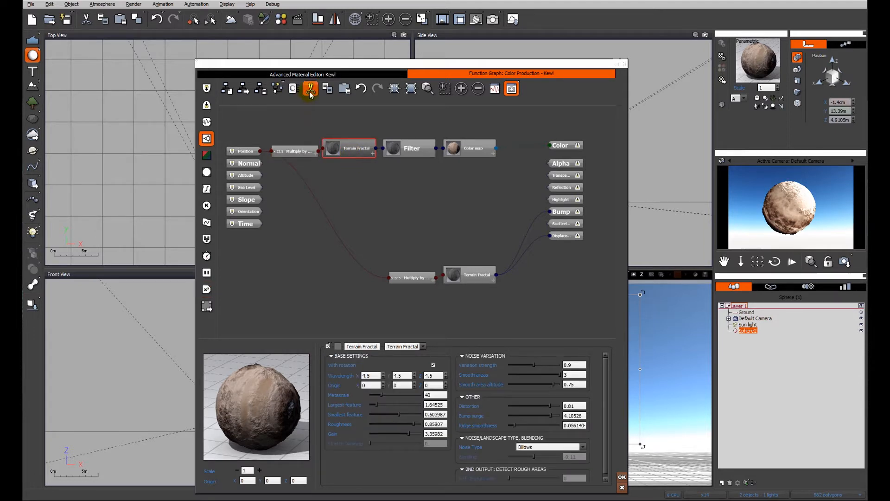
key(Delete)
key(Delete)
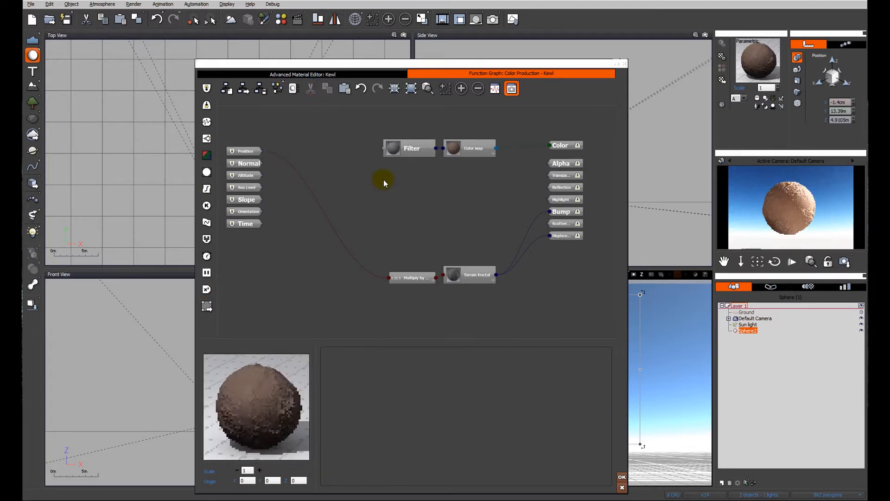
- Connect the remaining Terrain Fractal's Altitude output to the color filter and move the Multiply and Terrain Fractal nodes closer to it
drag(383, 152, 497, 278)
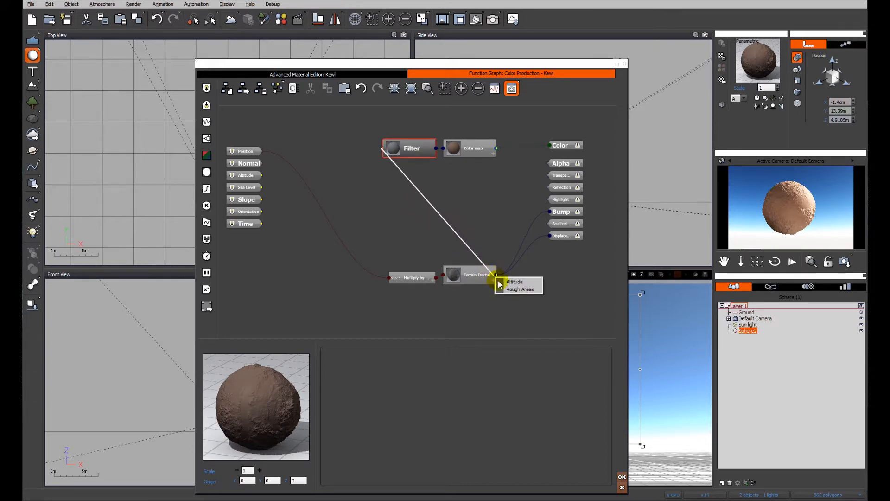
click(511, 283)
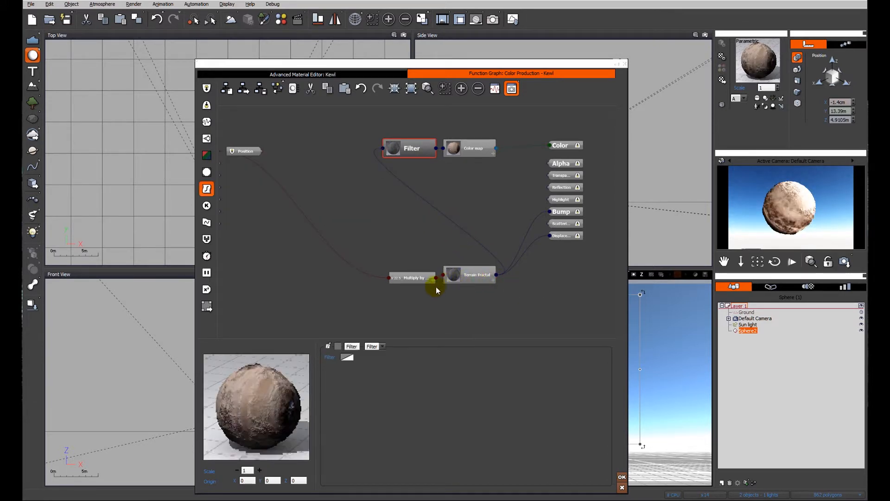
drag(418, 278, 326, 213)
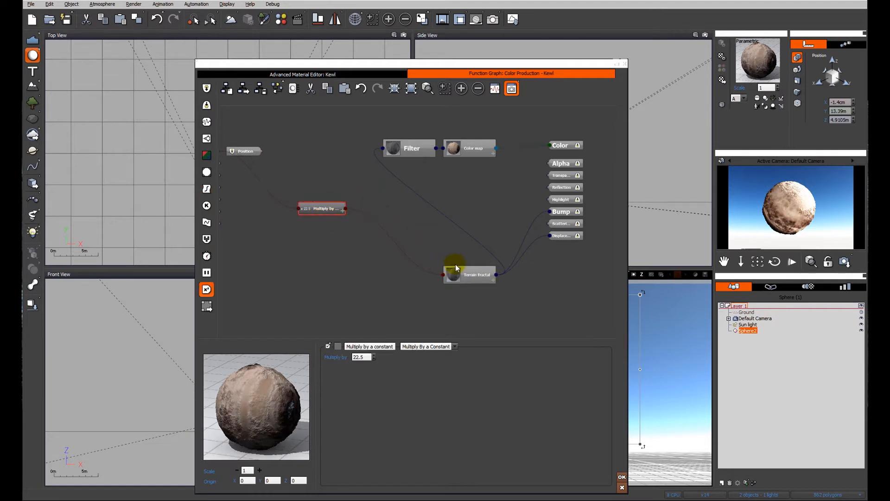
drag(457, 273, 404, 213)
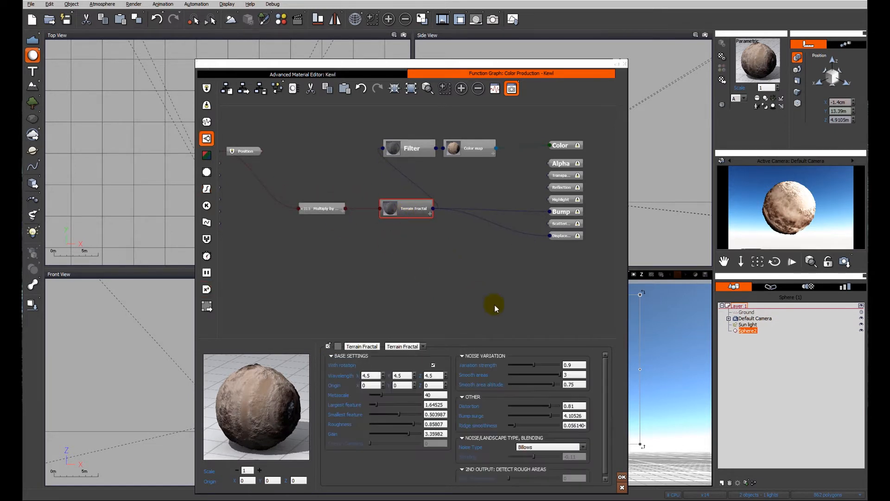
- Examine the Multiply by a Constant node's available operation types and the Position input node
click(317, 212)
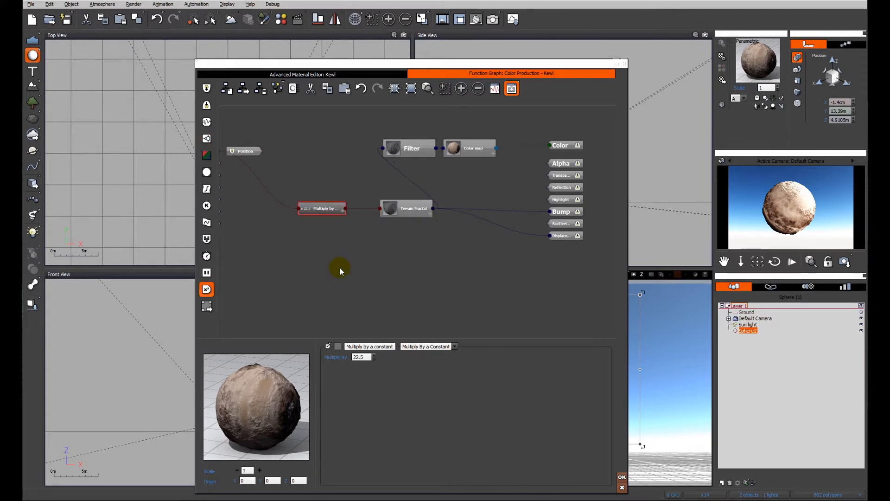
click(455, 347)
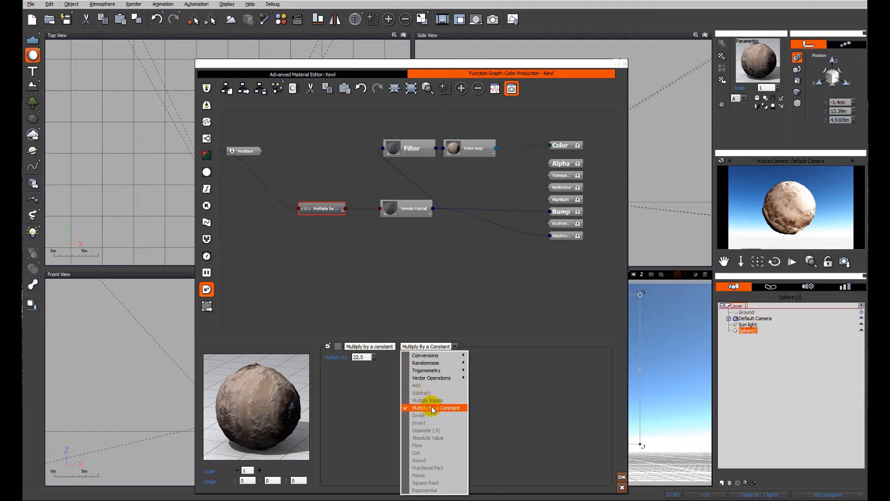
click(342, 270)
drag(342, 270, 375, 277)
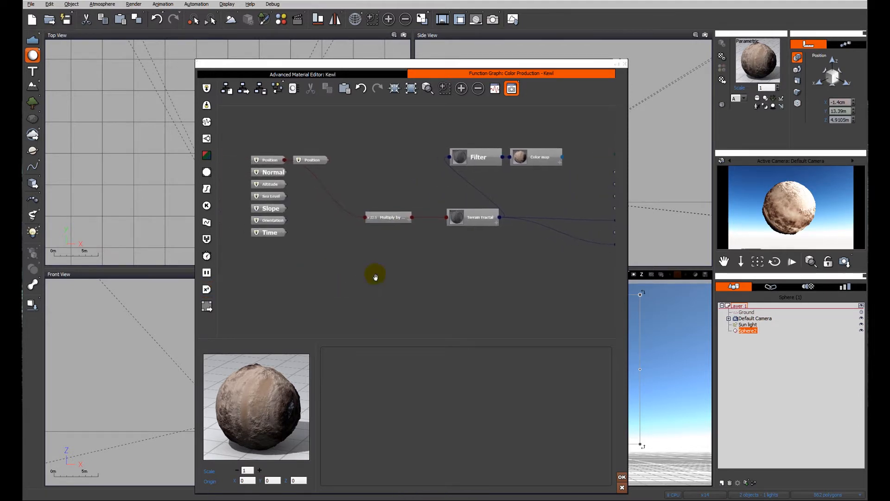
click(277, 160)
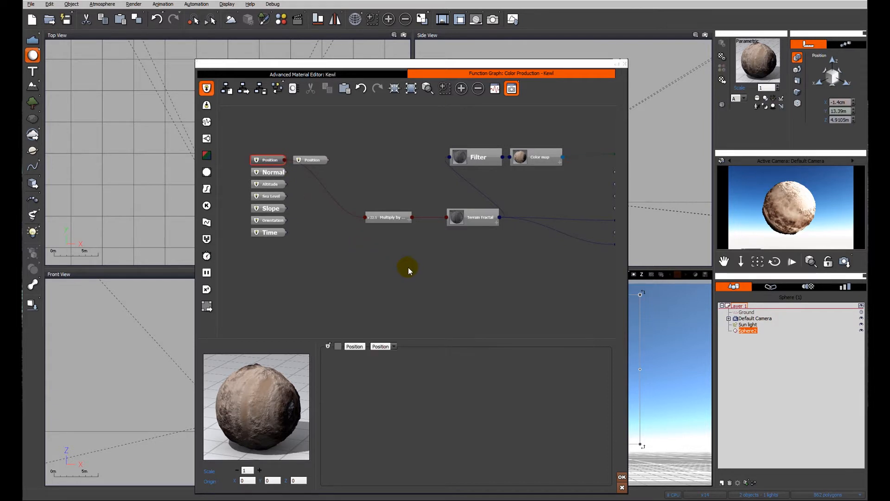
drag(408, 267, 340, 271)
- Set the Terrain Fractal node's wavelength to 1 on X, Y and Z
click(407, 225)
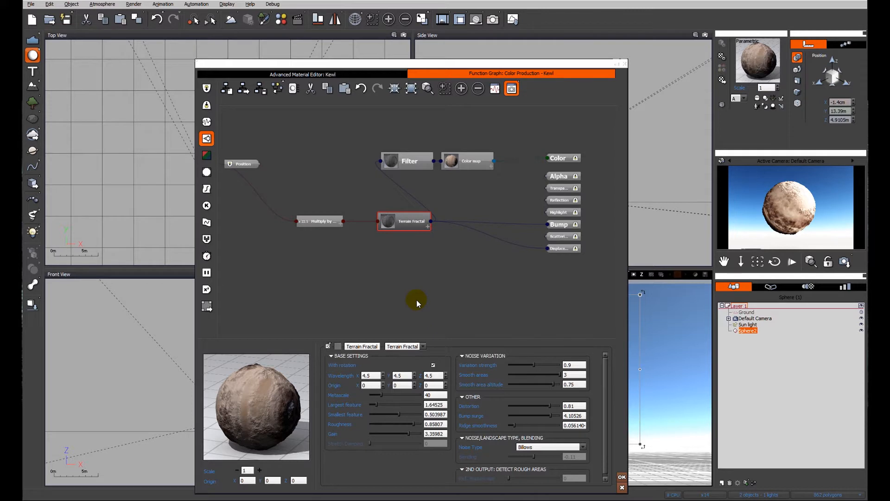
click(369, 375)
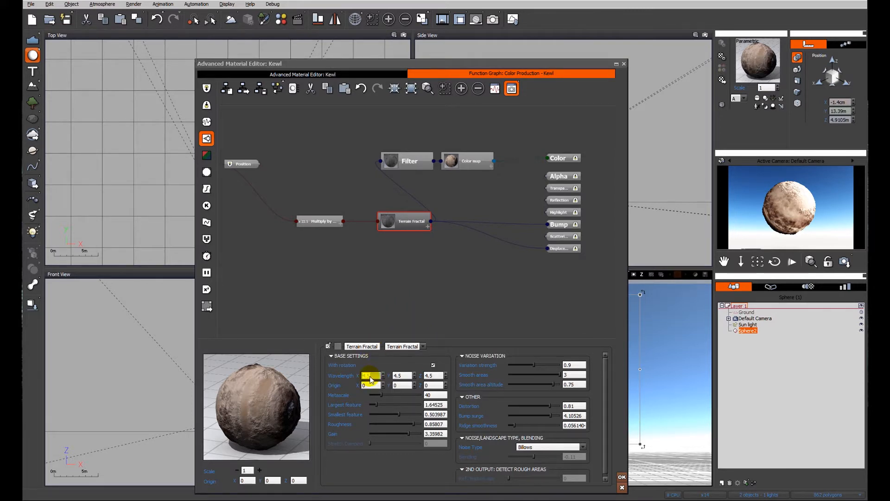
text(1)
click(397, 375)
text(1)
click(433, 375)
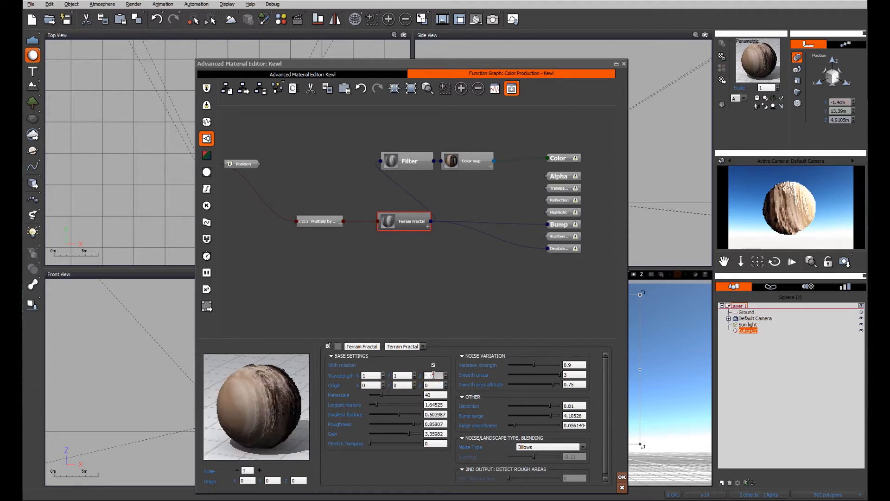
text(1)
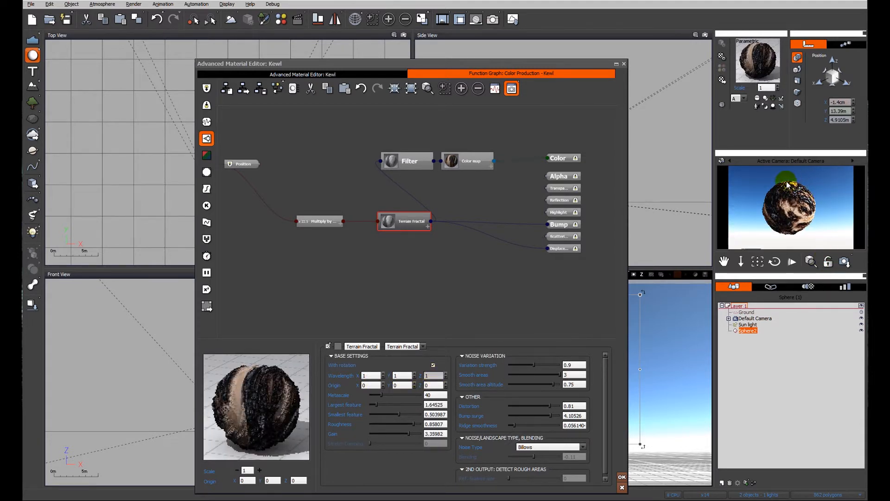
mouse_move(787, 184)
mouse_down()
mouse_move(804, 228)
mouse_move(789, 180)
mouse_move(805, 213)
mouse_move(771, 213)
mouse_move(807, 210)
mouse_up()
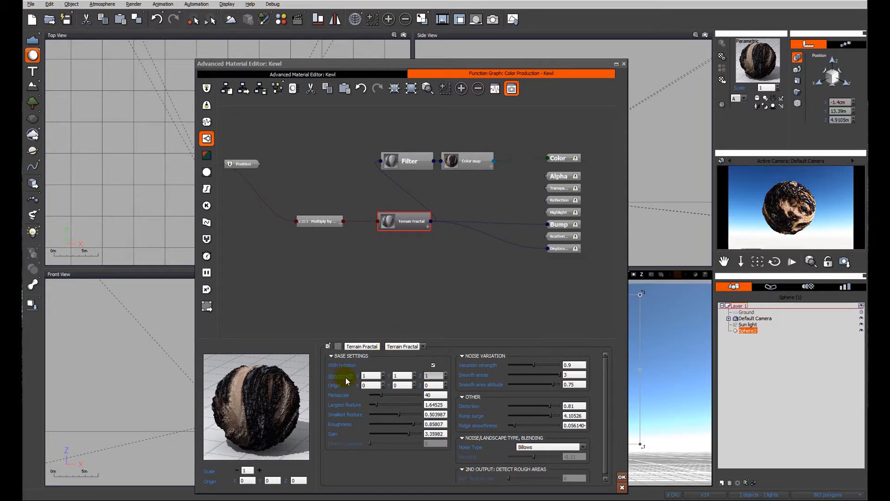
click(432, 375)
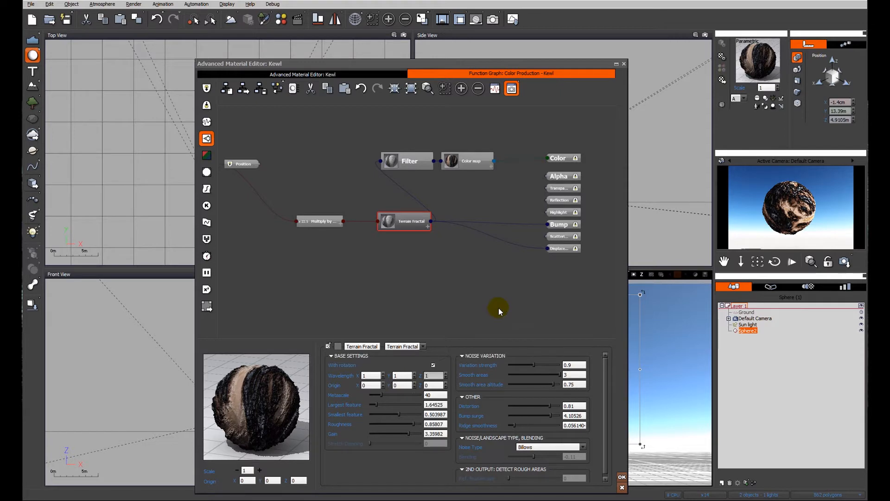
- Edit the color production's color map, moving the black key color to 0.79, the brown to about 0.55 and the beige to 0.34
click(331, 75)
click(297, 198)
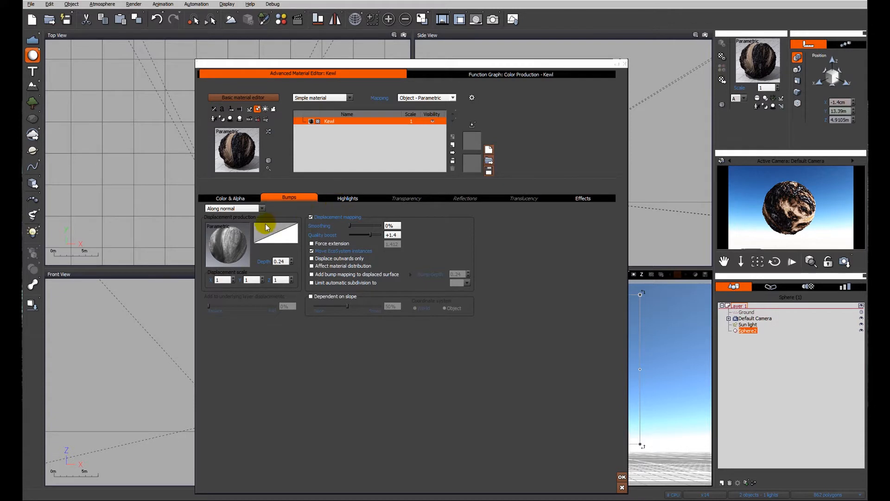
click(236, 201)
right_click(267, 241)
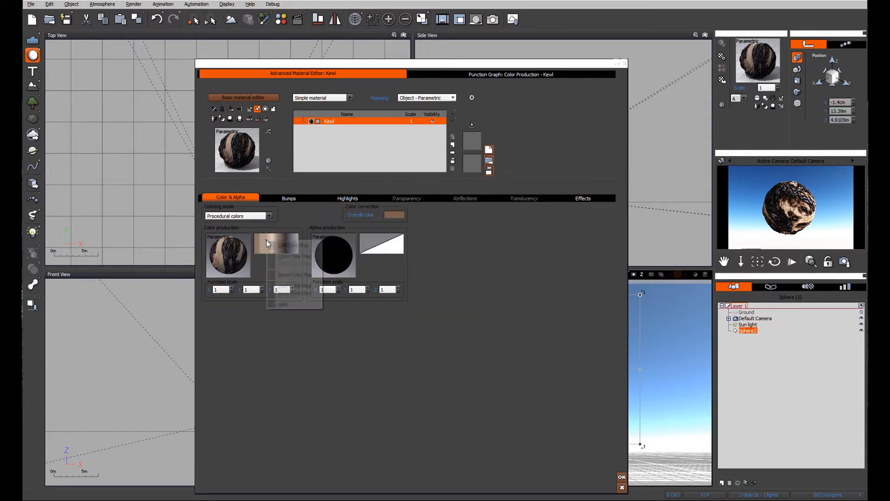
click(281, 247)
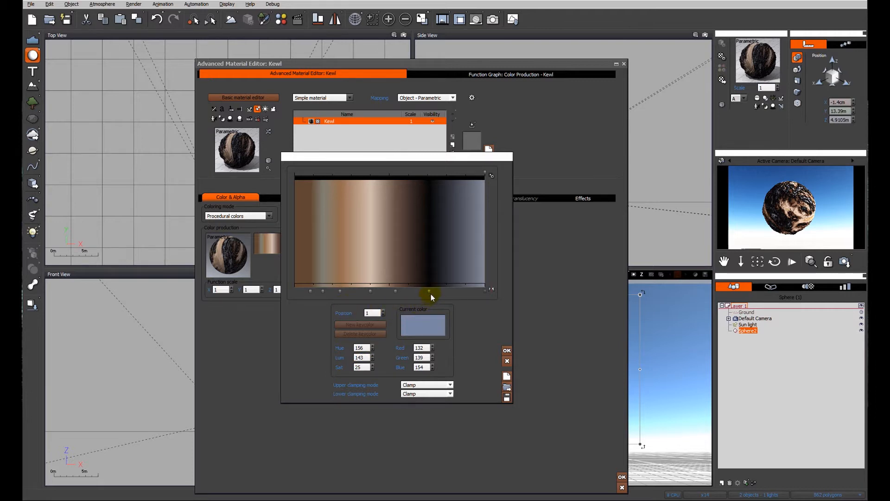
drag(429, 292, 465, 292)
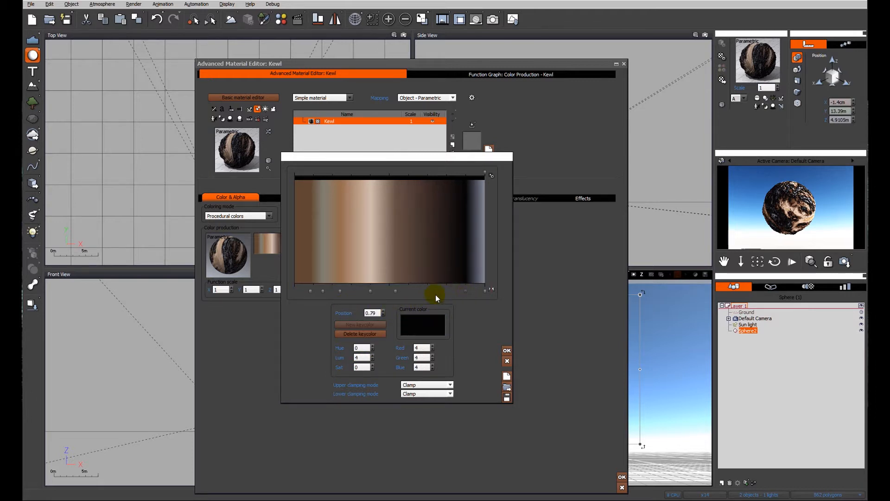
drag(396, 291, 441, 291)
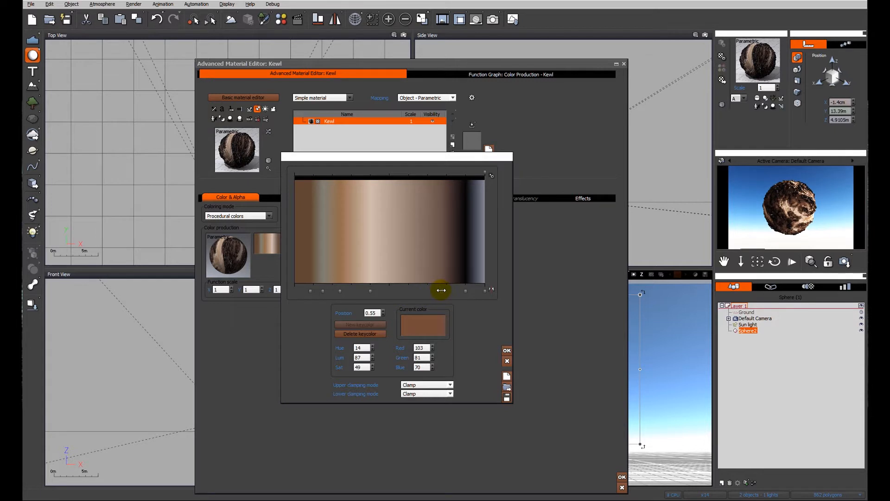
drag(370, 292, 422, 291)
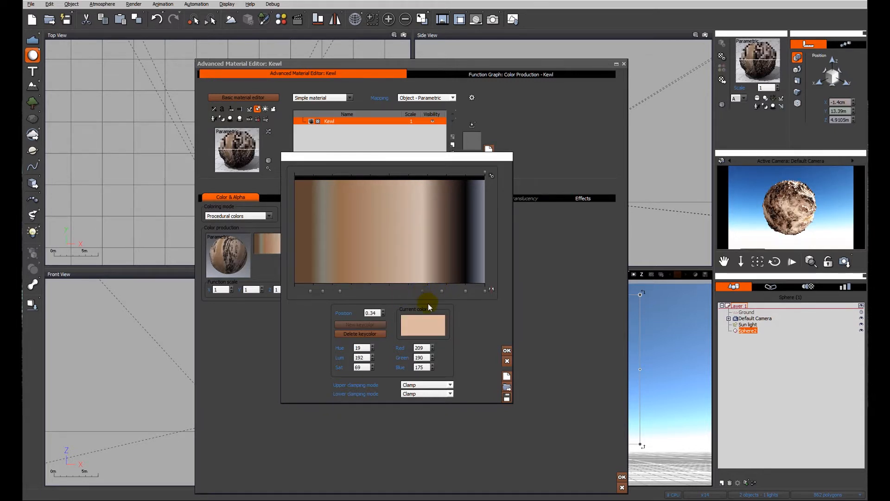
- Add a dark green key color (red 67, green 85, blue 59) to the color map at position -0.06
click(384, 276)
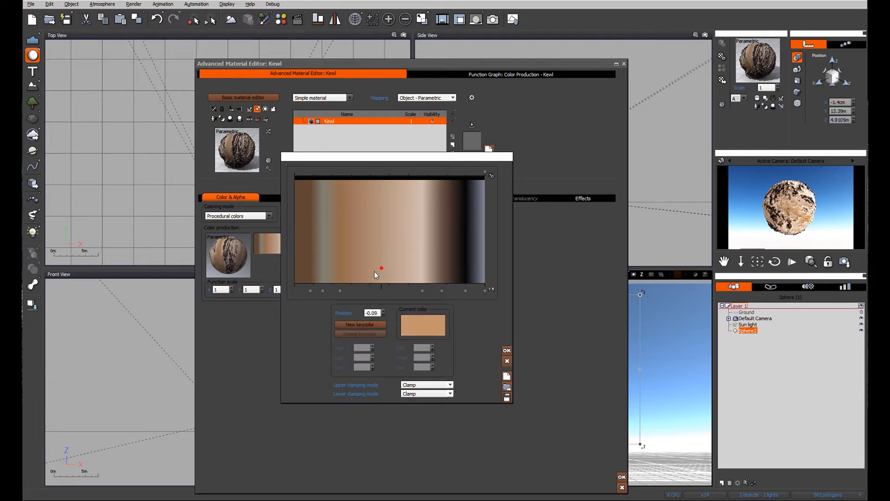
click(355, 274)
click(384, 271)
right_click(410, 326)
click(426, 331)
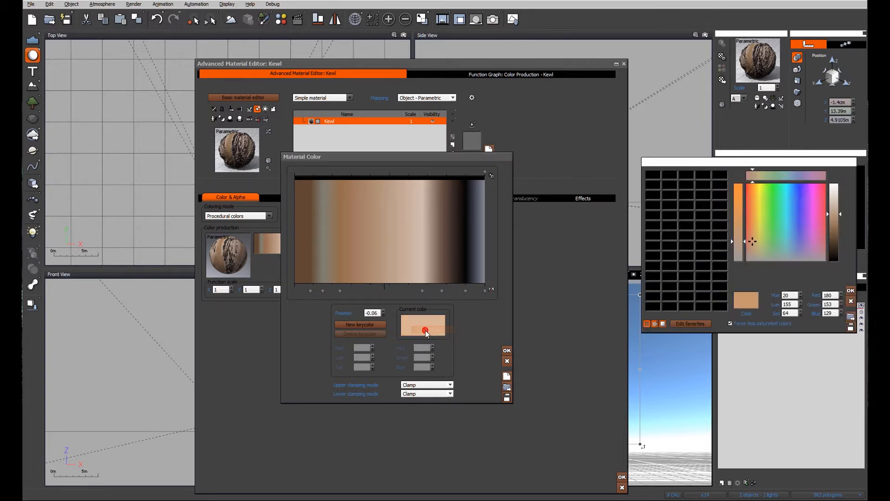
drag(769, 251, 768, 247)
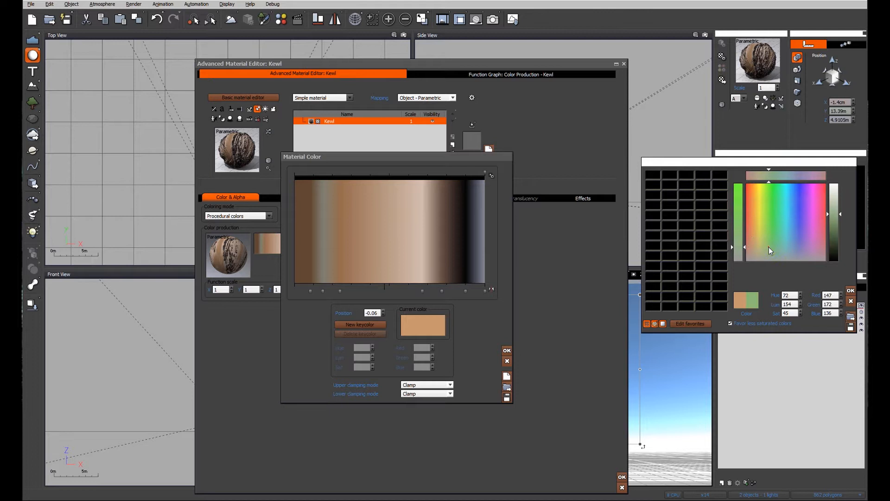
click(834, 238)
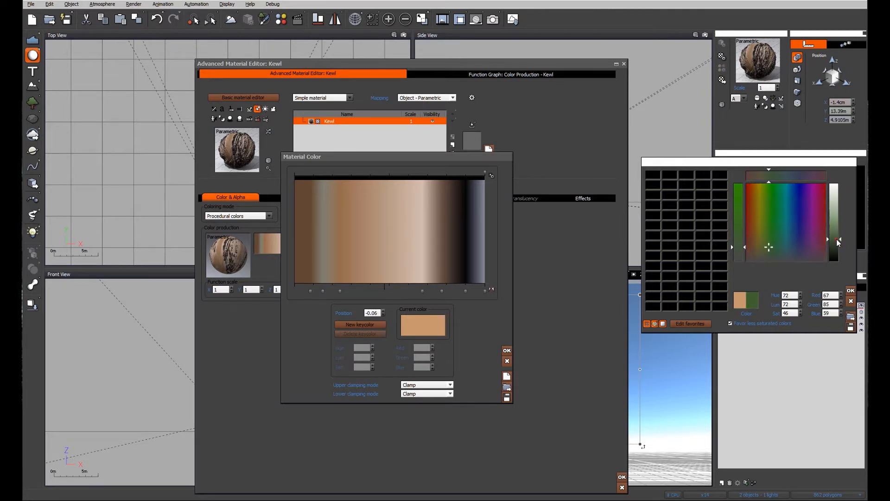
click(852, 291)
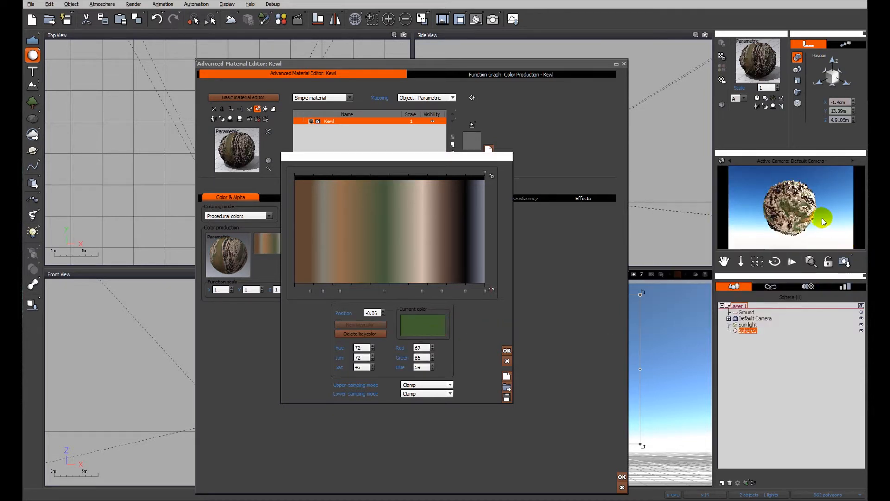
- Move the dark green key color to position 0.22 on the color map
right_click(795, 215)
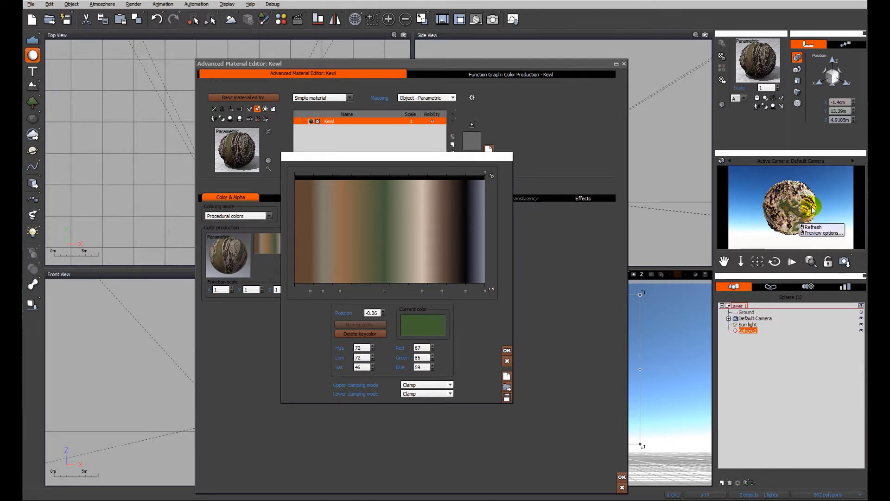
click(384, 292)
drag(384, 292, 411, 291)
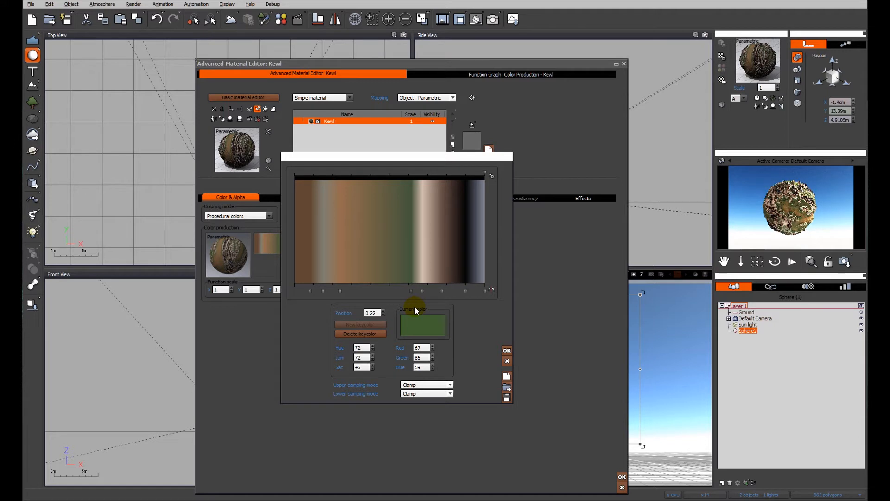
- Delete the beige key color at 0.34 and shift the orange-brown key color toward the green one, placing the green at 0.39
click(422, 291)
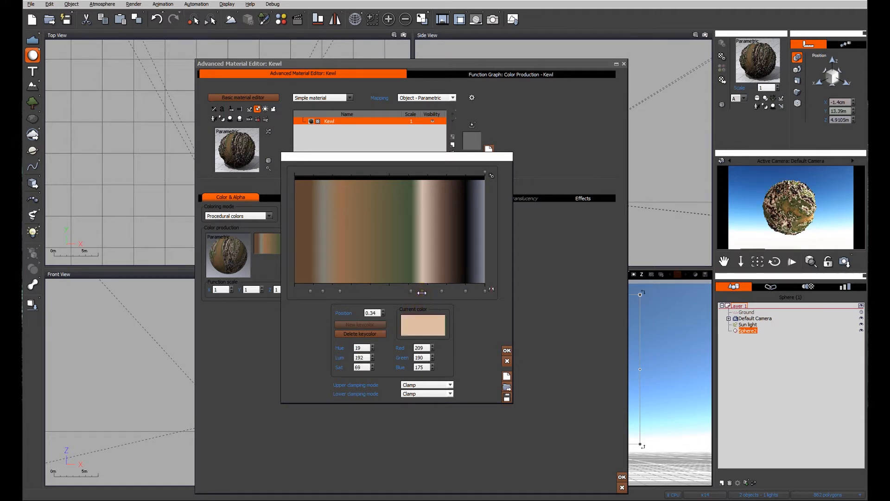
click(371, 333)
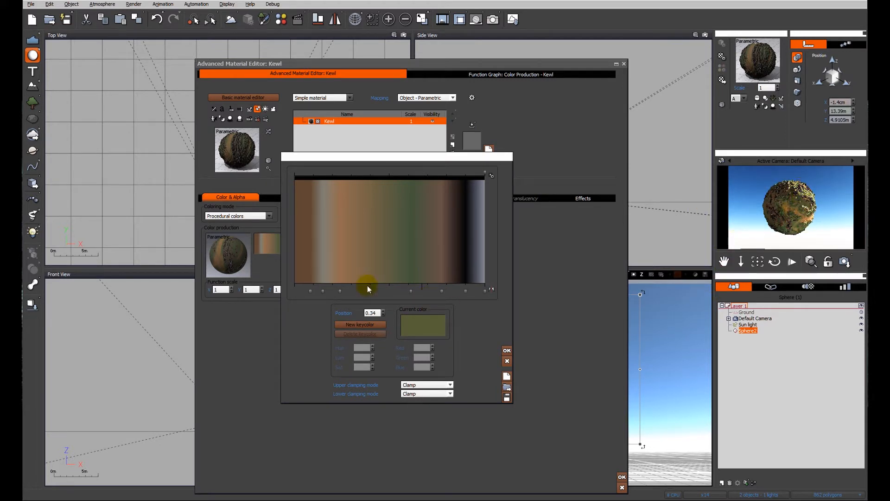
drag(340, 291, 418, 290)
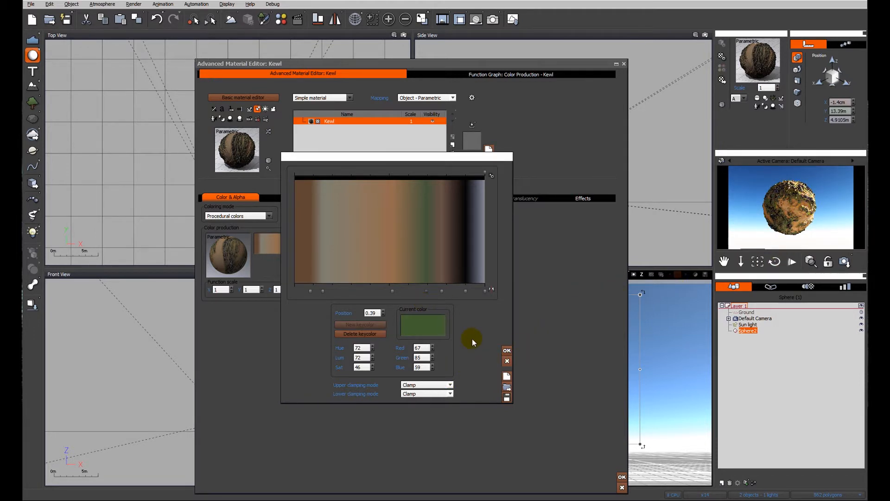
- Change the end key color at position 1 of the color map to white (255, 255, 255)
click(486, 291)
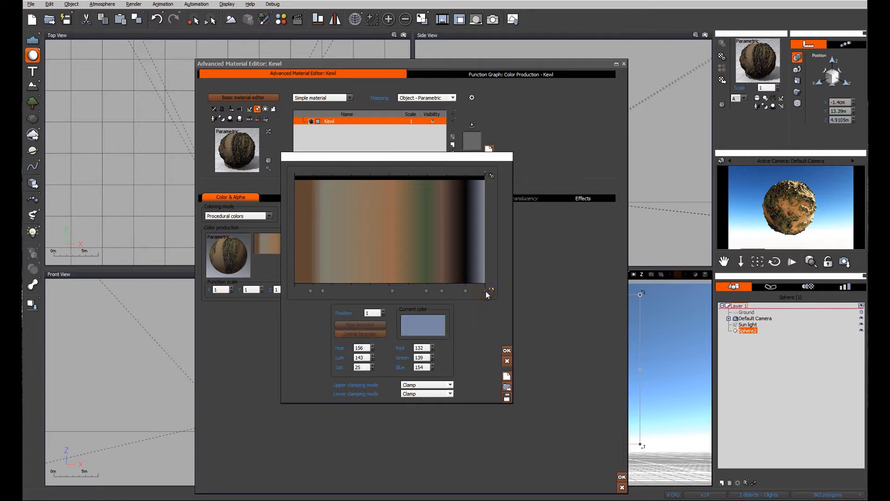
right_click(433, 327)
click(452, 330)
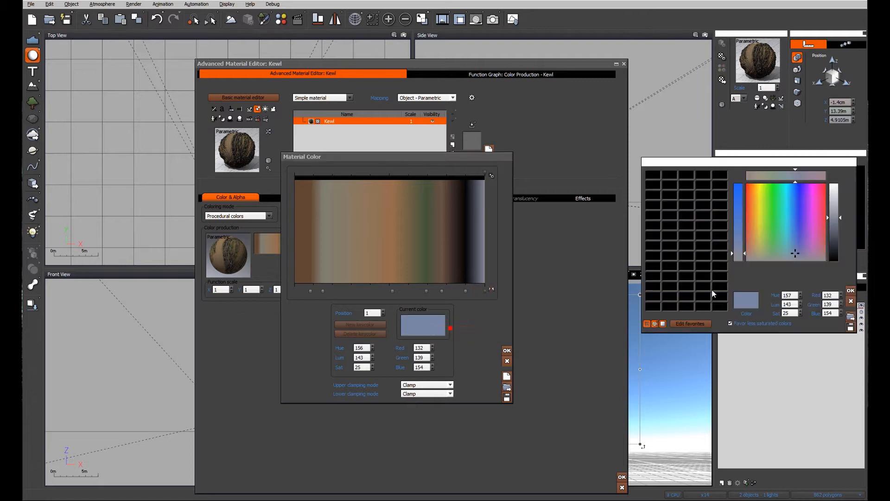
click(836, 186)
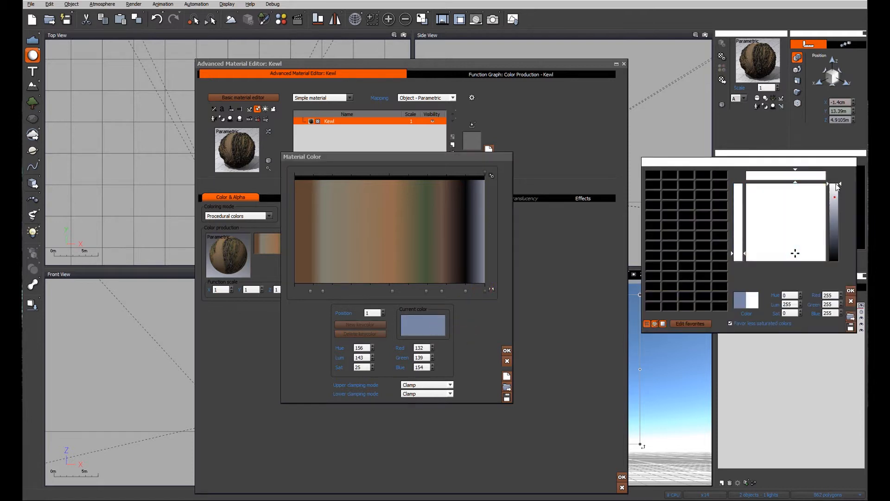
click(851, 290)
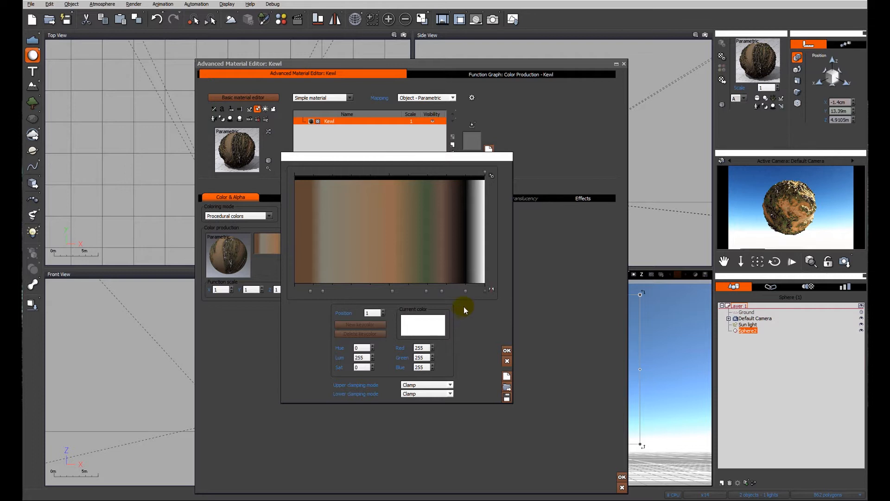
- Move the black key color to position 0.72 and accept the color map changes
click(465, 290)
drag(465, 291, 458, 291)
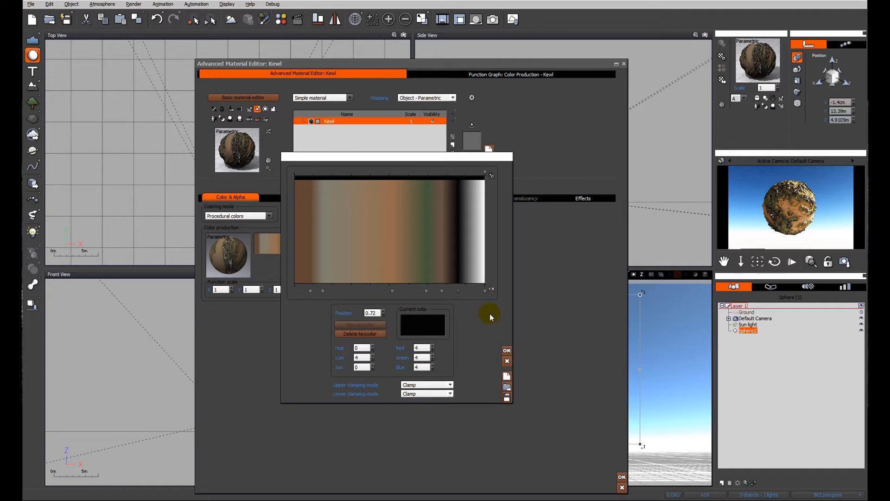
click(507, 350)
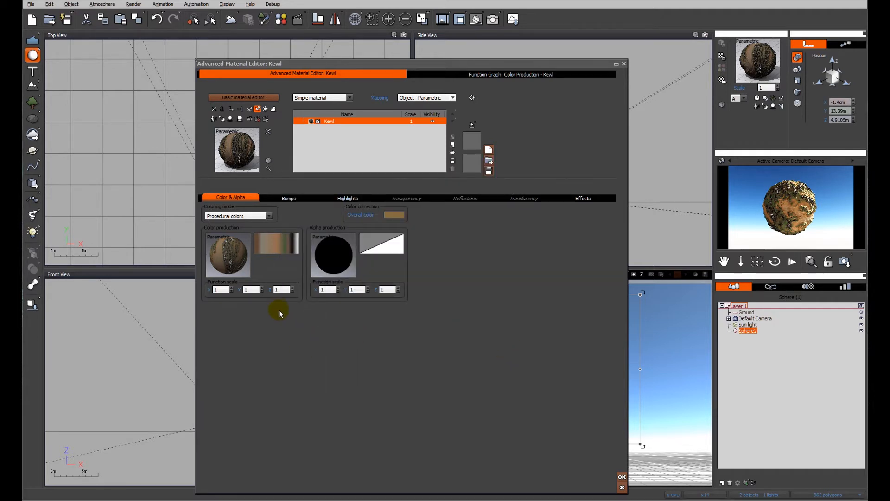
- Delete the redundant Position node in the function graph and move the Multiply and Terrain Fractal nodes closer to the inputs
click(504, 74)
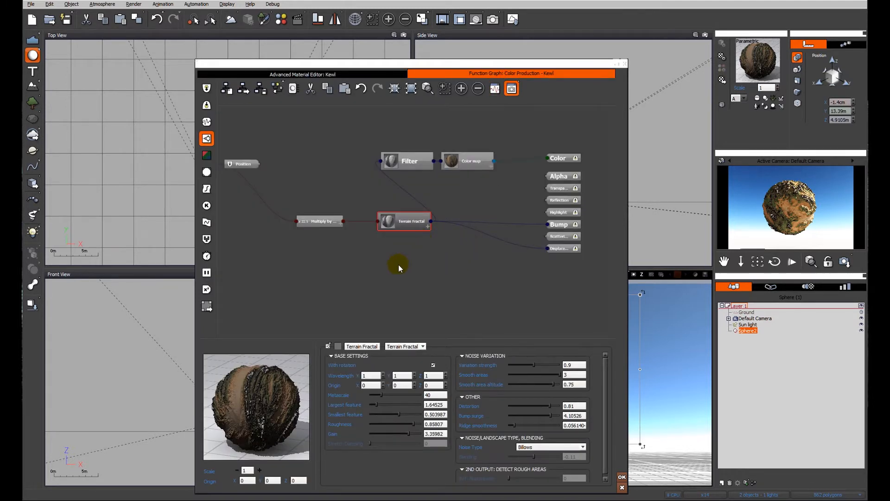
right_drag(256, 270, 312, 286)
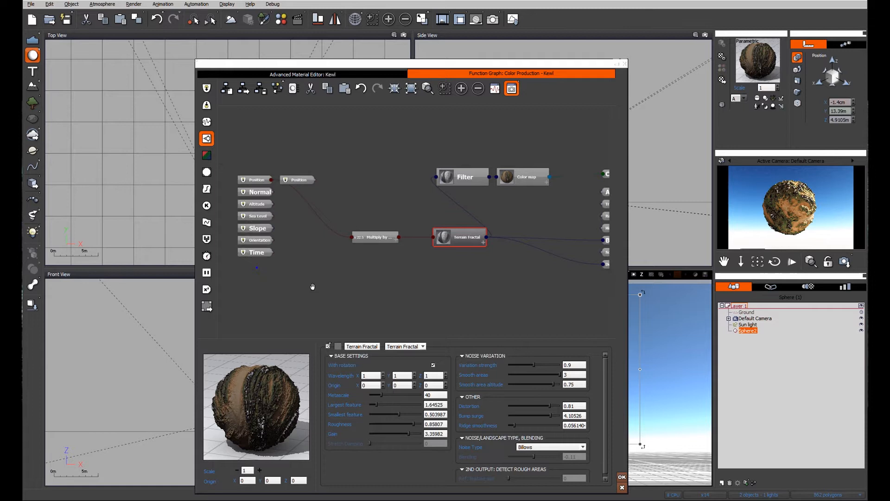
click(300, 179)
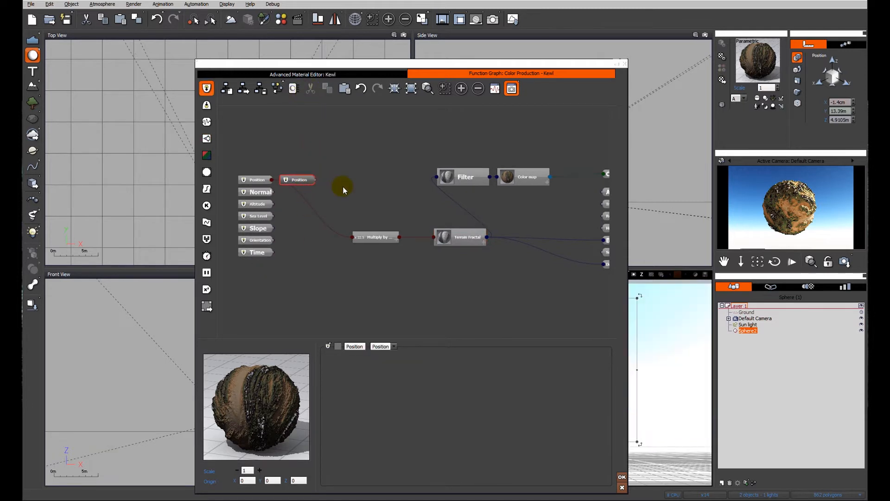
key(Delete)
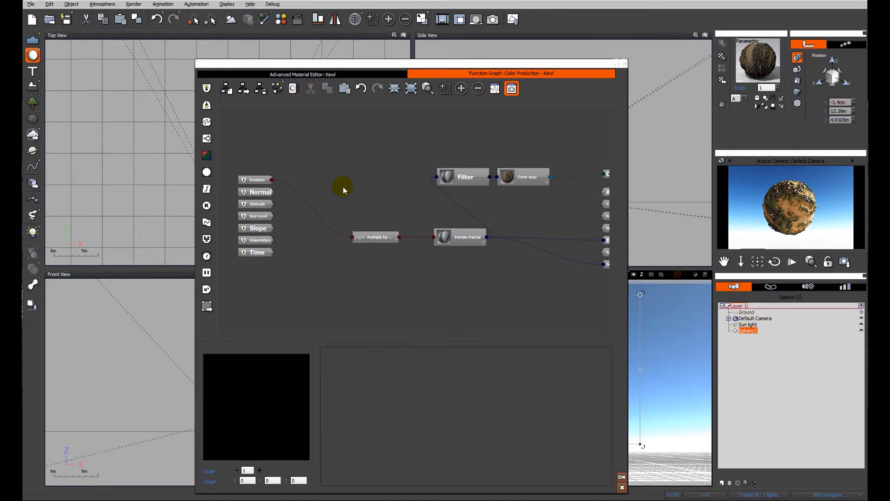
drag(363, 237, 338, 205)
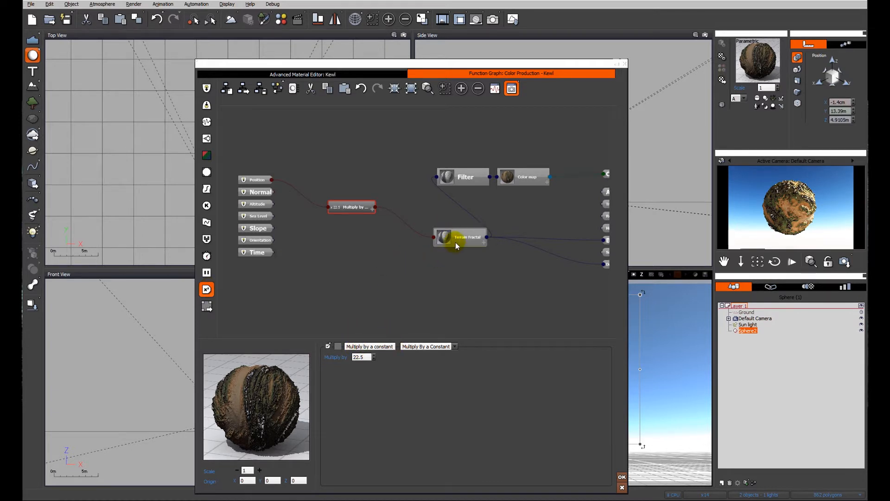
drag(455, 242, 416, 230)
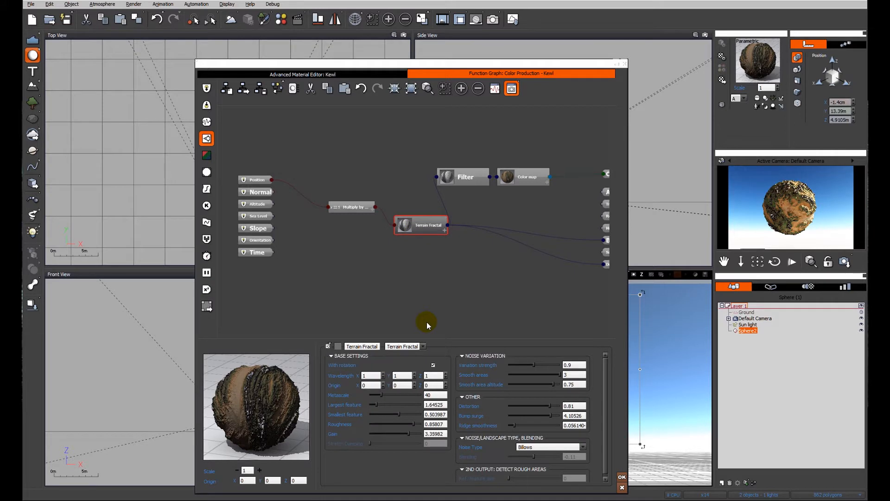
- Check the Filter node's settings and accept the edited material, closing the material editor
click(466, 183)
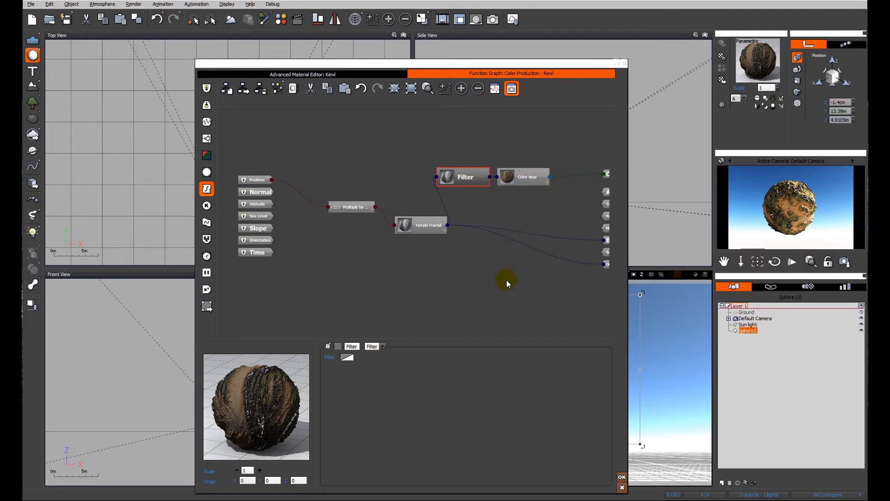
double_click(469, 179)
click(448, 177)
click(476, 252)
click(622, 479)
click(453, 239)
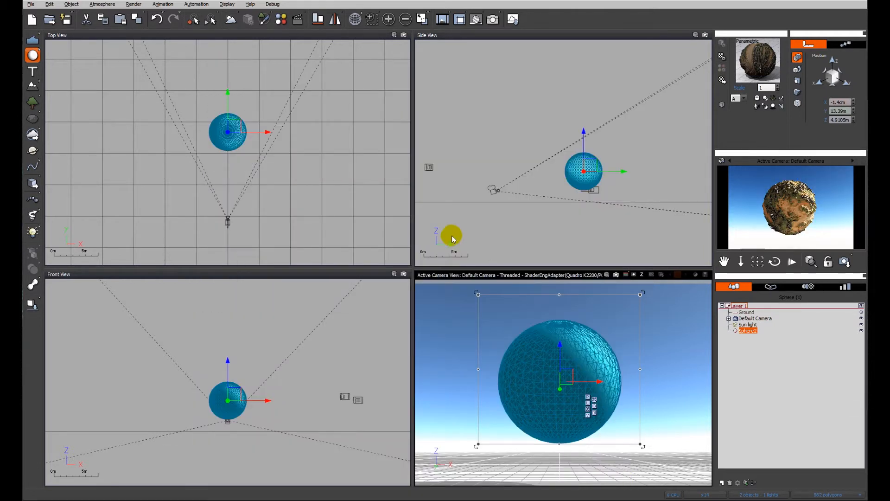
- Duplicate the sphere in place and reset the copy's material
click(514, 227)
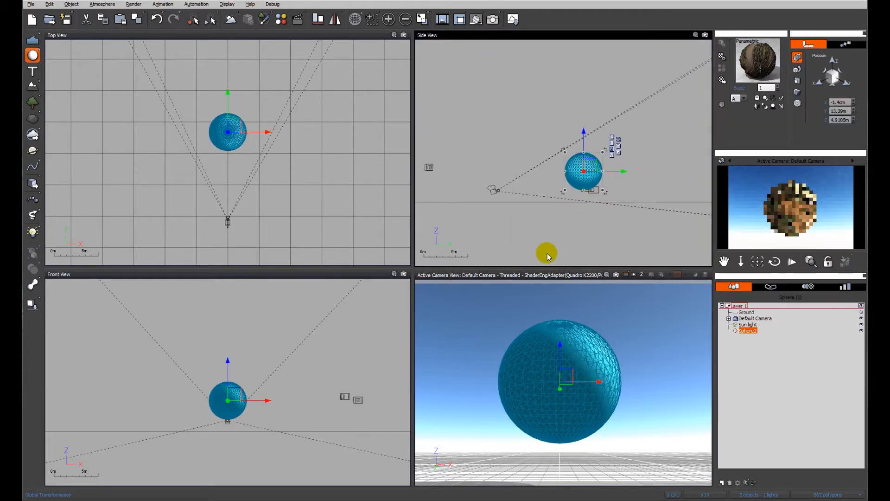
key(ctrl+d)
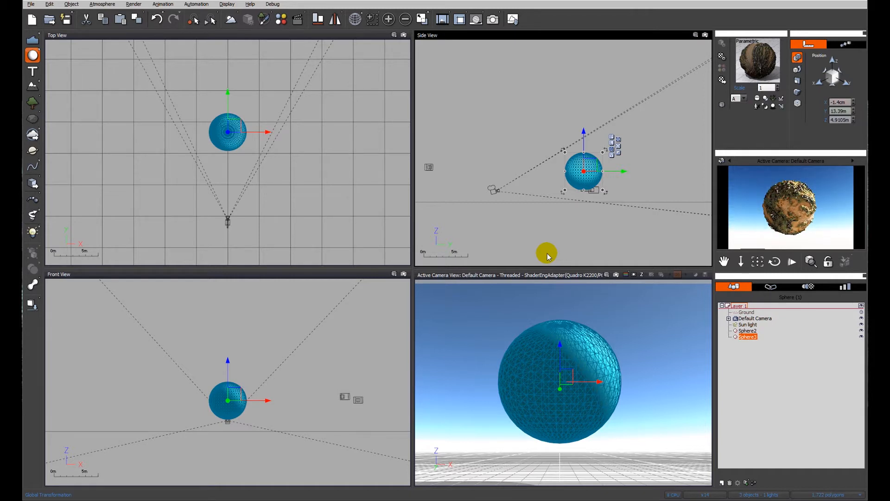
right_click(755, 63)
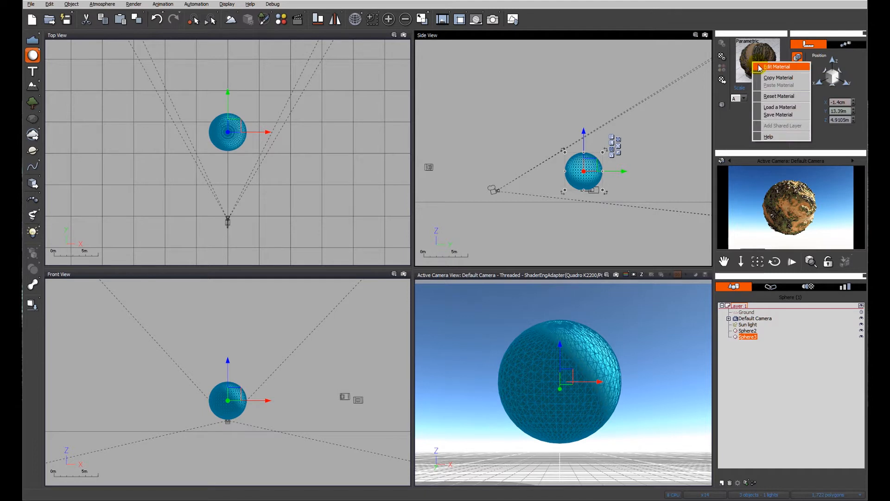
click(779, 96)
click(779, 348)
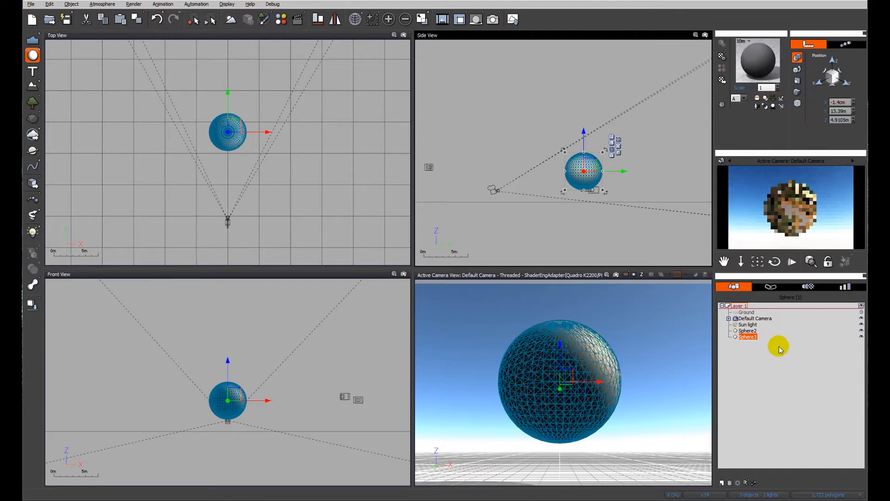
- Rename the original displaced sphere to Planet and its duplicate with the reset material to Water
click(751, 330)
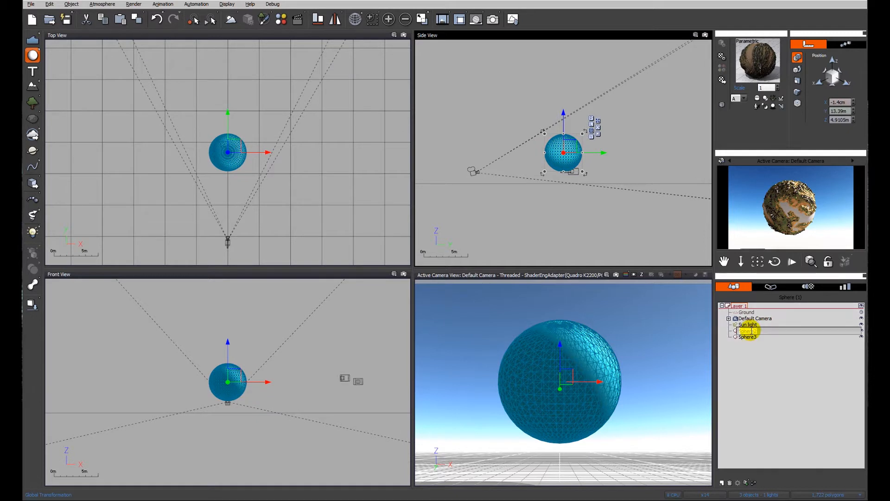
text(Planet)
click(759, 346)
click(750, 338)
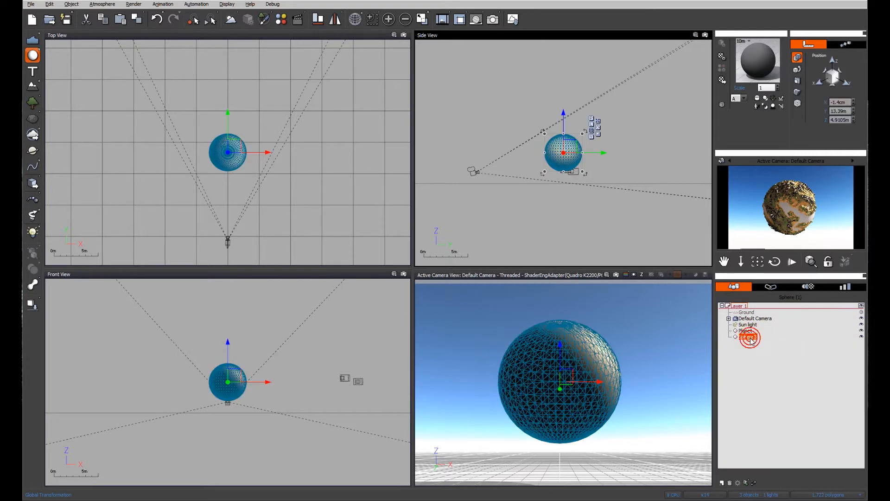
text(W)
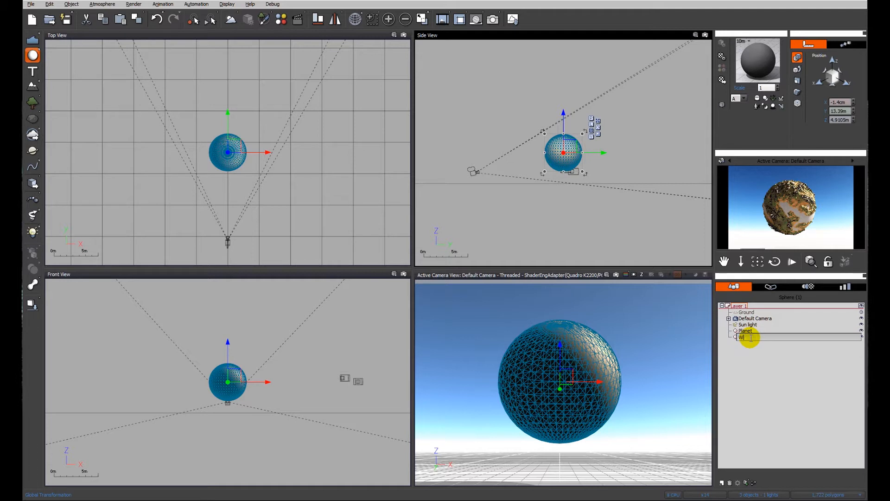
text(ater)
key(Return)
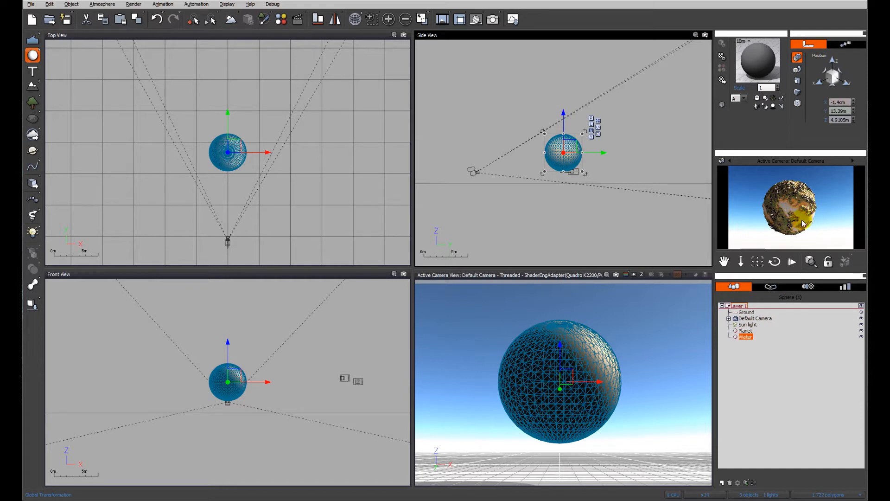
- Scale the Water sphere up uniformly to about 6.07 m so it sits slightly larger than the planet
click(798, 81)
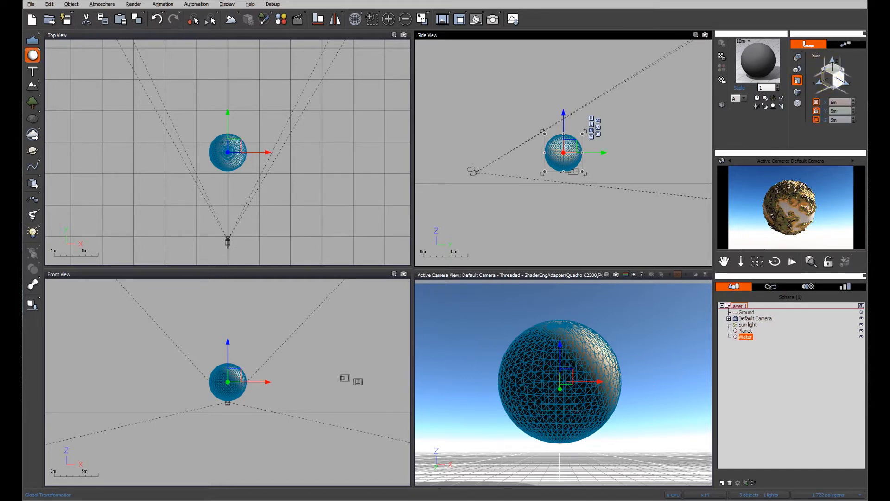
drag(832, 75, 834, 74)
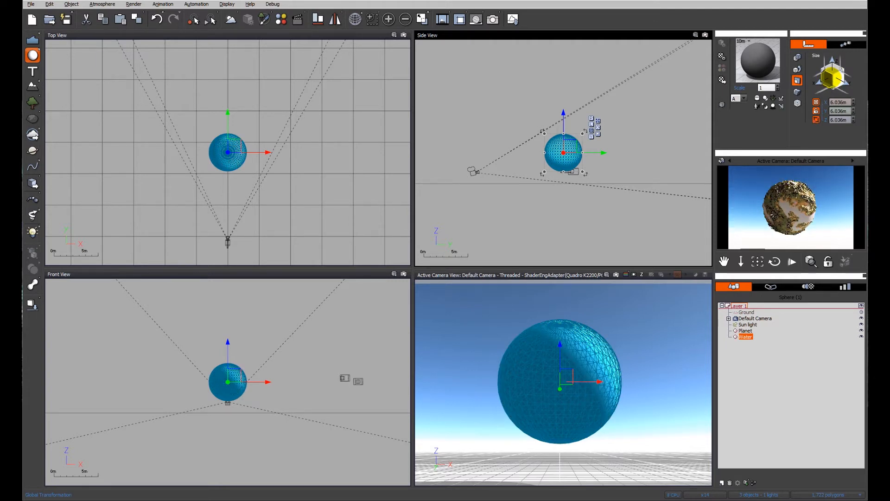
drag(833, 74, 834, 73)
drag(832, 76, 833, 74)
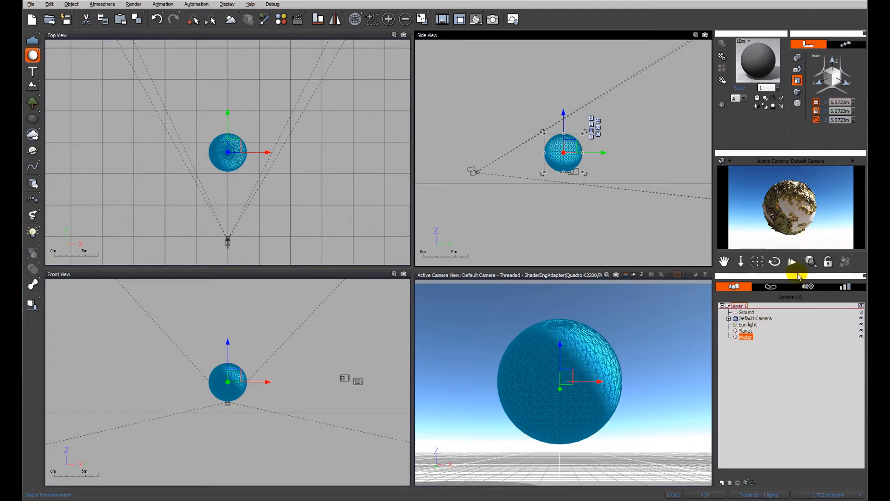
- Load the Default Water material from the recent materials onto the Water sphere
right_click(763, 65)
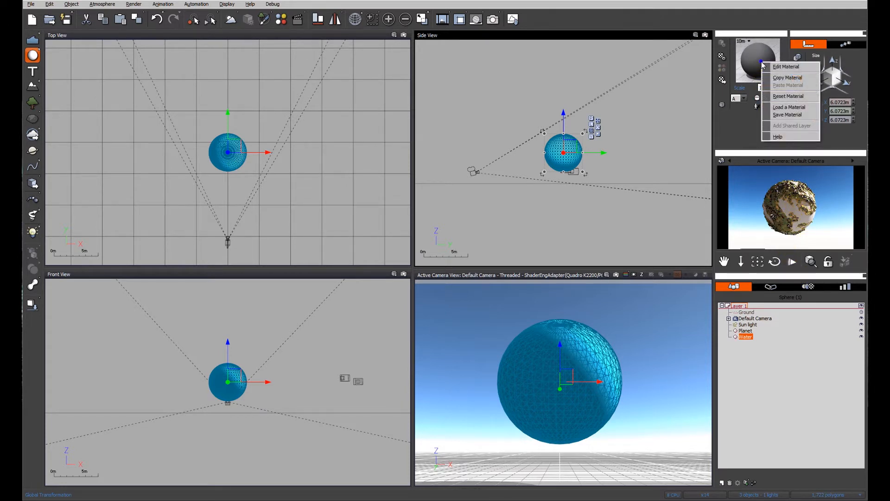
click(780, 108)
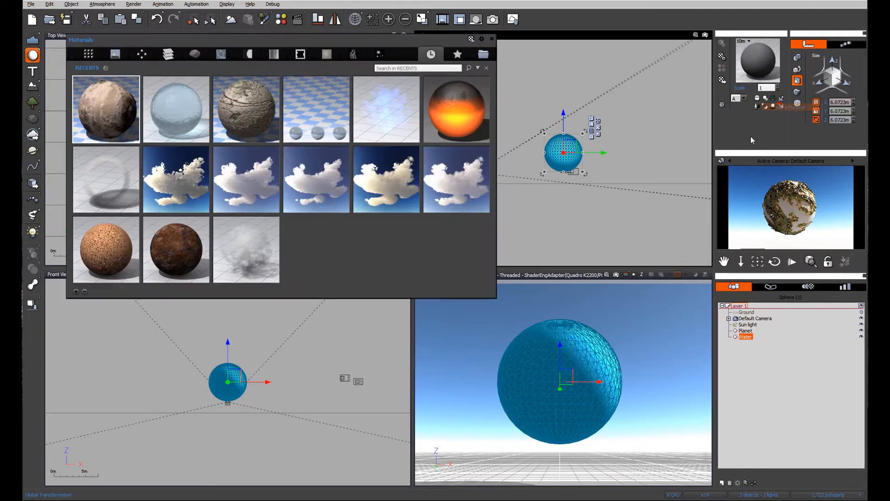
double_click(178, 113)
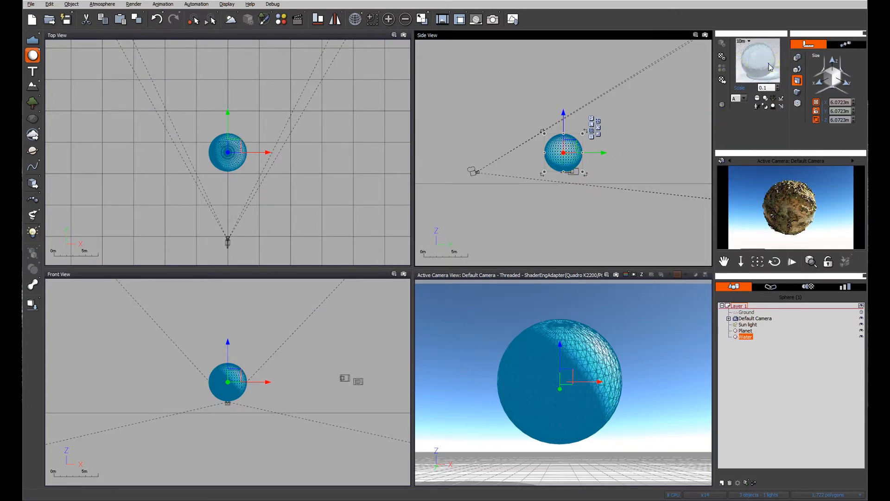
- Open the water material for editing and reduce its global transparency to 0%
right_click(783, 66)
click(790, 74)
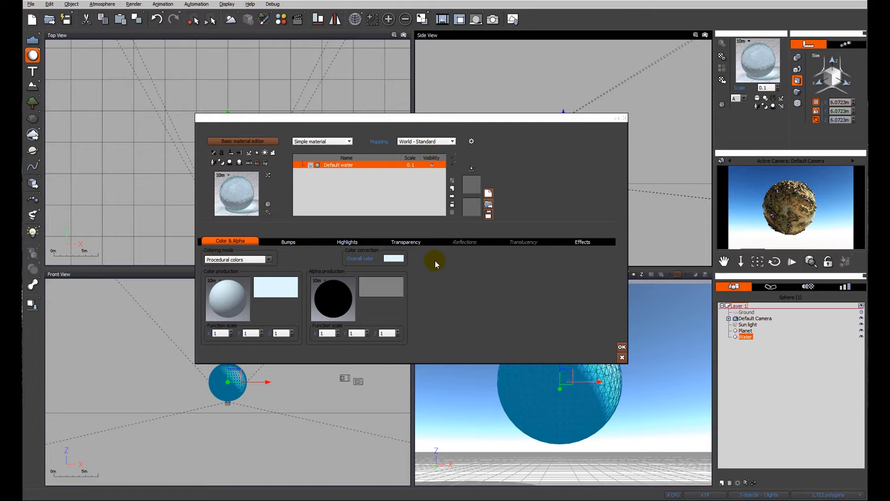
click(406, 241)
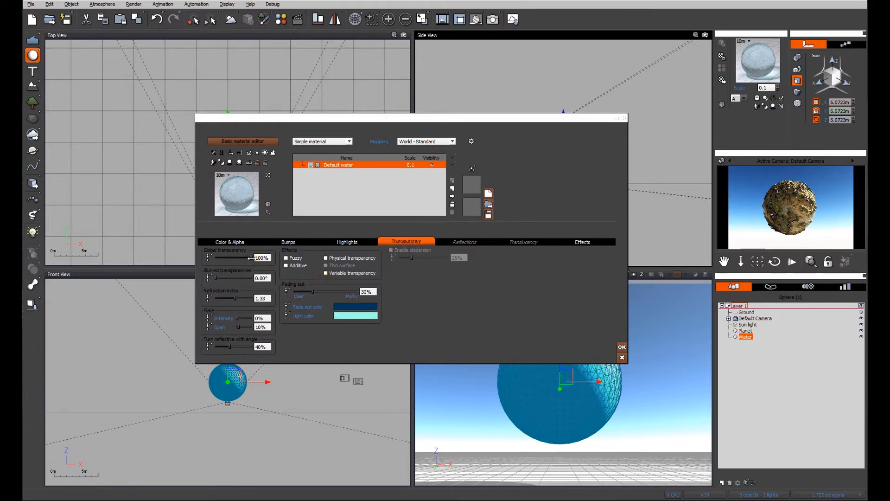
drag(251, 257, 216, 257)
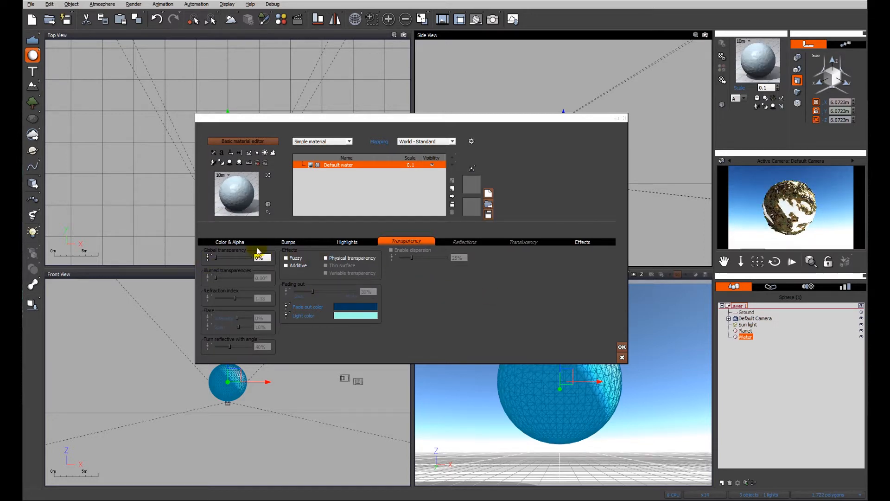
- Set the water material's overall color to a very dark blue (RGB 25, 36, 43) and accept it
click(244, 242)
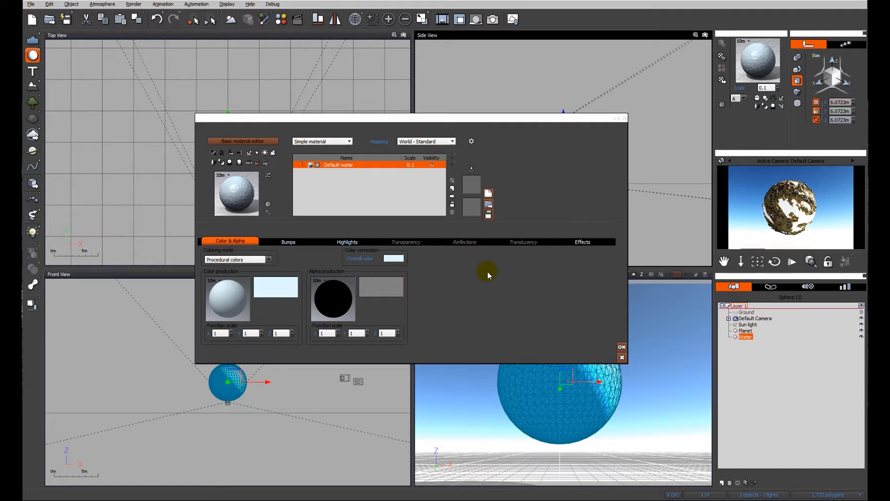
right_click(395, 258)
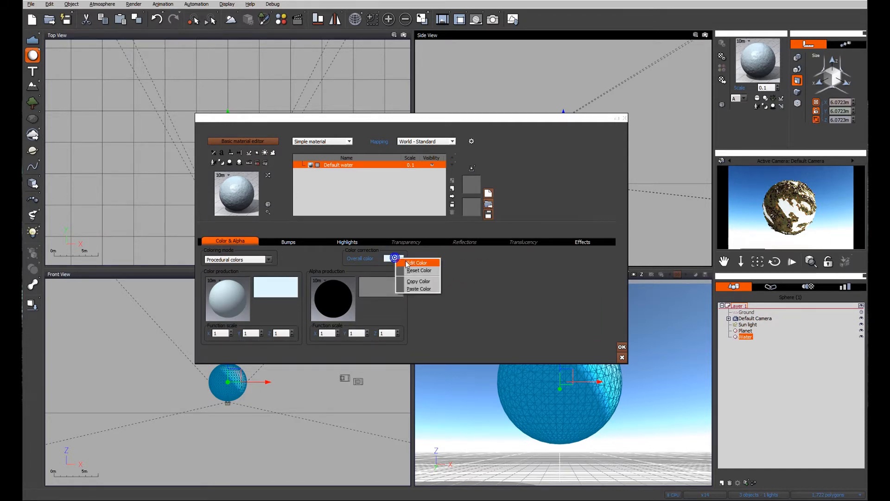
click(412, 263)
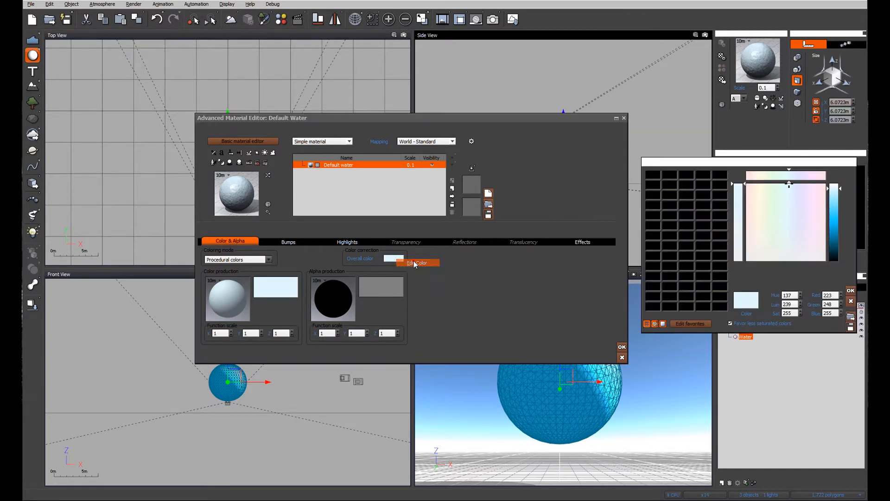
click(791, 241)
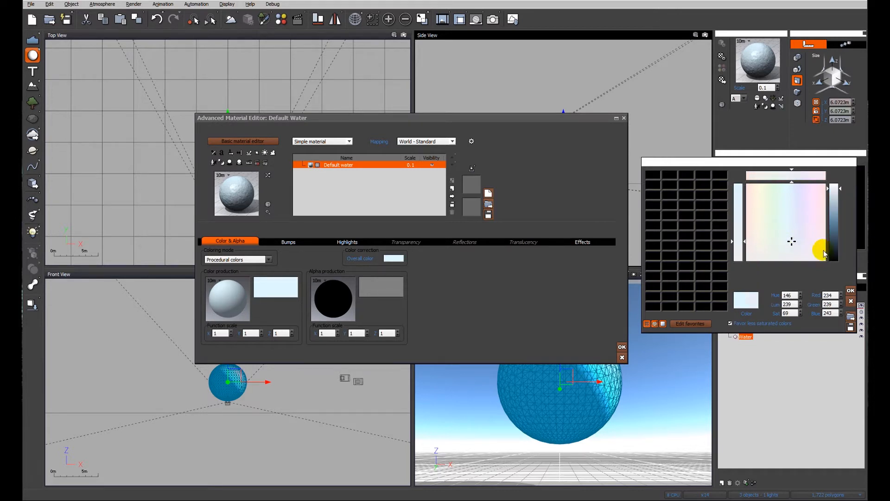
click(836, 254)
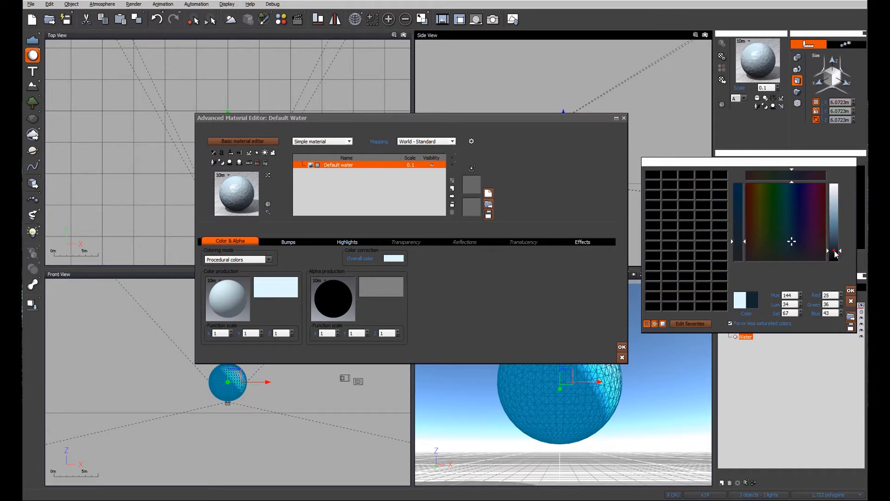
click(850, 290)
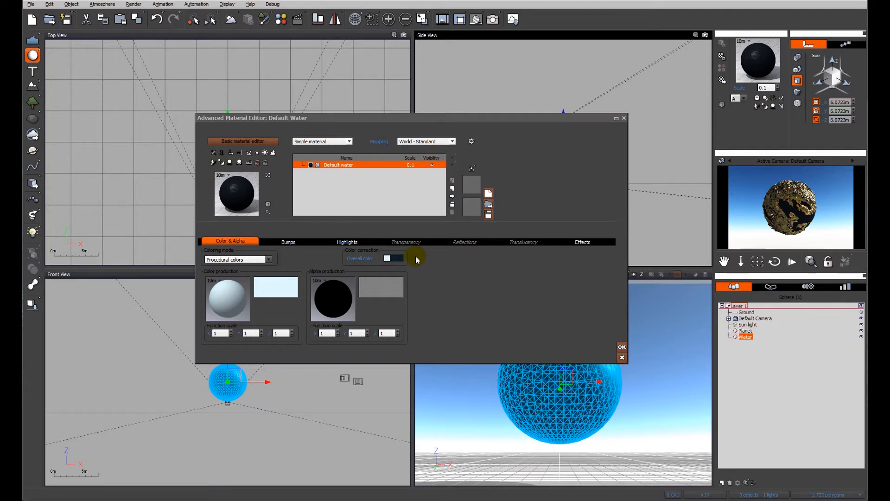
- Set the water material's bump scale to 1 on the X, Y and Z axes
click(288, 241)
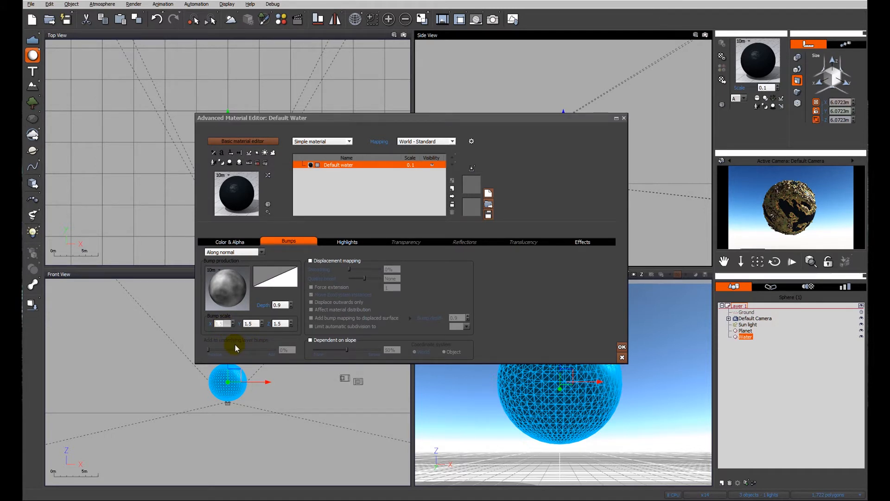
text(1)
double_click(248, 324)
text(1)
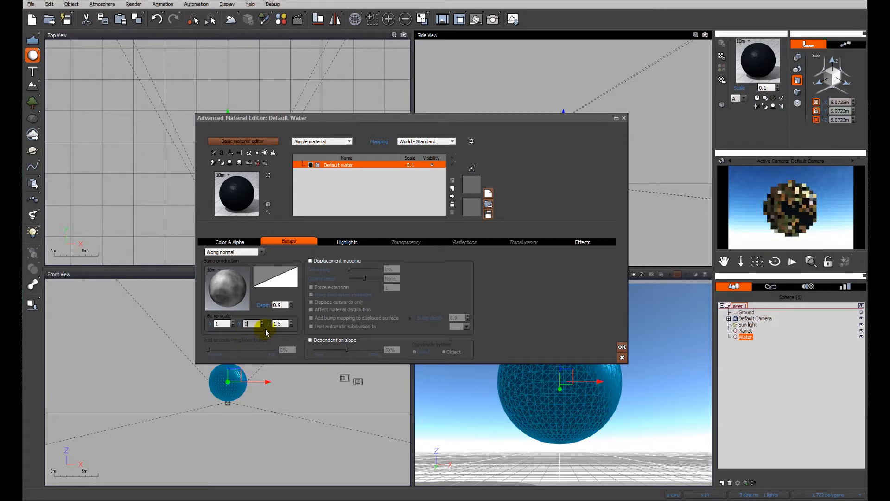
double_click(280, 323)
text(1)
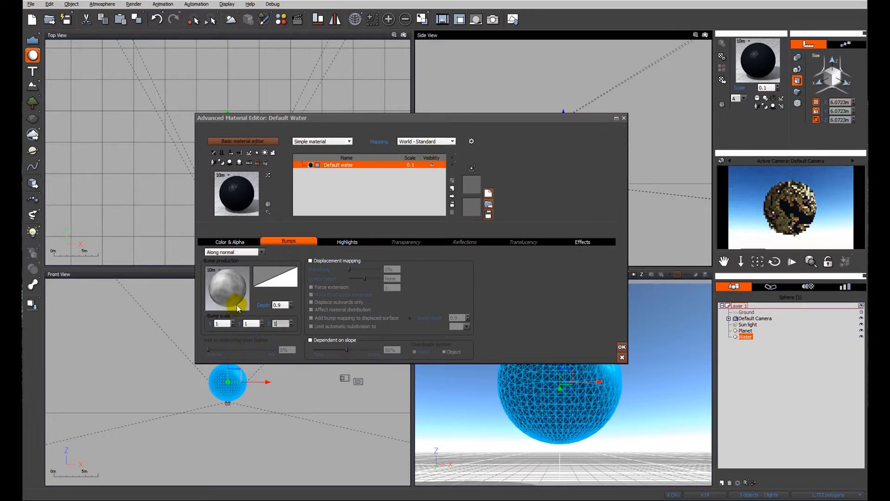
- In the bump function graph, move the Basic Repeater node below the Filter node and set its X, Y and Z wavelengths to 1
right_click(234, 298)
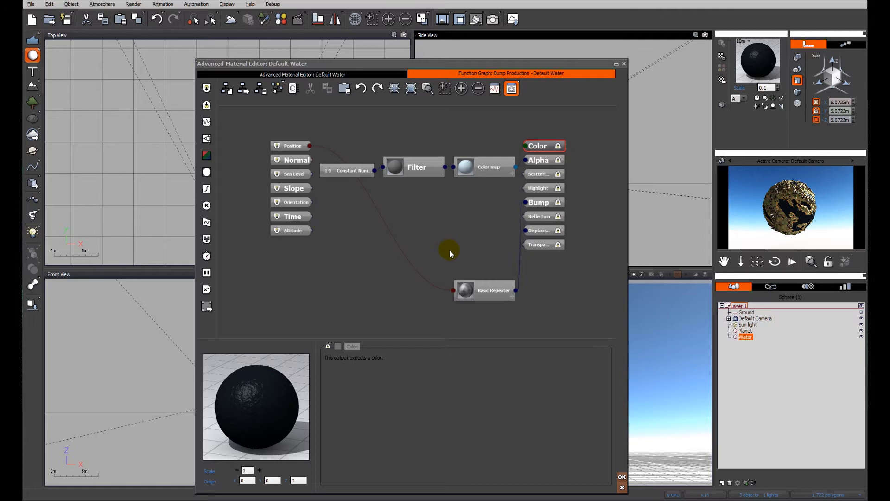
drag(492, 288, 426, 221)
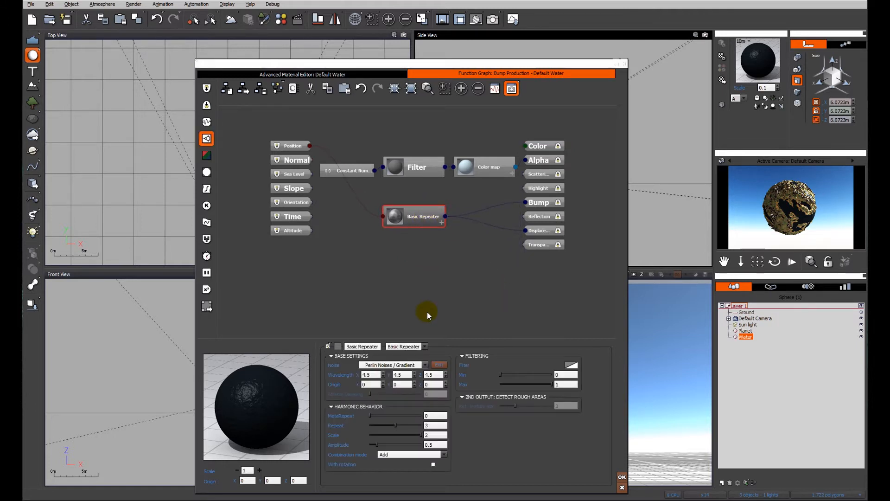
double_click(374, 376)
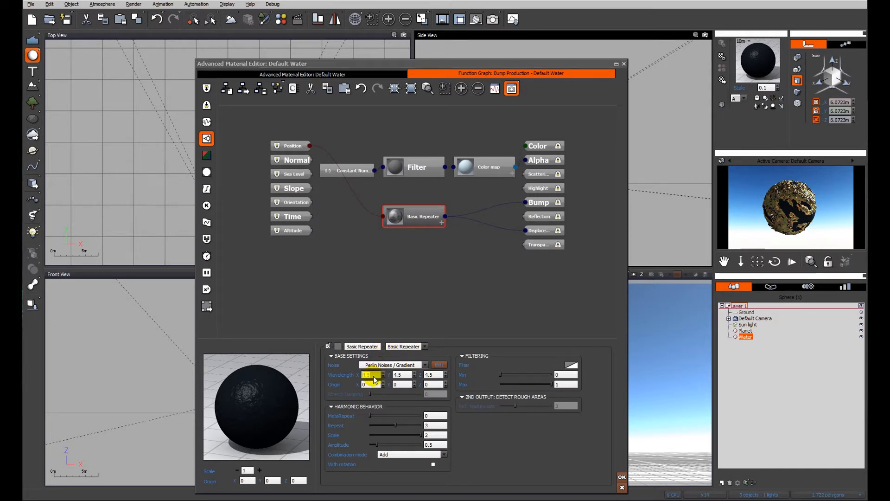
text(1)
double_click(397, 375)
text(1)
double_click(434, 374)
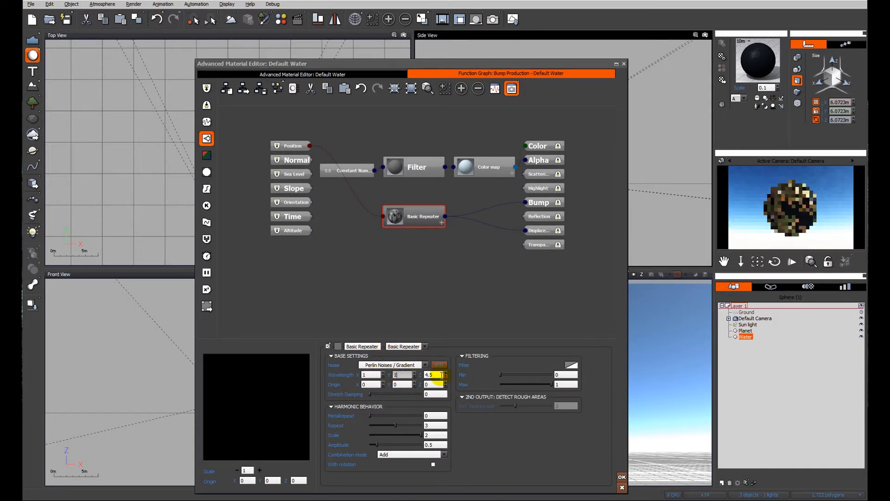
text(1)
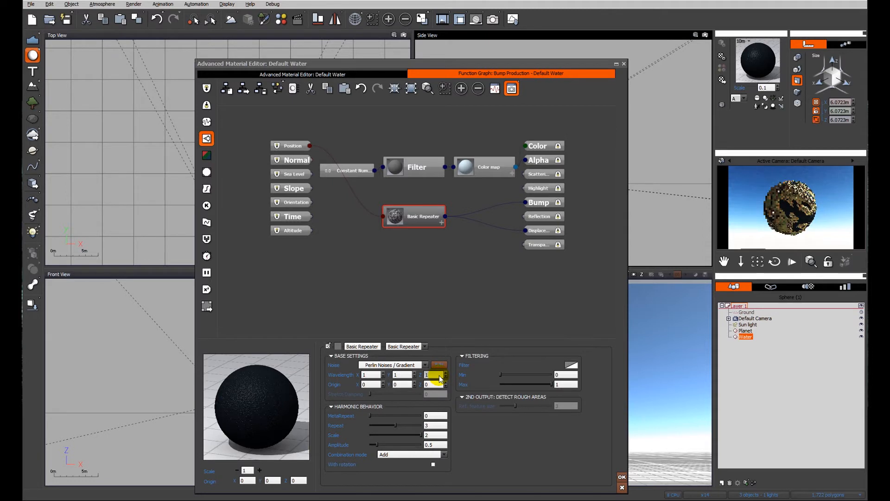
click(513, 281)
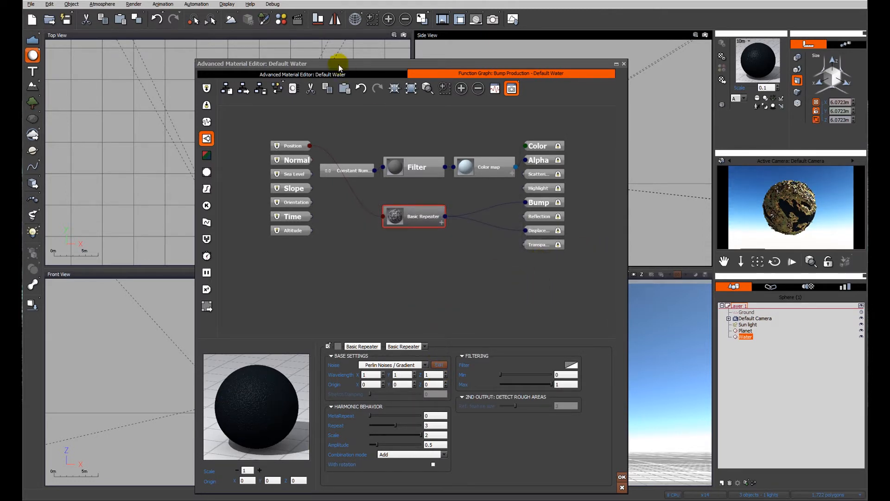
- Raise the highlight global intensity to 64%, change the highlight color to light blue, and accept the water material
click(332, 74)
click(334, 199)
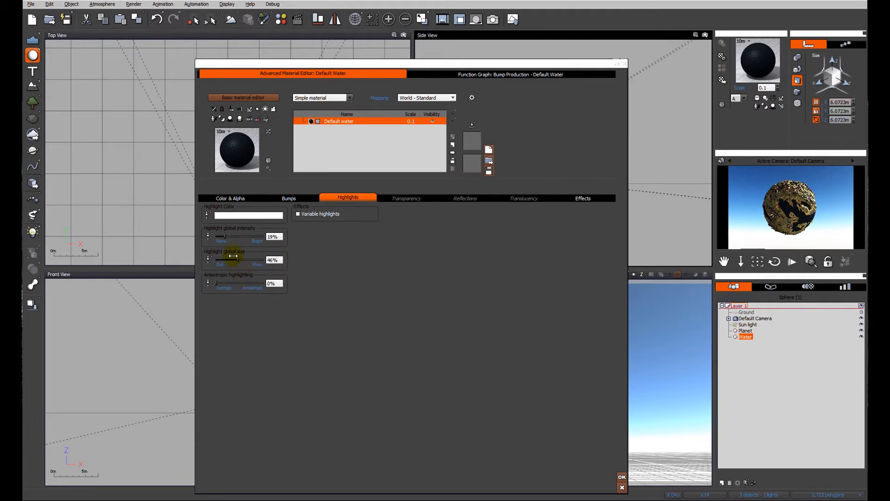
drag(225, 236, 239, 236)
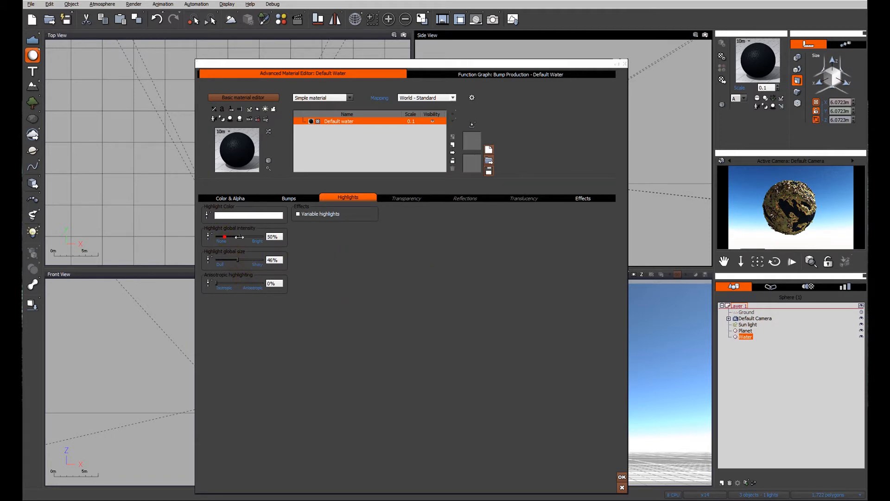
right_click(242, 216)
click(254, 218)
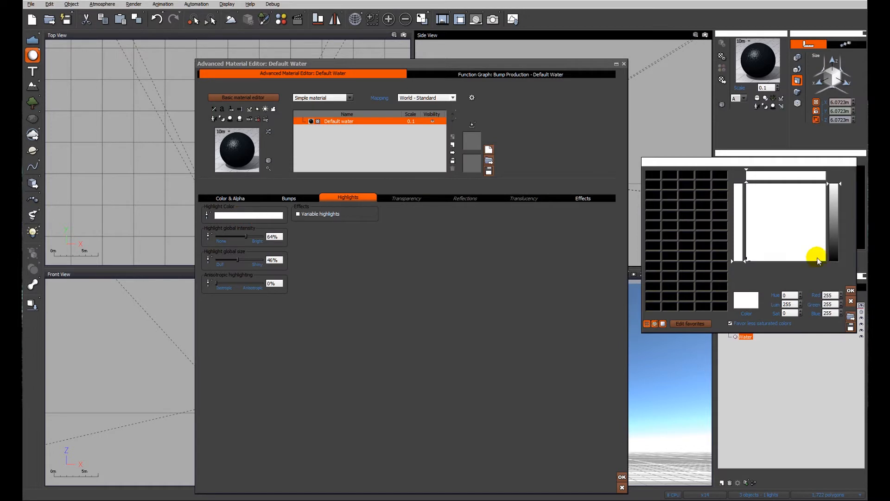
click(791, 238)
click(833, 205)
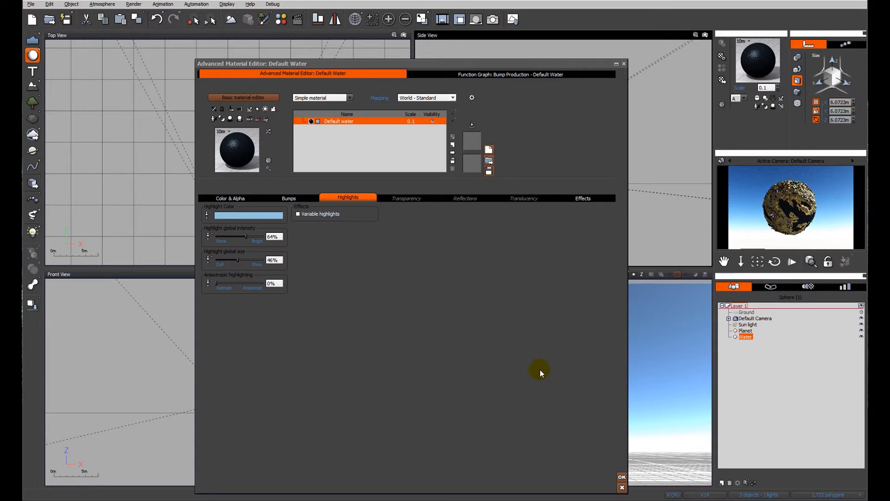
click(622, 477)
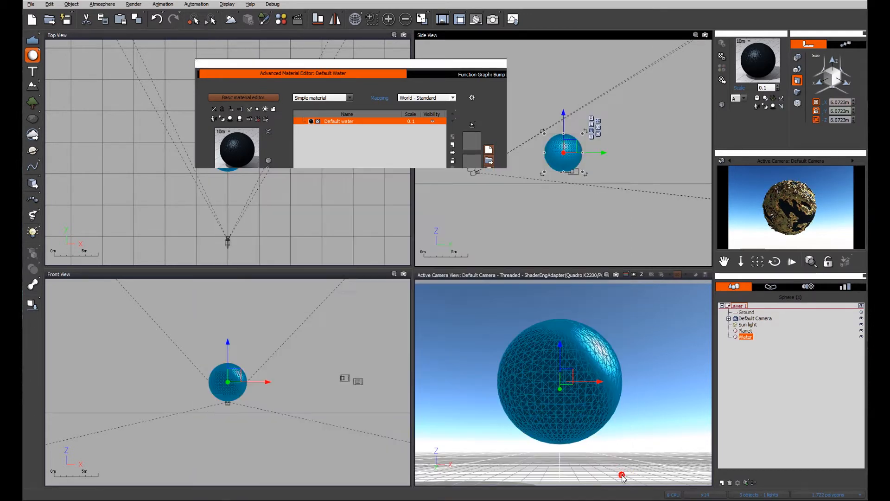
- Render the scene in the active camera view at Preview quality
click(493, 21)
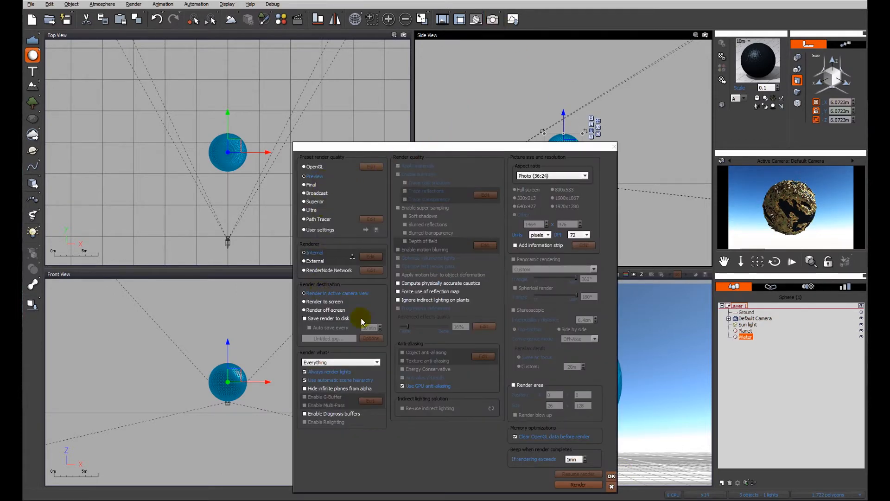
click(579, 484)
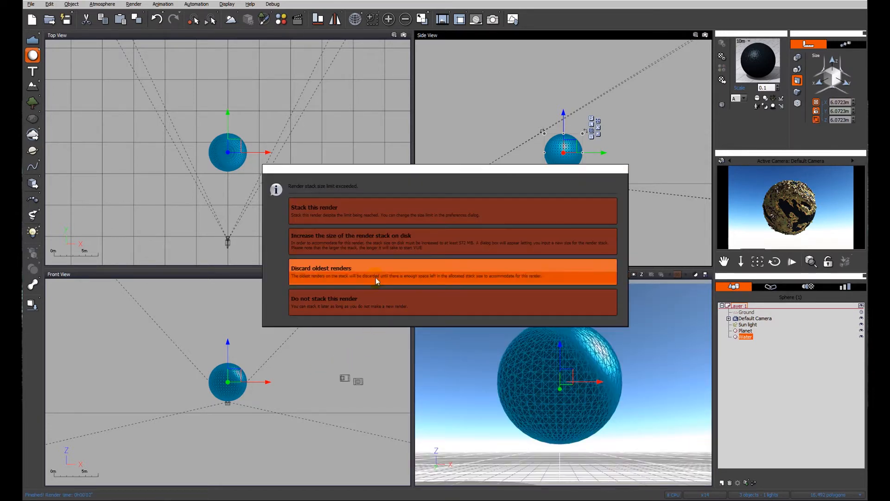
- Discard the oldest stacked renders, dismiss the post-render options and clear the object selection
click(376, 278)
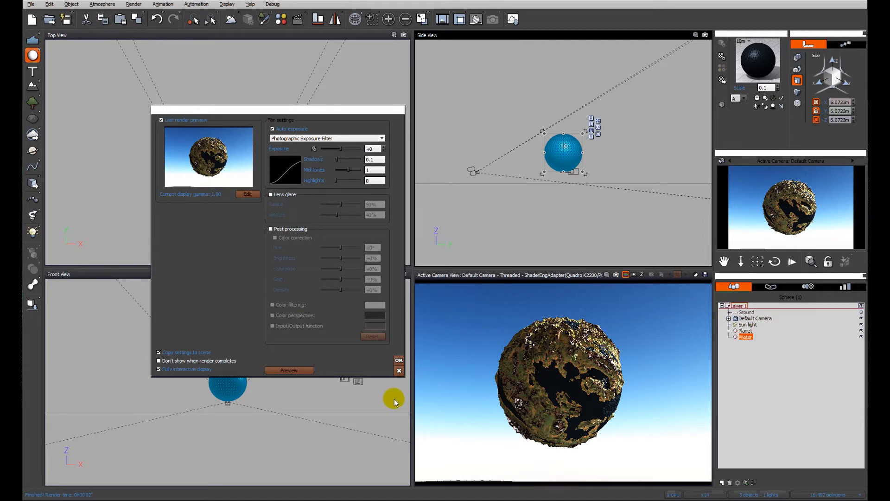
click(400, 371)
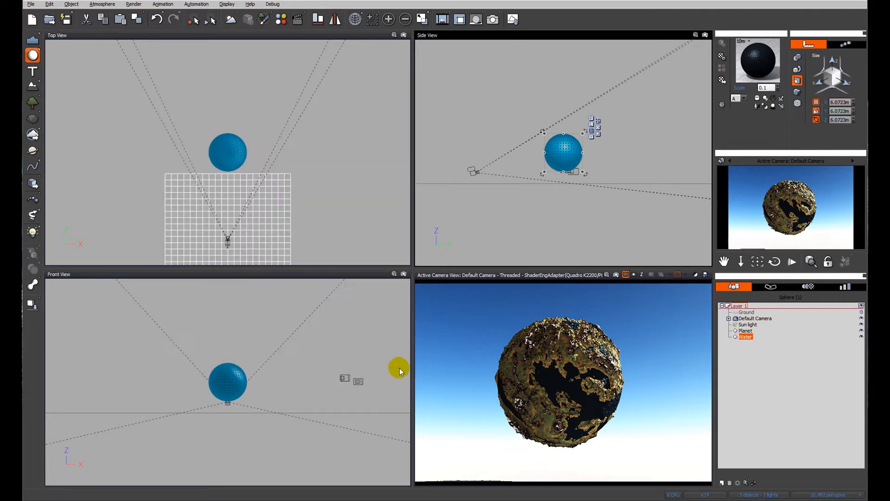
click(790, 359)
click(789, 432)
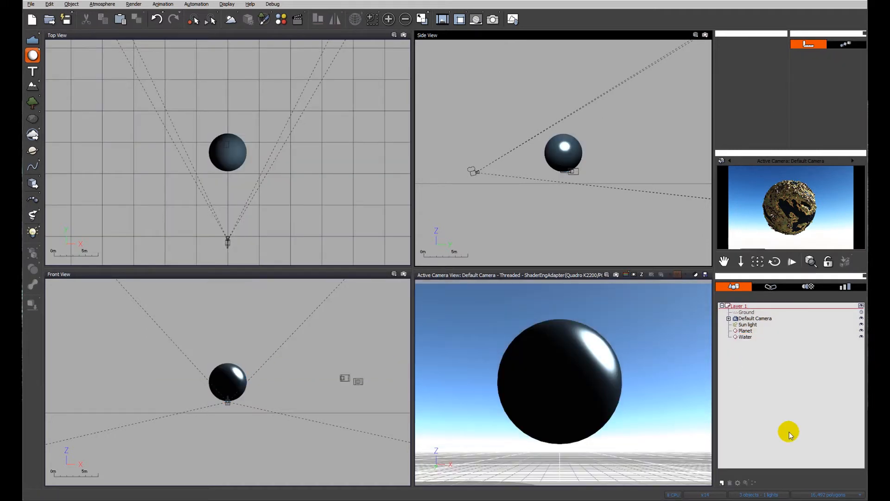
- Duplicate the Water sphere and rename the copy Clouds
click(745, 336)
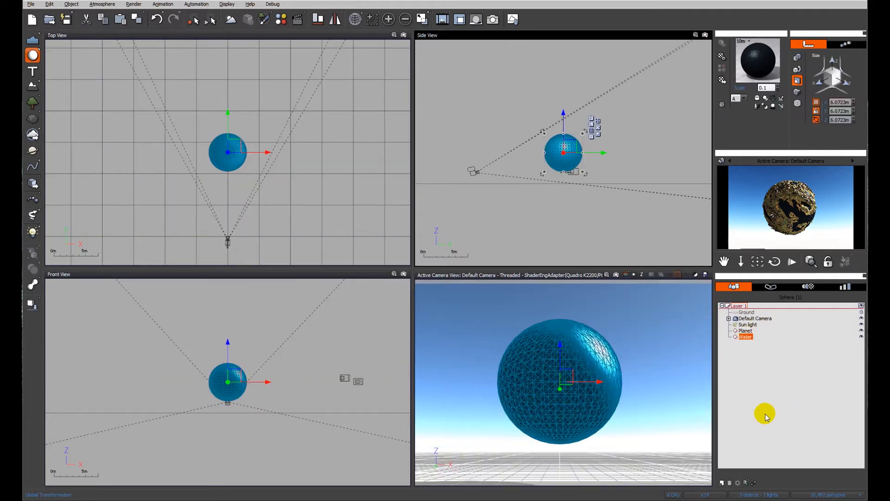
key(ctrl+d)
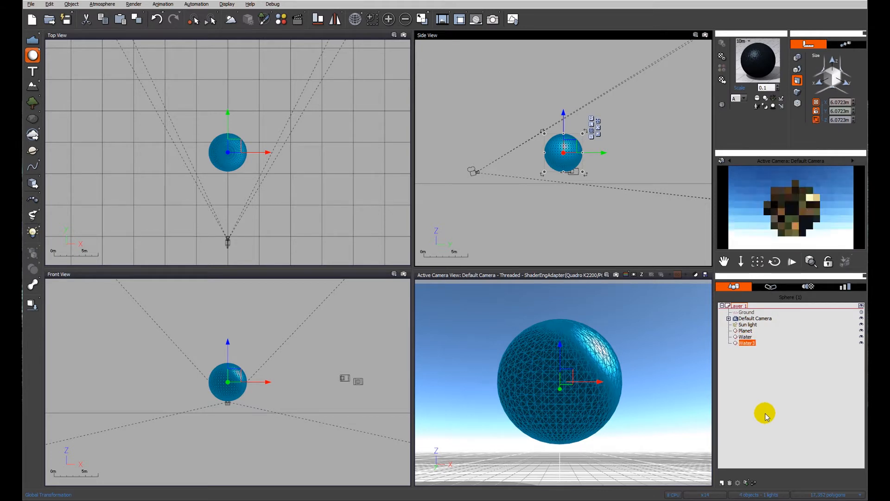
click(749, 343)
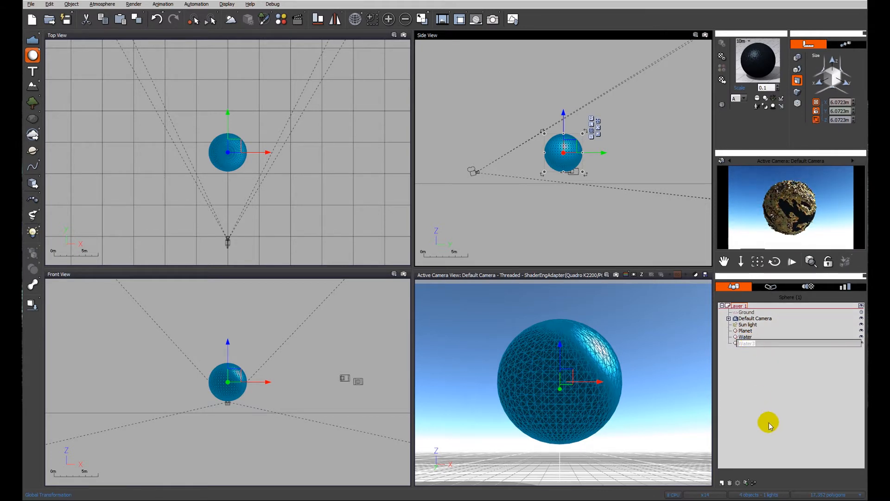
text(Clouds)
key(Return)
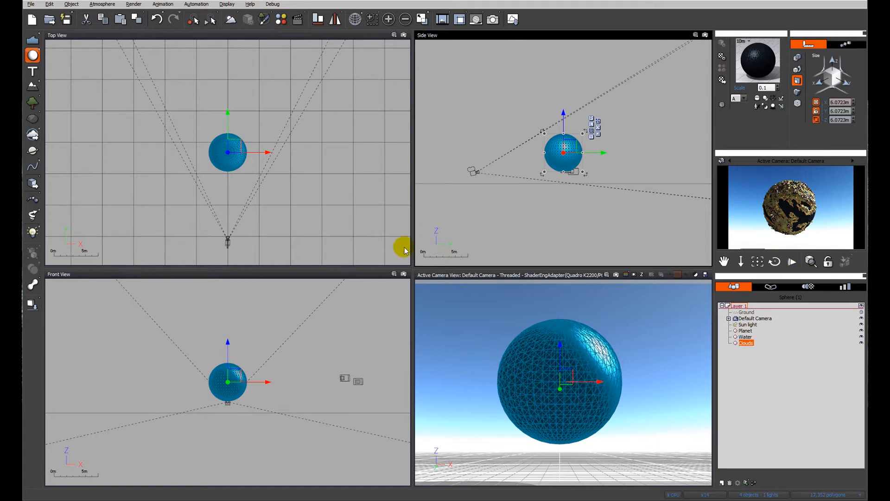
- Uniformly enlarge the Clouds sphere to about 6.54 m and reset its material to the default
click(388, 19)
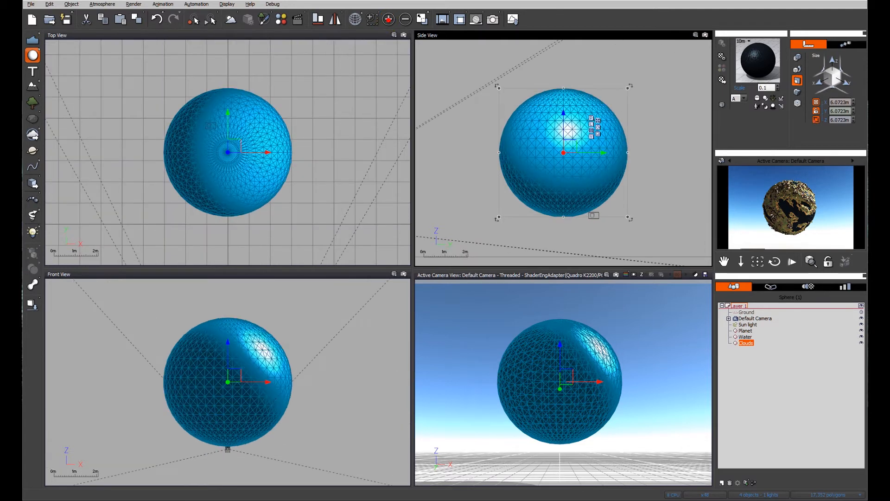
drag(819, 72, 832, 67)
right_click(764, 66)
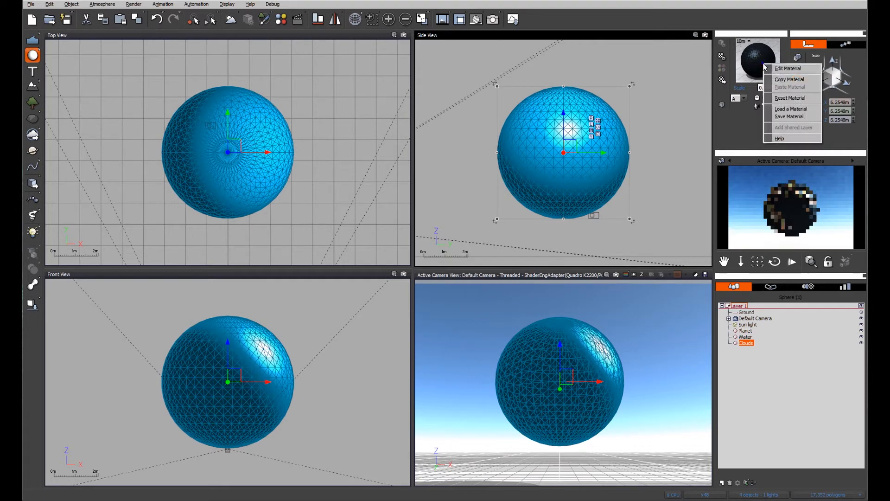
click(789, 97)
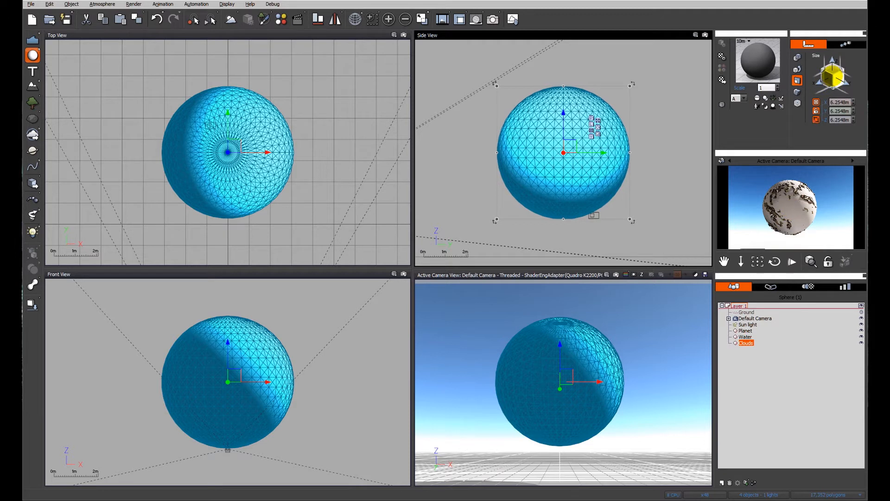
drag(833, 76, 834, 73)
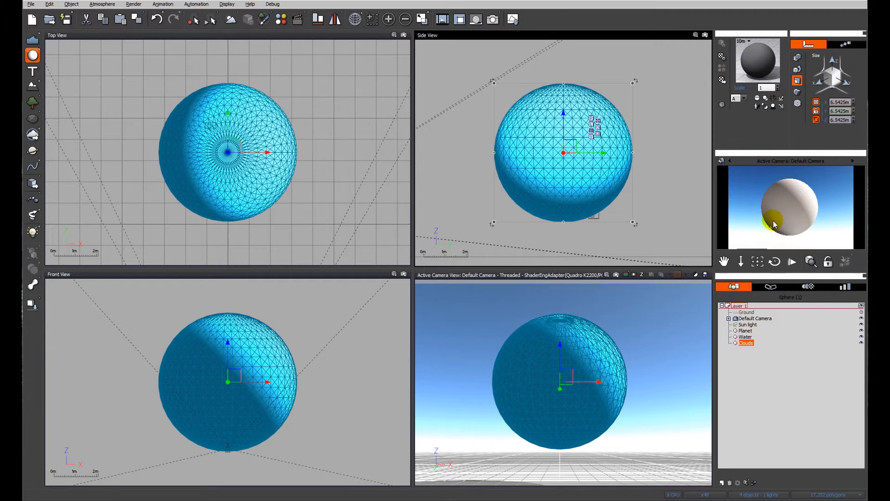
- Open the Clouds material for editing and change its overall color to white
right_click(756, 60)
click(779, 68)
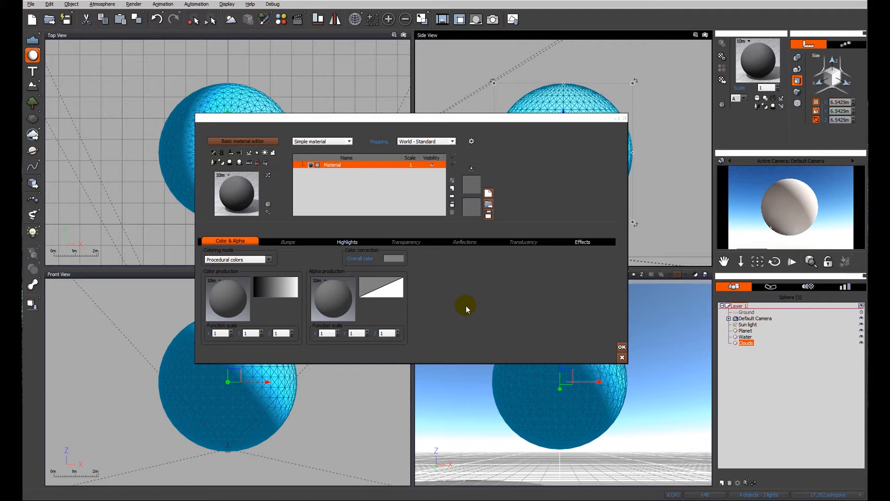
right_click(393, 260)
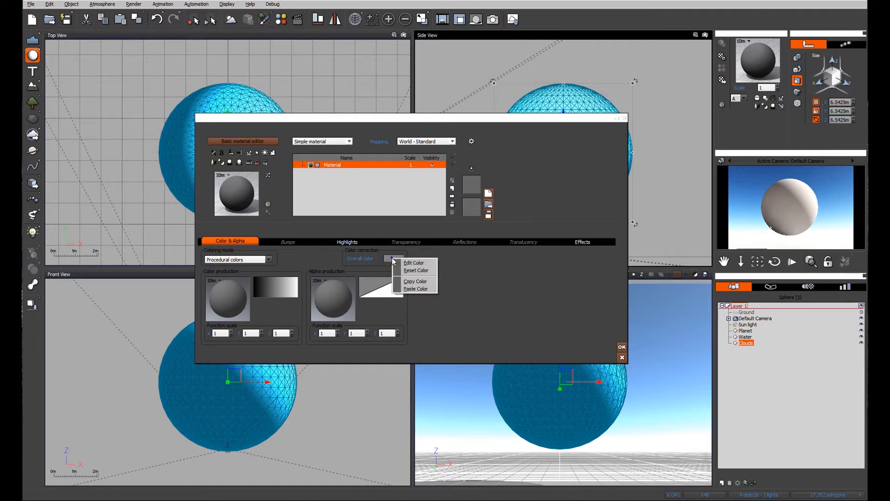
click(415, 263)
drag(833, 215, 834, 184)
click(850, 290)
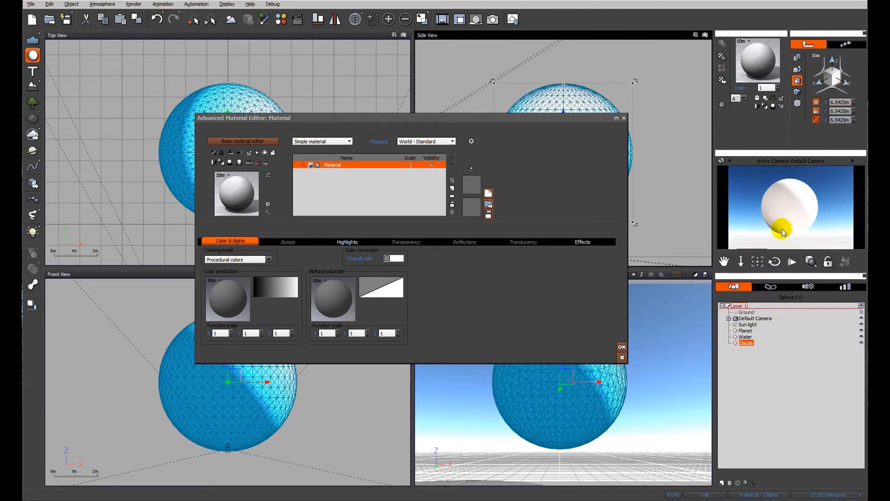
- Open the alpha production function graph and spread its output nodes and filter nodes apart to clear the middle of the graph
right_click(337, 302)
click(350, 307)
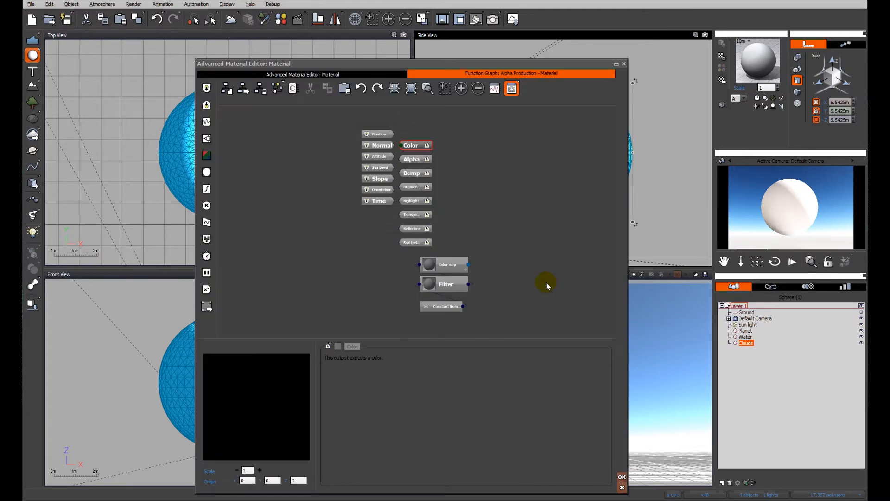
drag(412, 146, 533, 143)
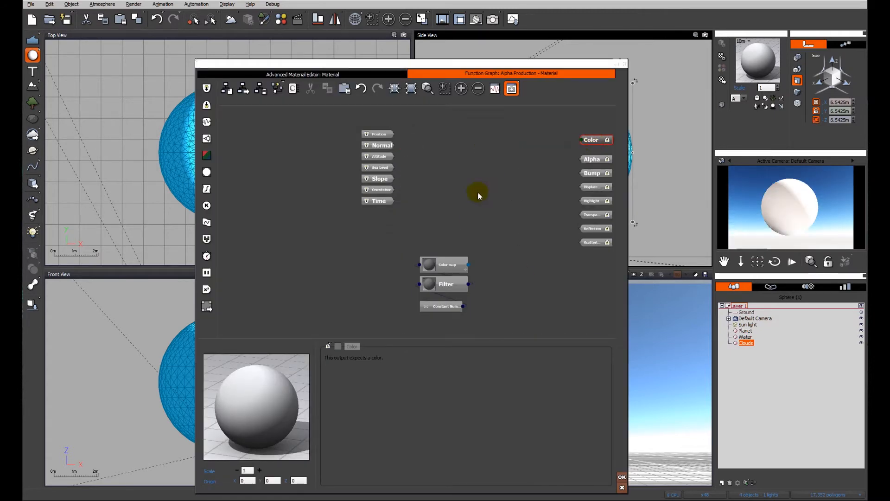
drag(435, 201, 459, 129)
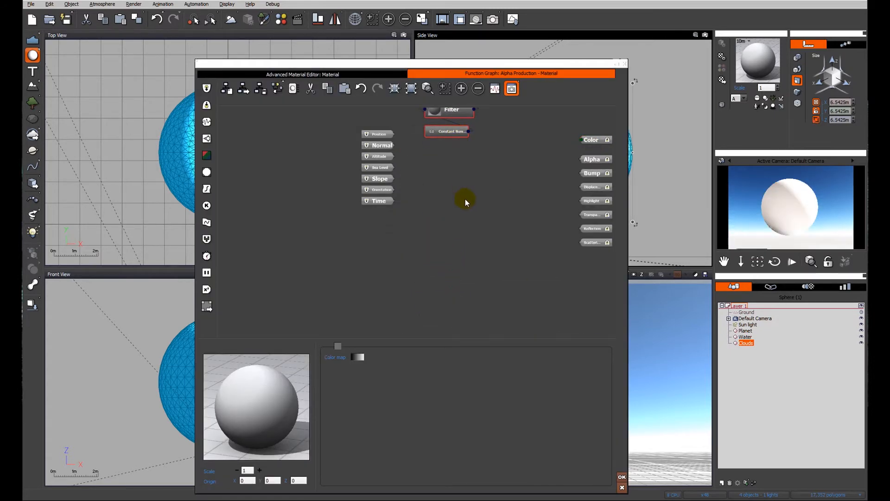
right_drag(465, 199, 438, 254)
click(438, 254)
- Add a Projected Texture Map node to the graph and connect it to the Alpha output
right_click(409, 244)
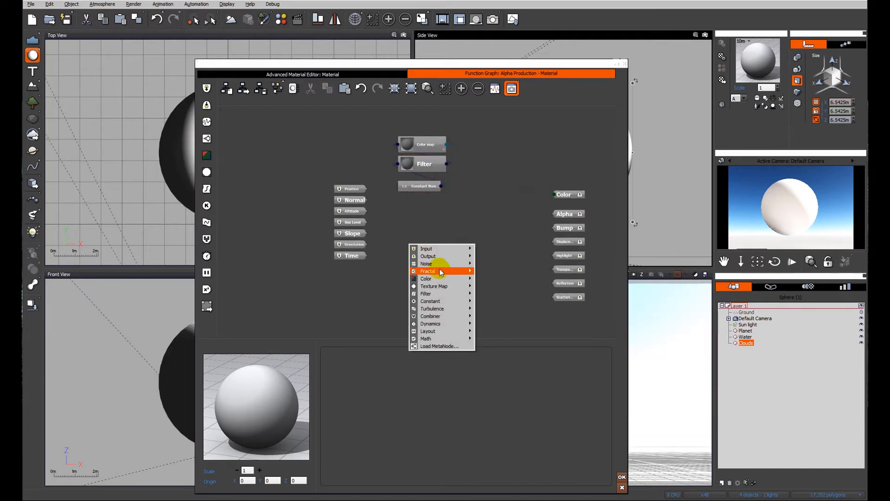
mouse_move(446, 287)
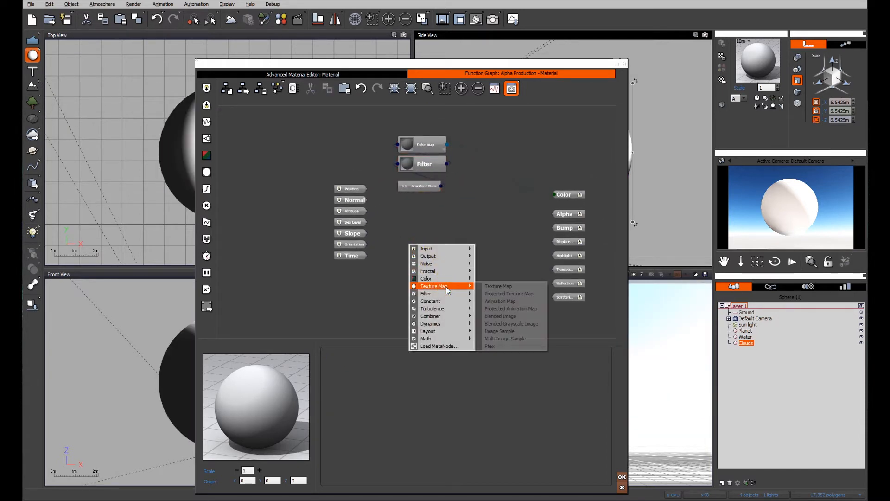
click(501, 293)
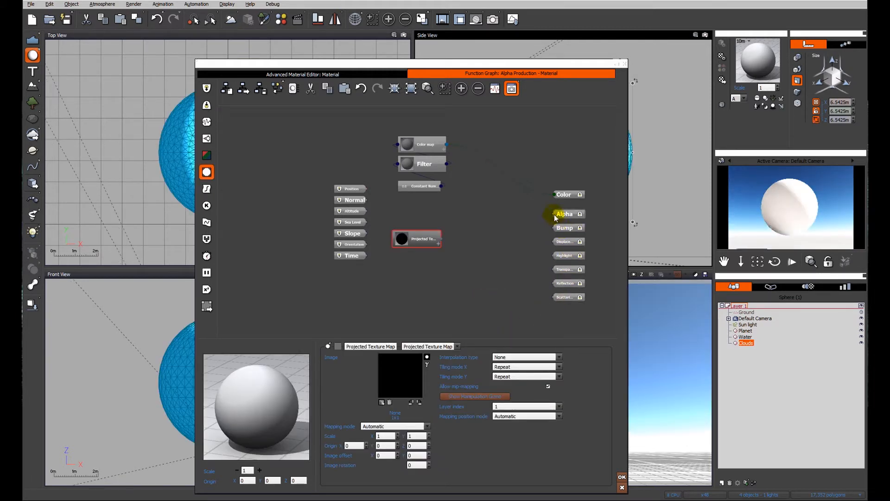
drag(554, 216, 447, 233)
click(448, 247)
- Load the planet_clouds_8k bitmap into the Projected Texture Map node and invert the image's colors
click(382, 402)
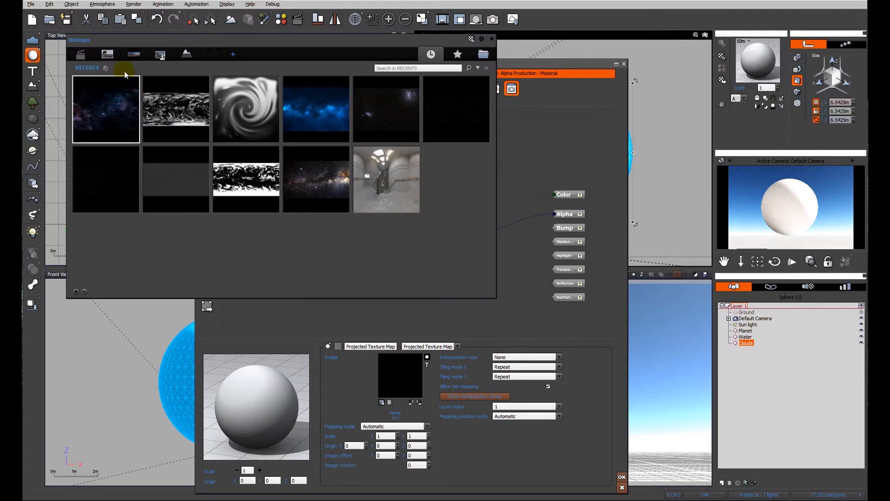
click(107, 55)
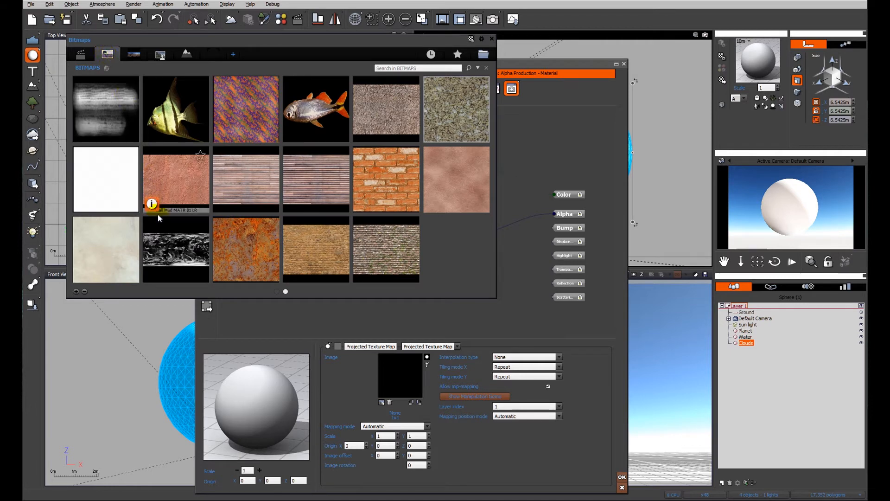
mouse_move(176, 256)
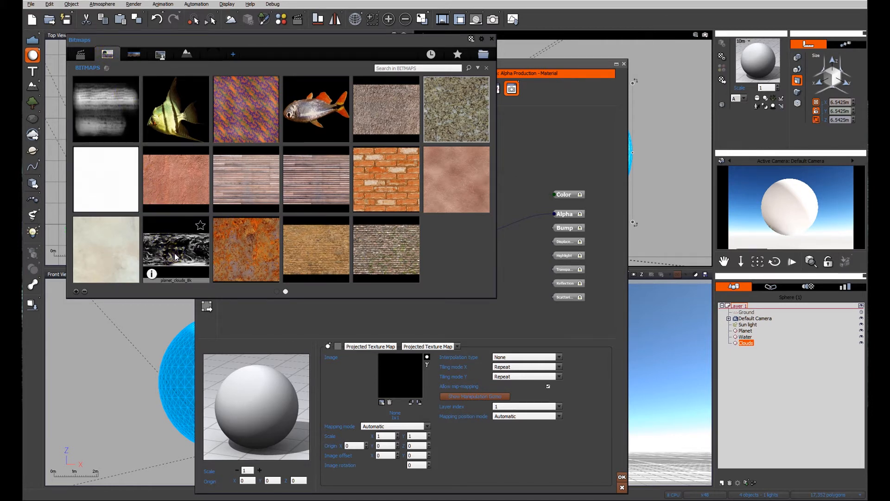
double_click(176, 256)
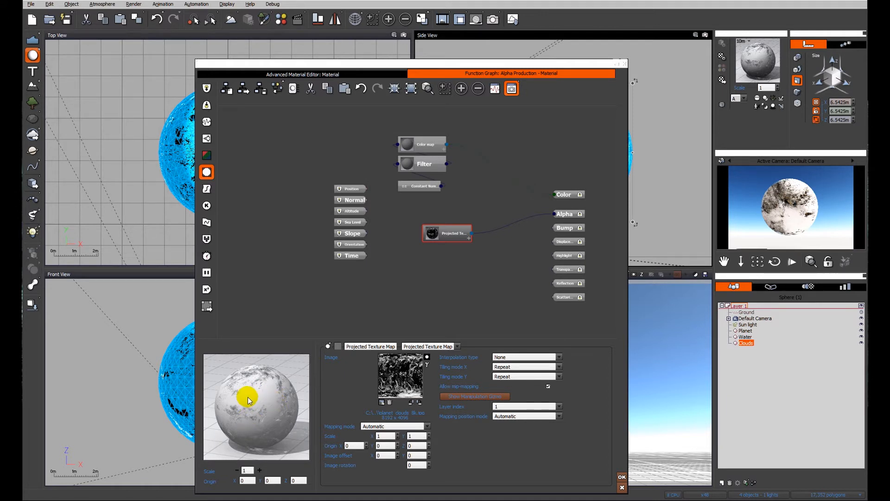
click(427, 357)
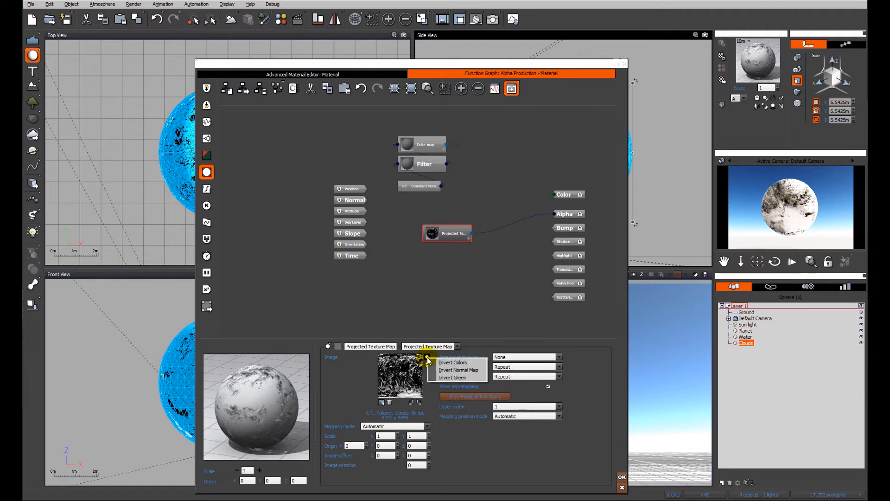
click(451, 362)
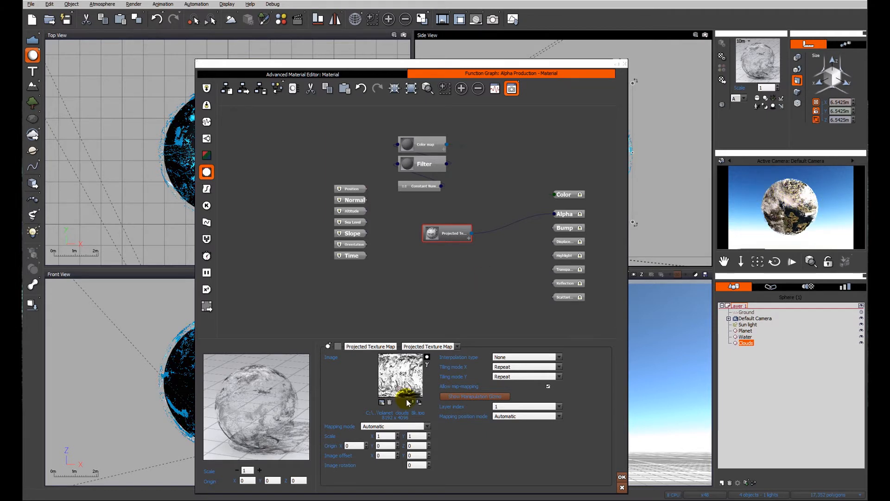
- Accept the function graph and Clouds material, and render the active camera view
click(622, 477)
click(622, 477)
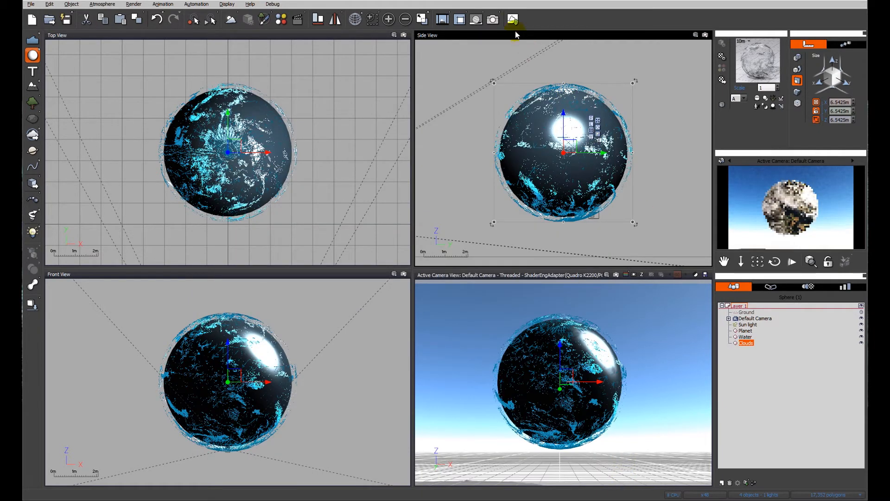
click(493, 19)
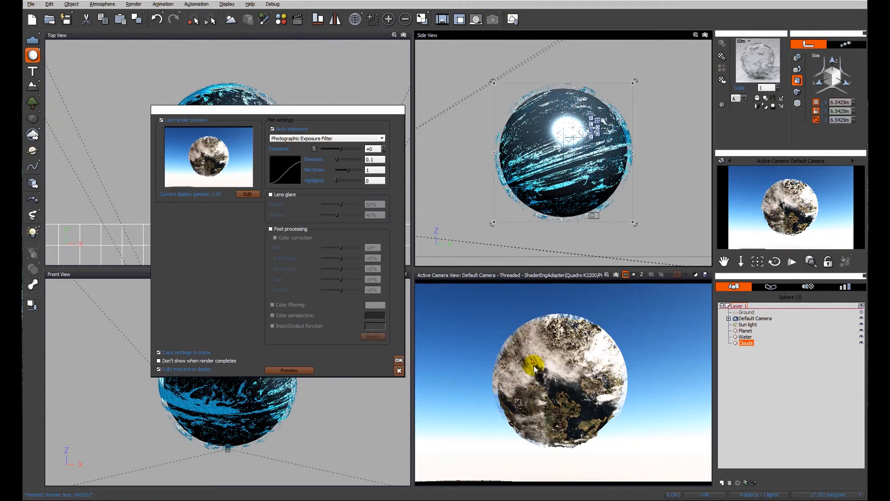
click(399, 372)
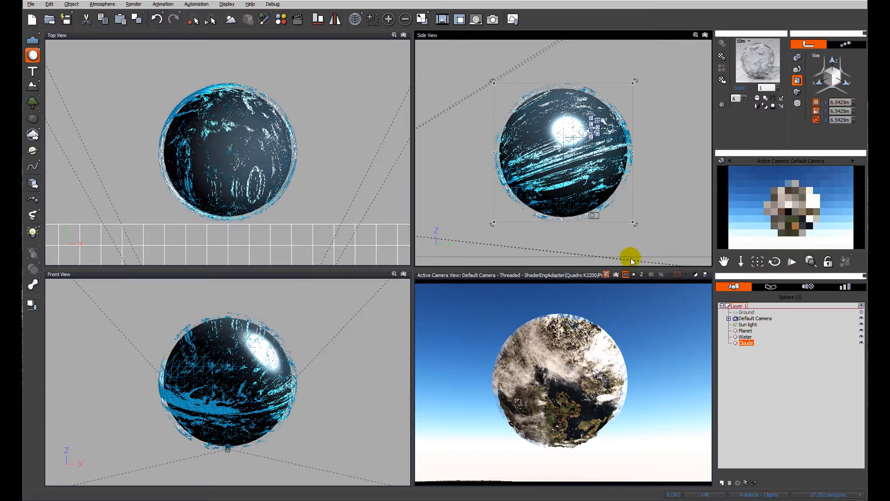
- Change the Clouds material's mapping to Object - Parametric and accept the material
right_click(751, 59)
click(782, 64)
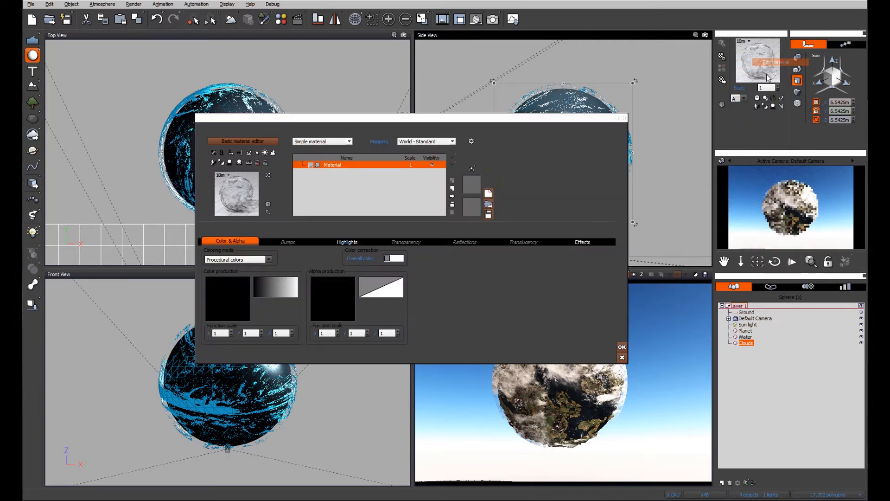
click(453, 141)
click(430, 193)
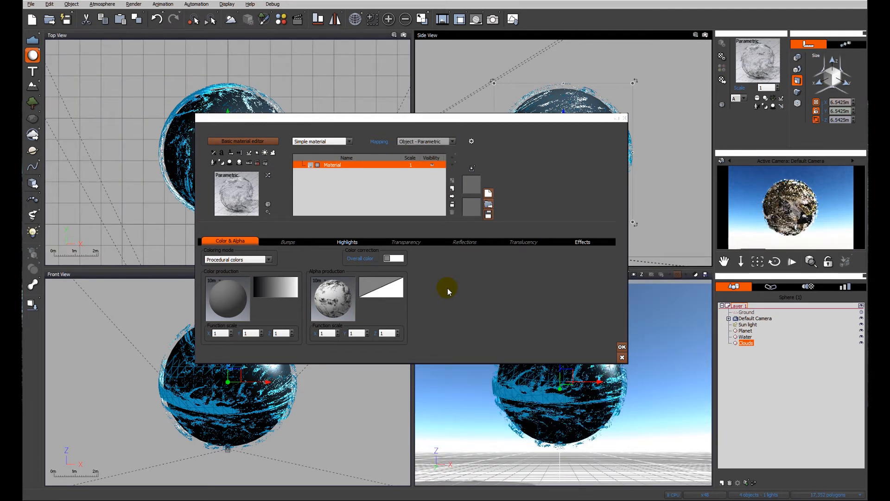
click(622, 347)
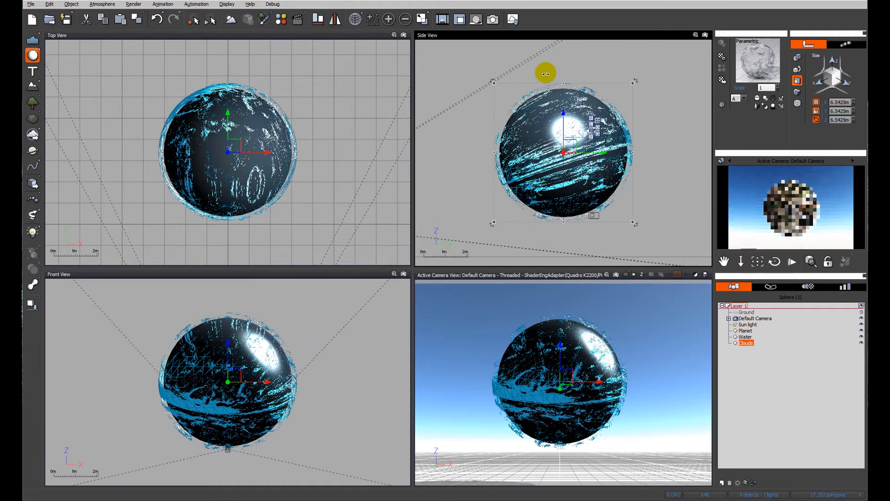
- Render the scene with the remapped clouds, accept the post-render options and deselect the Clouds sphere
click(493, 19)
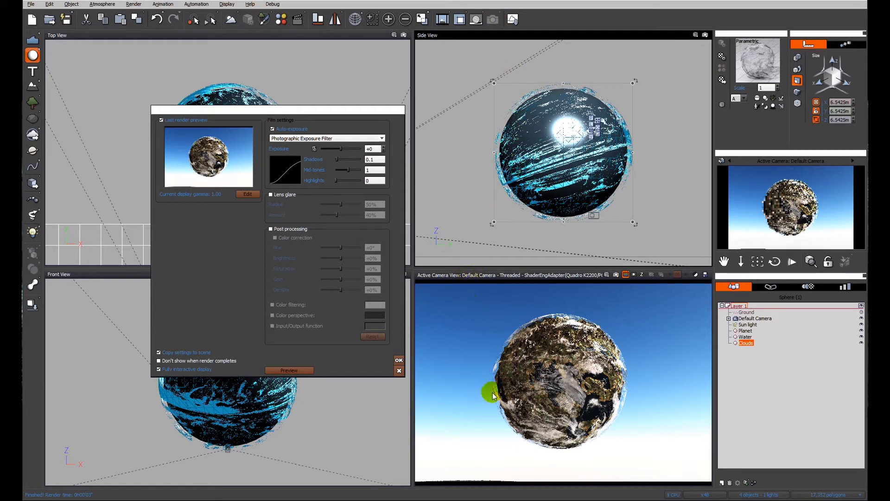
click(399, 360)
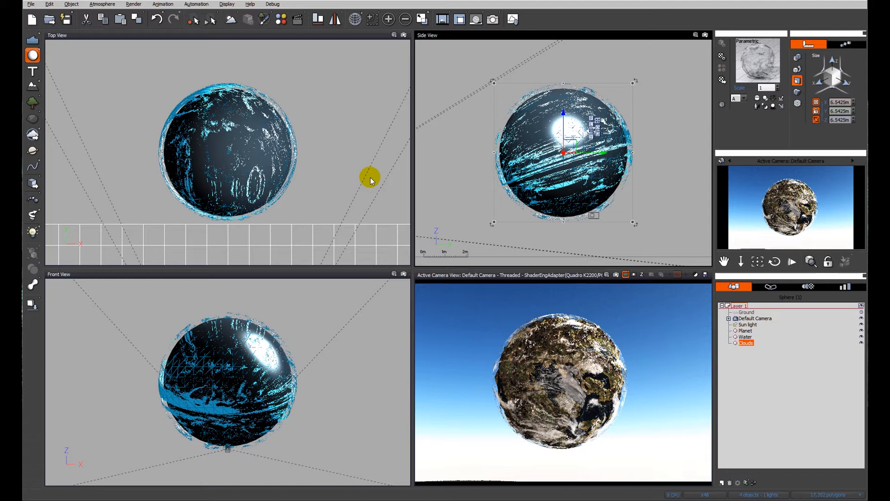
click(755, 367)
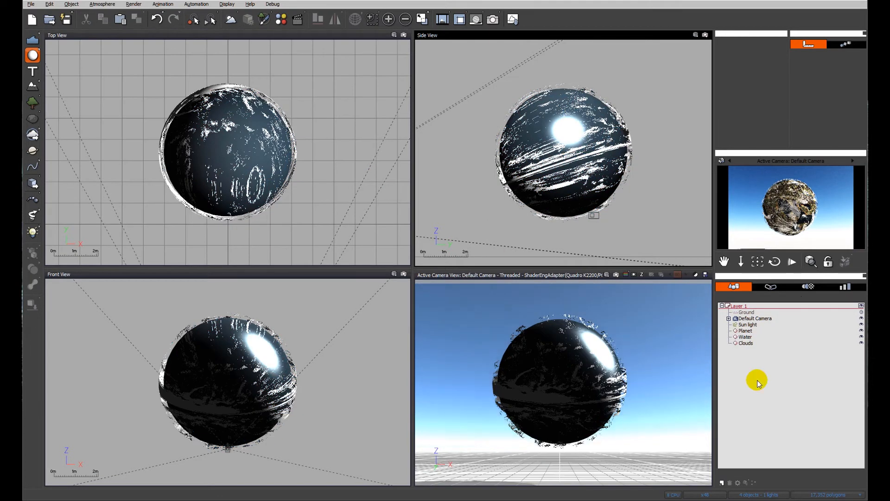
- Paste a copy of the Water sphere with its material reset, and scale it uniformly to about 6.75 m
key(ctrl+v)
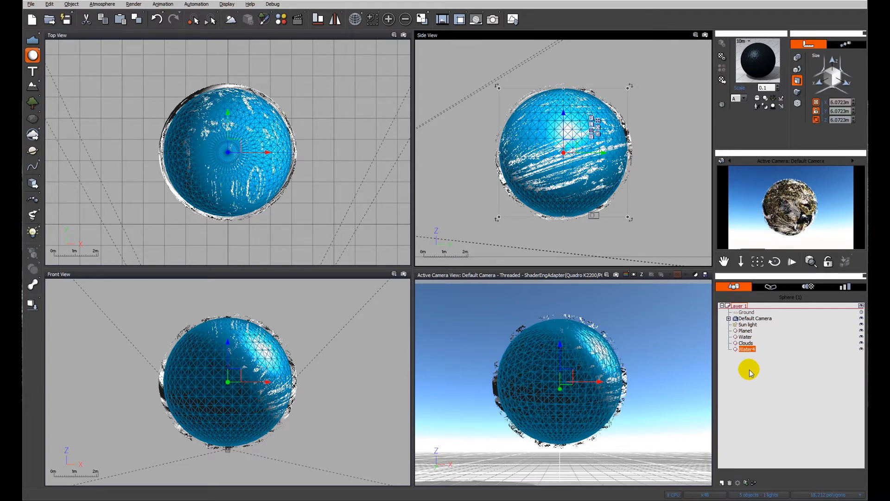
right_click(757, 67)
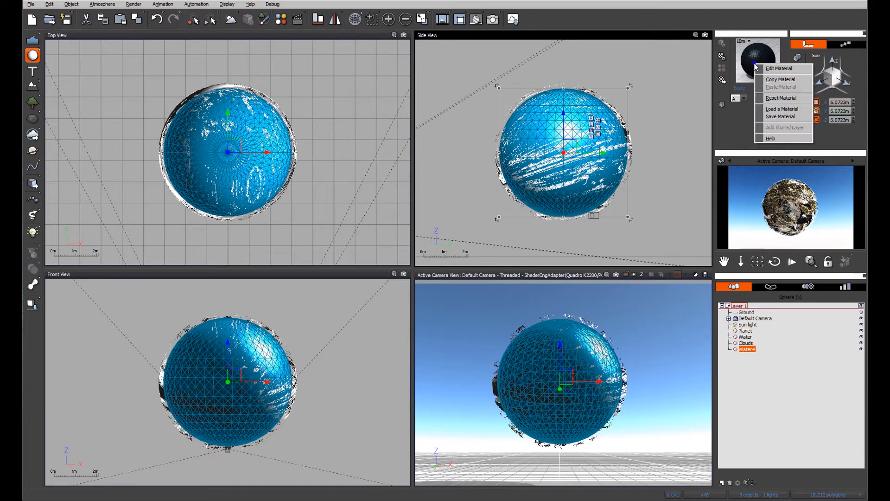
click(779, 101)
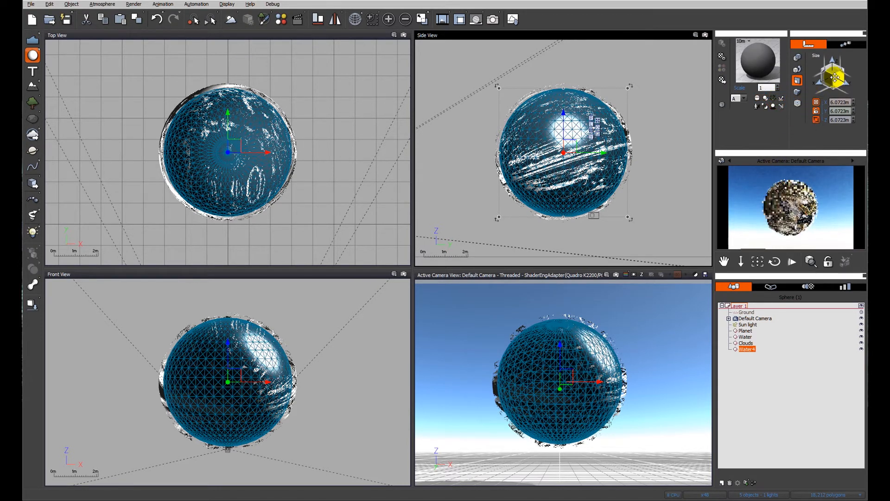
drag(834, 79, 849, 79)
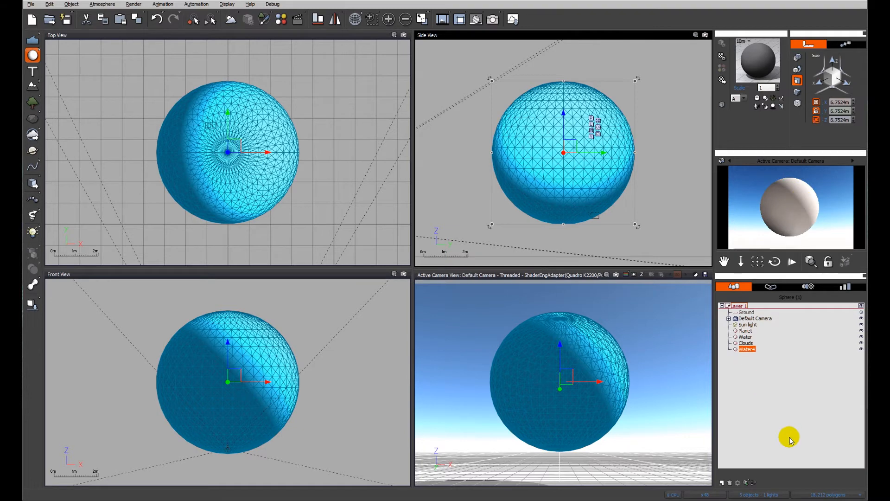
- Edit the copied sphere's material and set its overall color to light blue, RGB 120, 214, 235
right_click(754, 64)
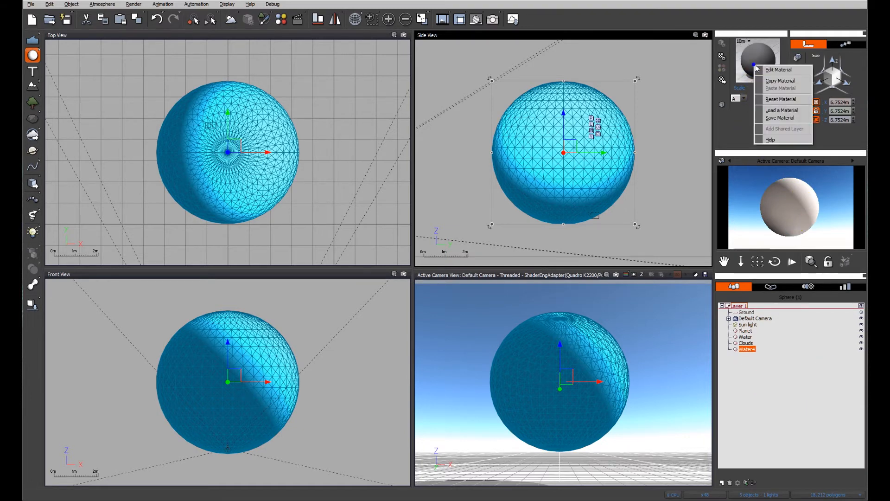
click(775, 70)
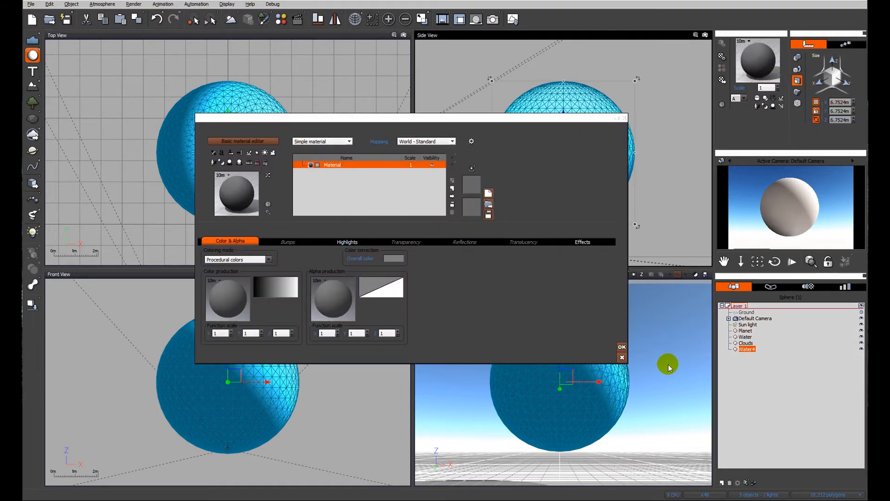
click(392, 258)
click(408, 262)
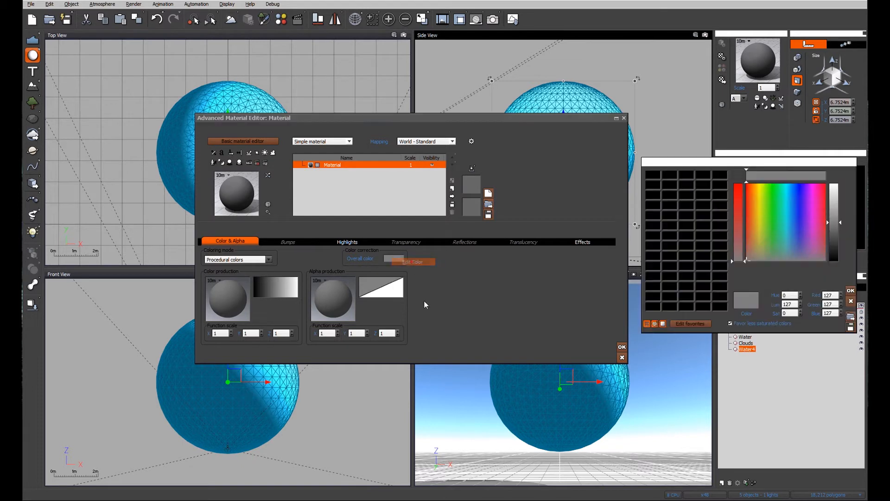
click(788, 203)
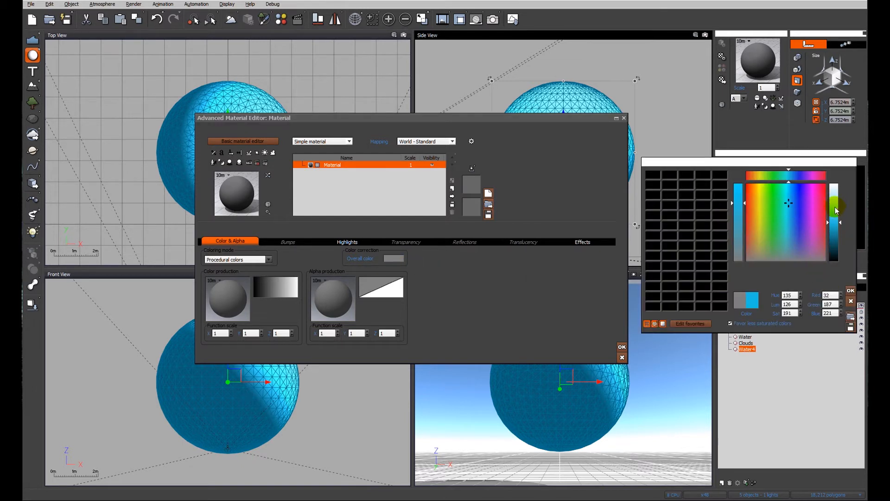
click(839, 207)
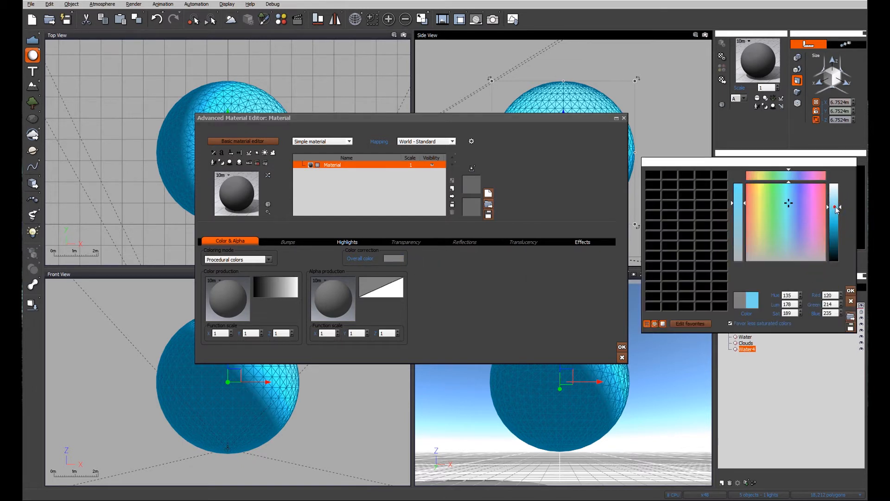
click(850, 292)
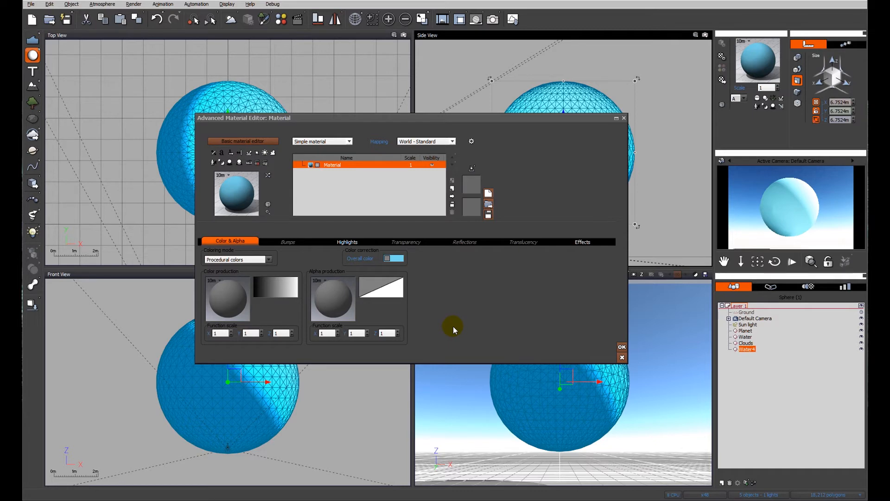
- Open the alpha production's function graph and move the output and existing filter nodes apart to make room
right_click(326, 298)
click(347, 305)
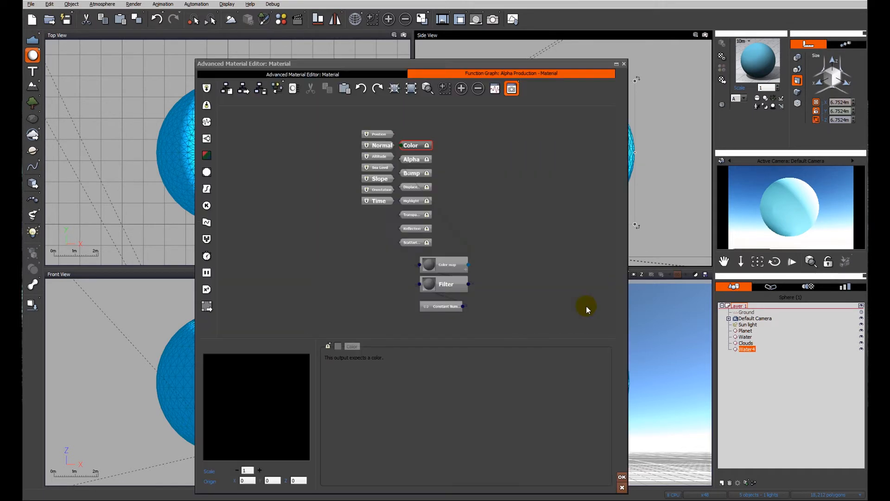
drag(411, 146, 587, 141)
drag(435, 217, 467, 155)
click(475, 220)
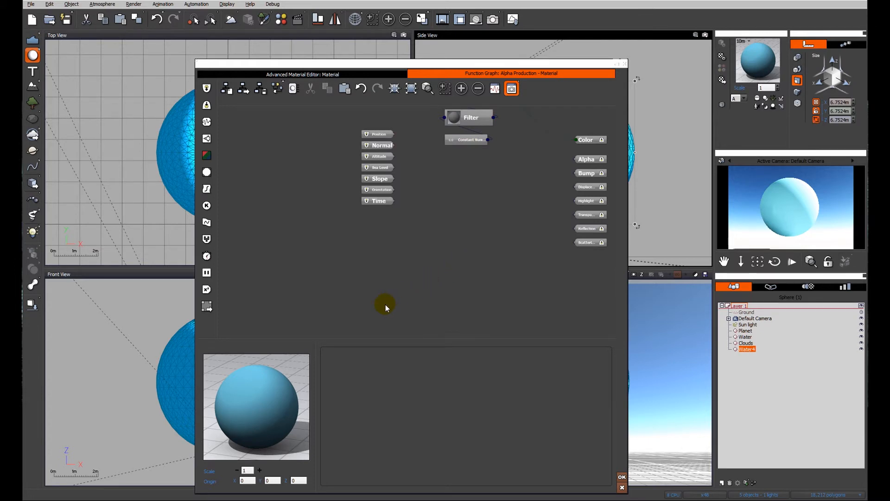
- Add an Angle of Incidence input node to the function graph
right_click(378, 233)
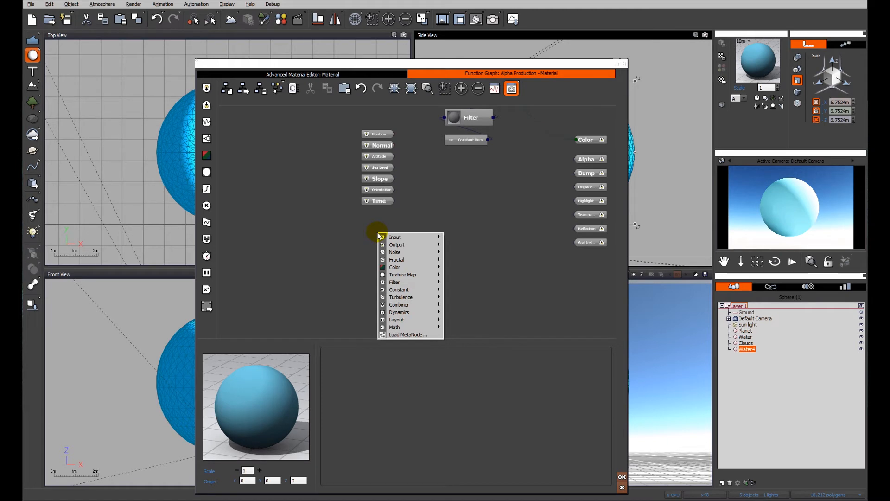
mouse_move(389, 238)
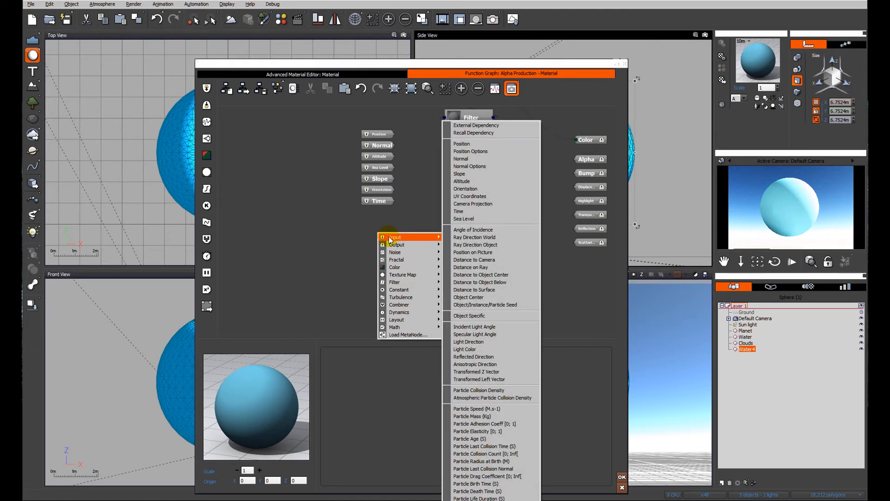
click(463, 233)
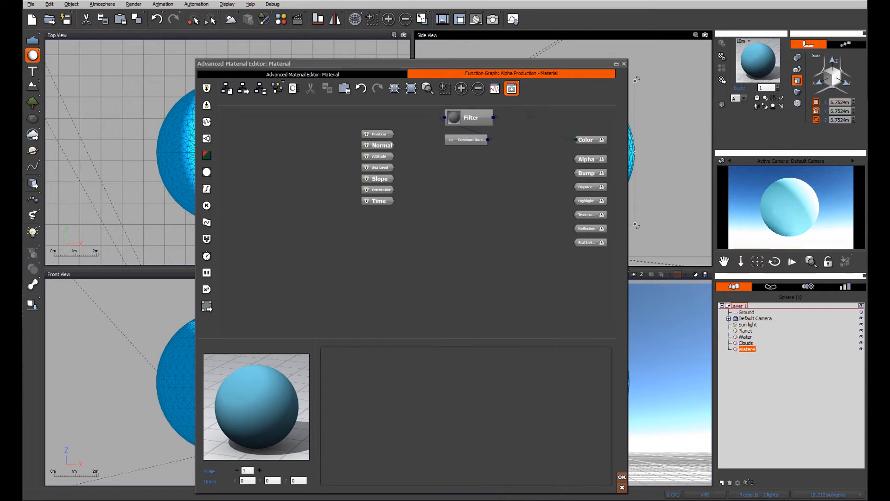
right_click(412, 244)
mouse_move(427, 250)
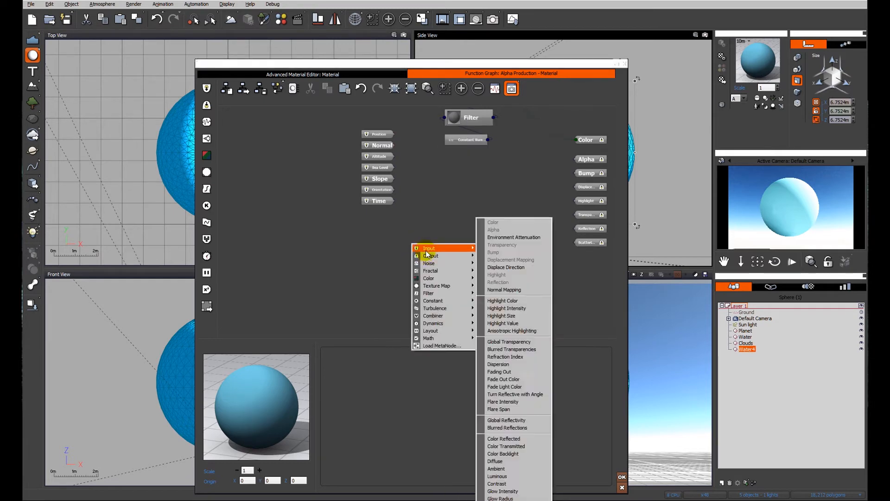
click(490, 231)
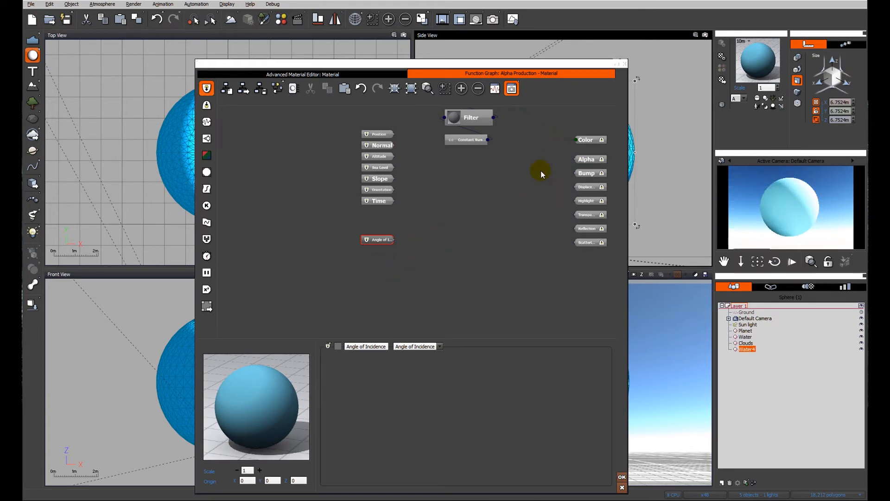
click(457, 258)
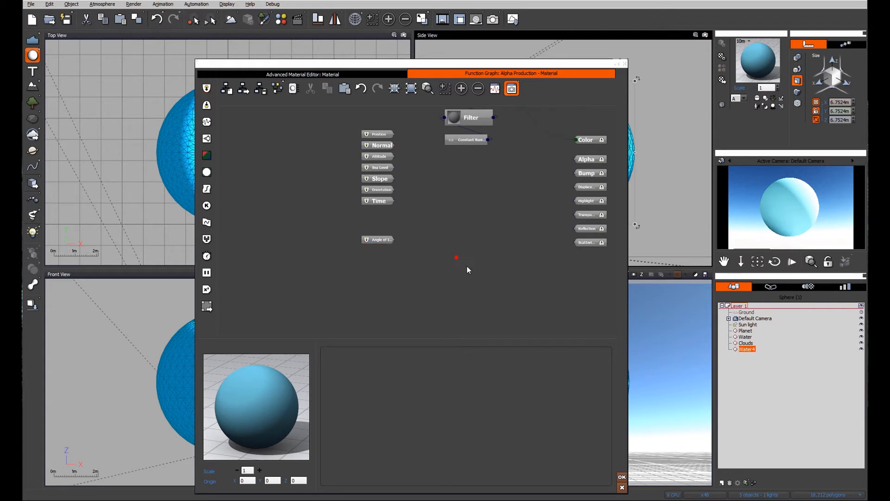
- Add a Filter node and connect it between the Angle of Incidence input and the Alpha output
right_click(473, 202)
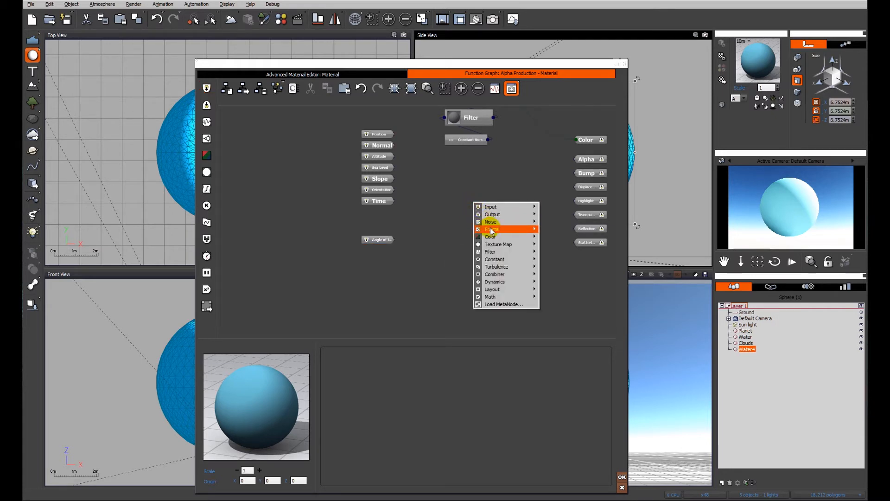
mouse_move(491, 251)
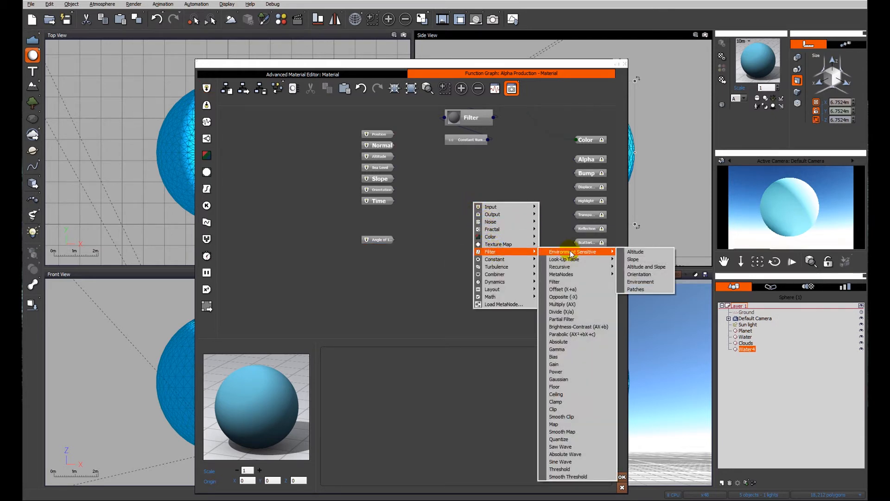
click(560, 280)
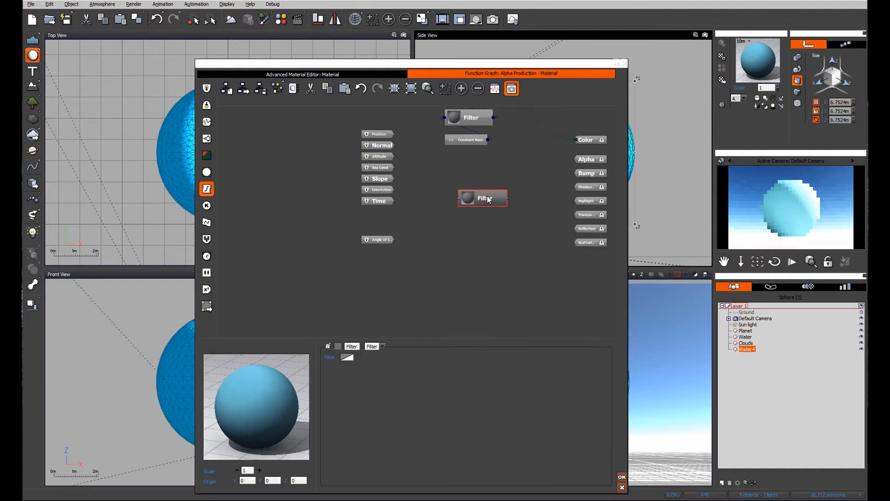
drag(487, 215, 484, 221)
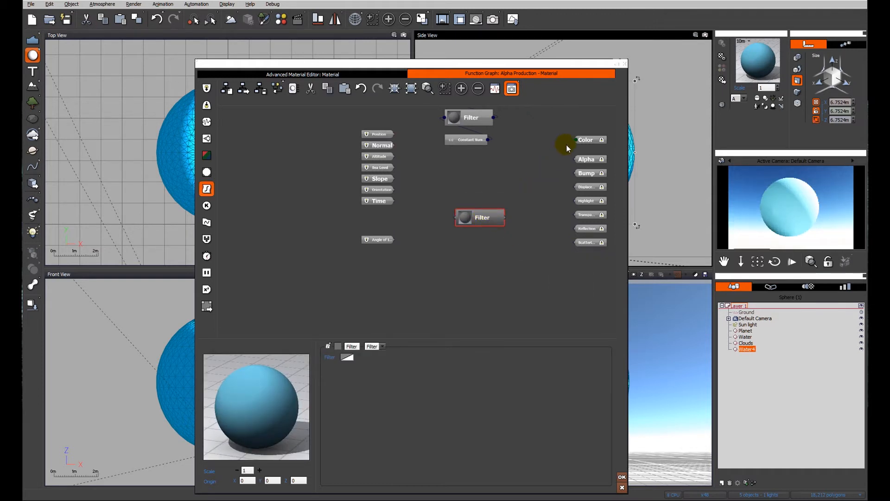
drag(575, 159, 498, 221)
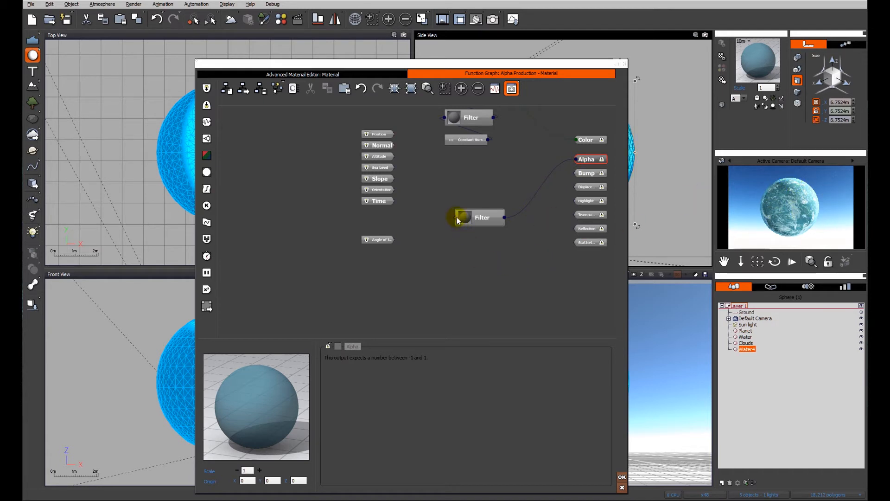
drag(455, 220, 388, 241)
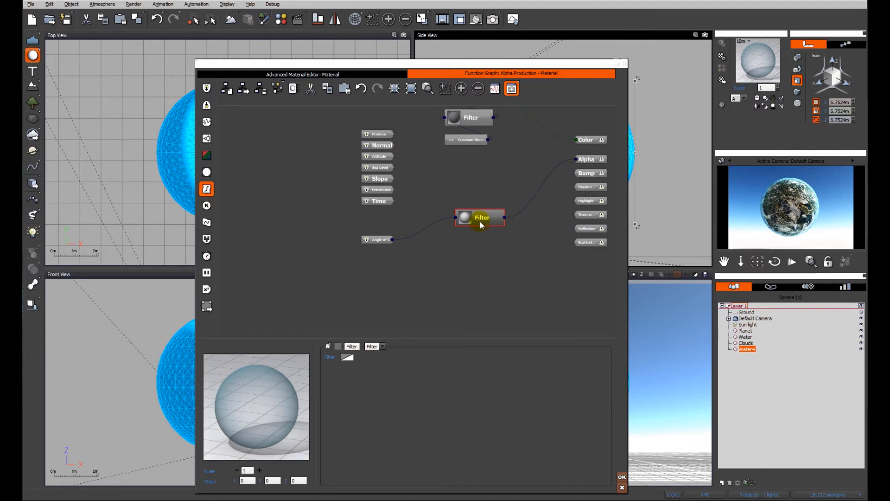
- Reshape the new filter's curve with a low keypoint near X 0 and another at about X 0.57, Y -0.02, and accept it
click(348, 357)
click(392, 364)
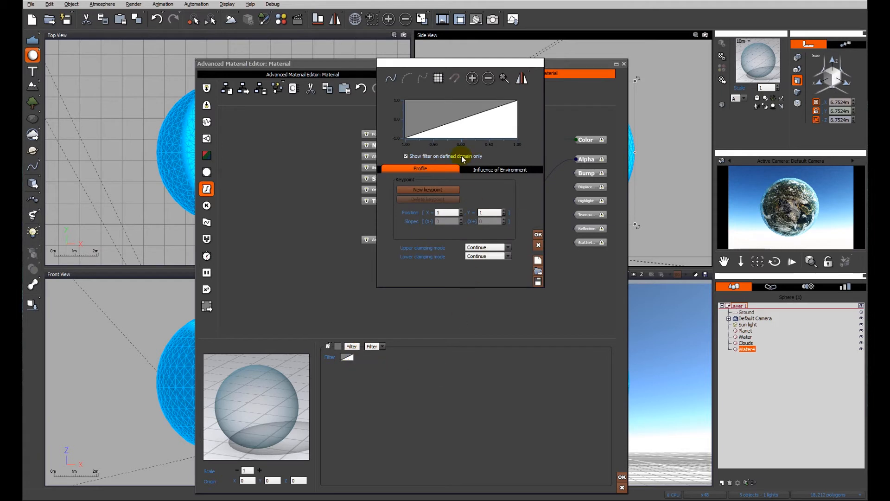
click(445, 124)
drag(446, 125, 478, 104)
click(494, 119)
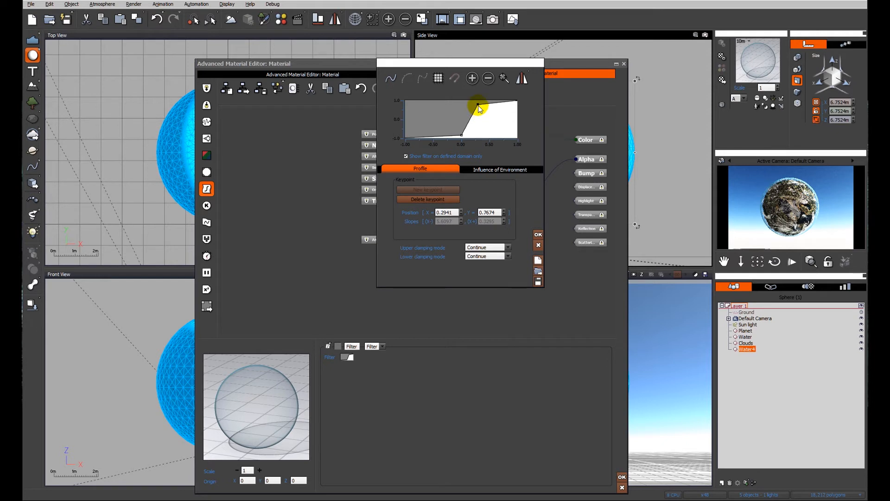
drag(478, 104, 490, 118)
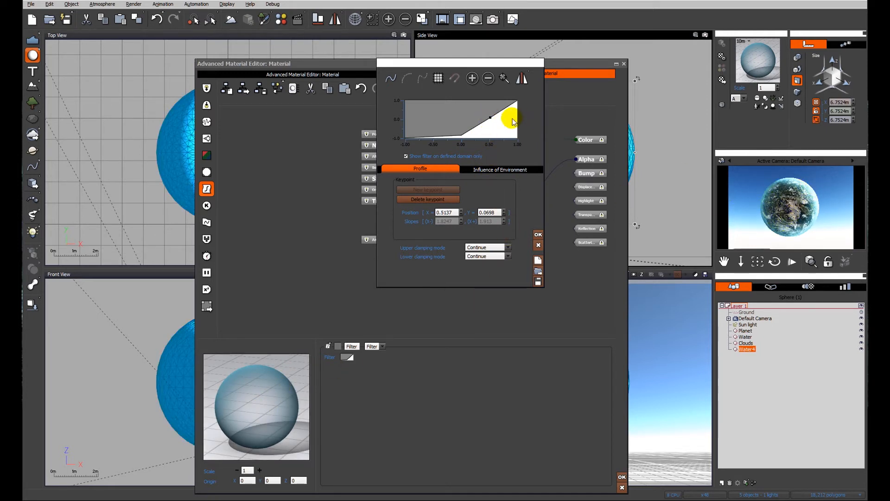
drag(492, 117, 504, 131)
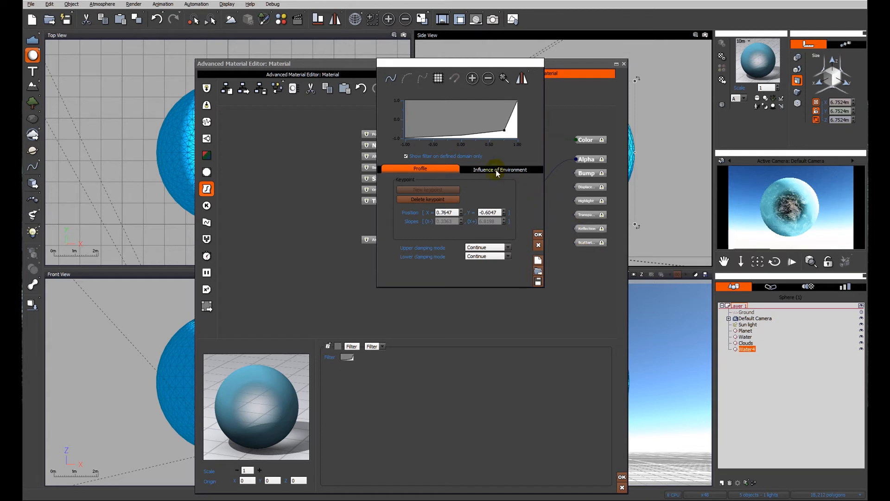
drag(505, 129, 493, 119)
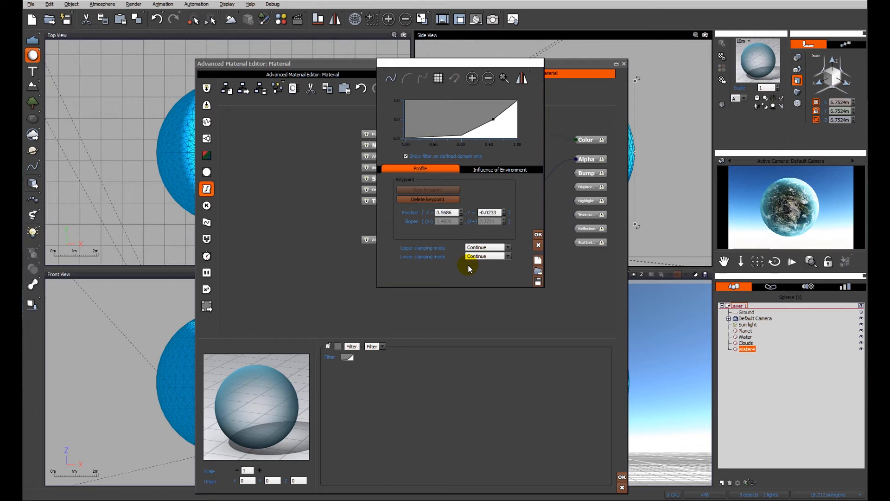
click(537, 235)
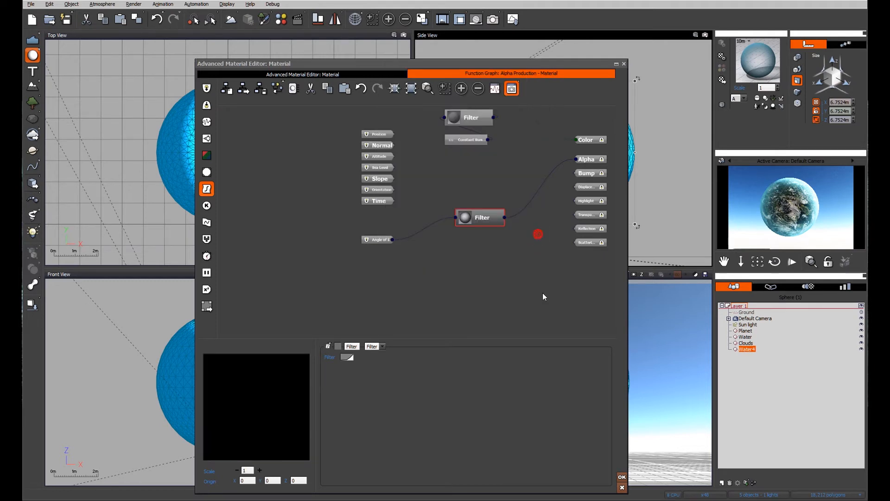
- Make the material glowing with a glow radius of 4% and accept the material
click(317, 74)
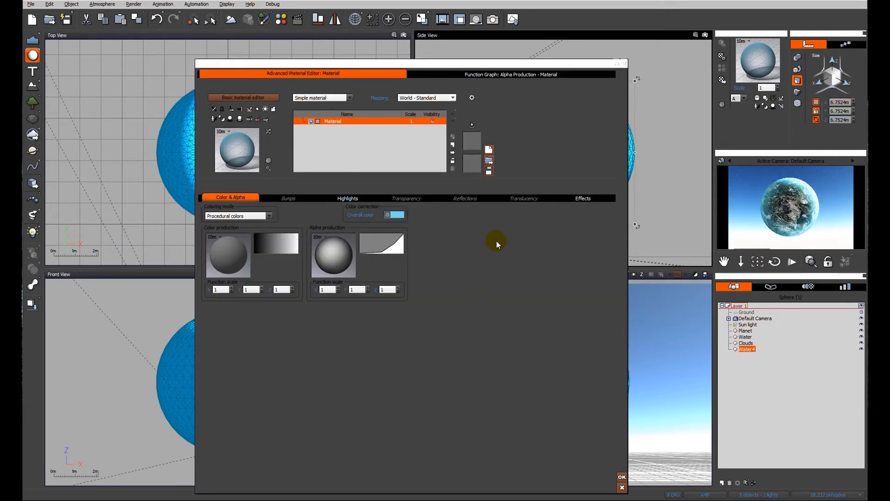
click(566, 198)
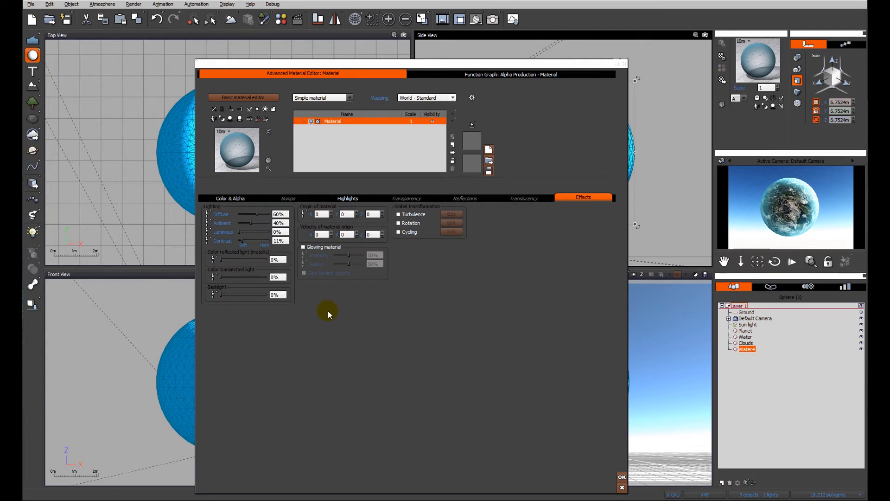
click(305, 246)
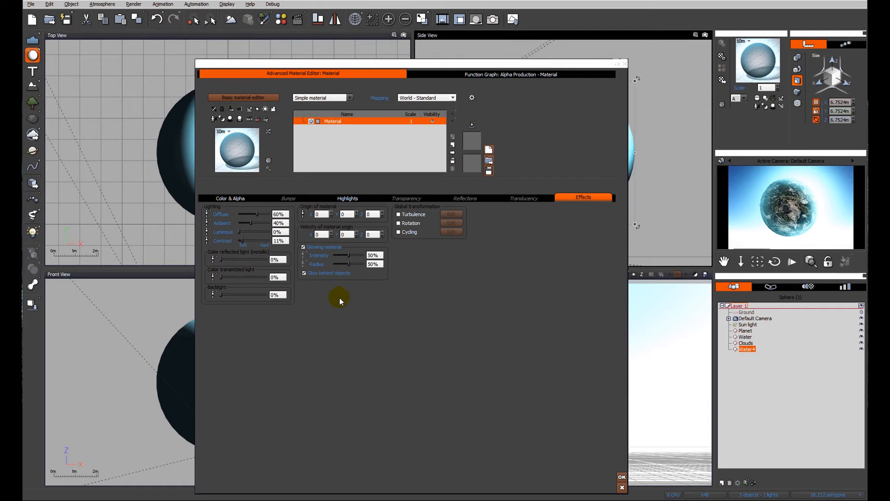
drag(348, 266, 342, 267)
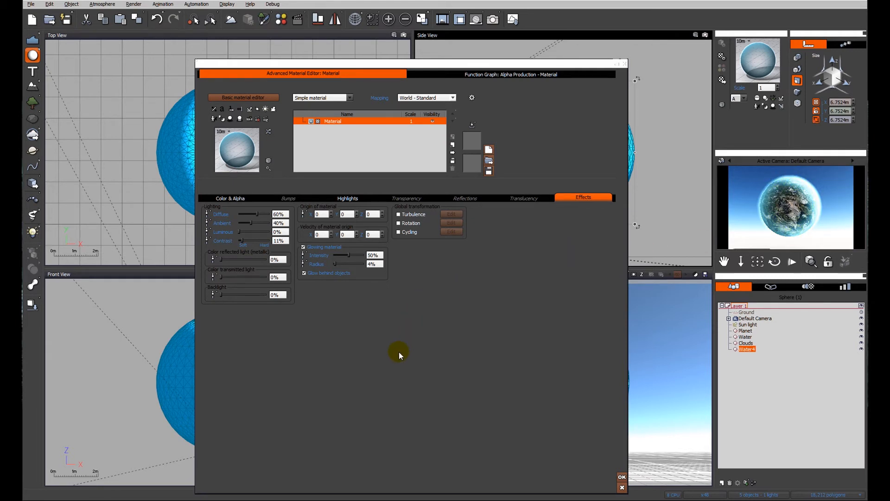
click(622, 477)
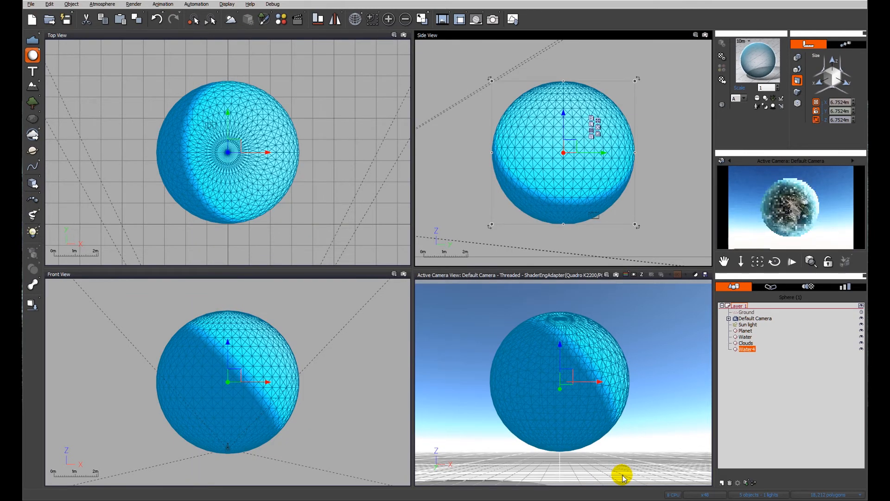
- Switch the atmosphere model to Volumetric and reduce the haze density to 0
click(231, 19)
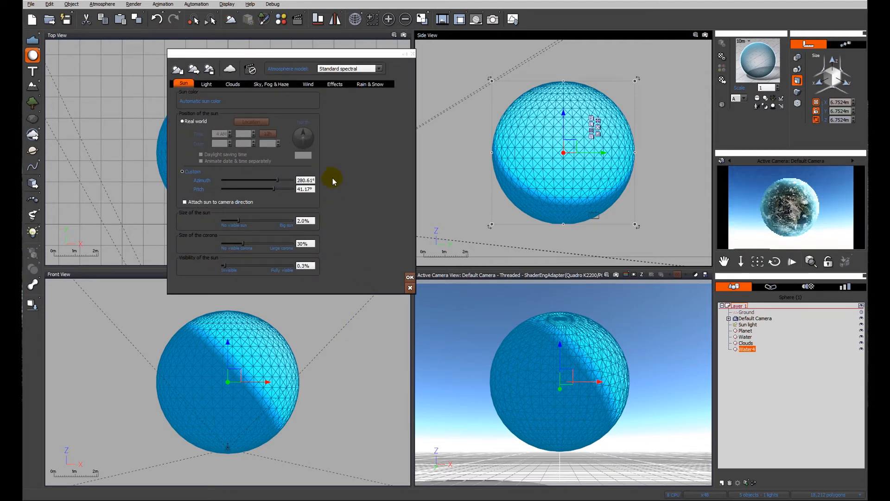
click(379, 69)
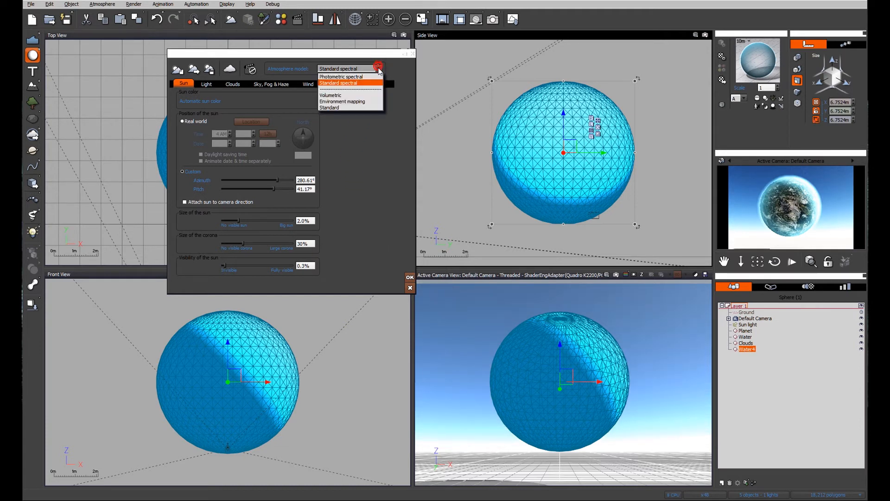
click(340, 95)
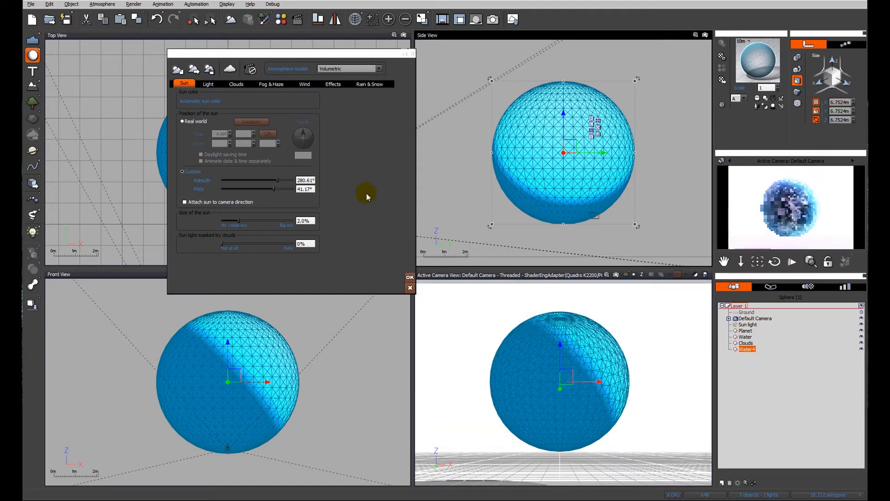
click(275, 84)
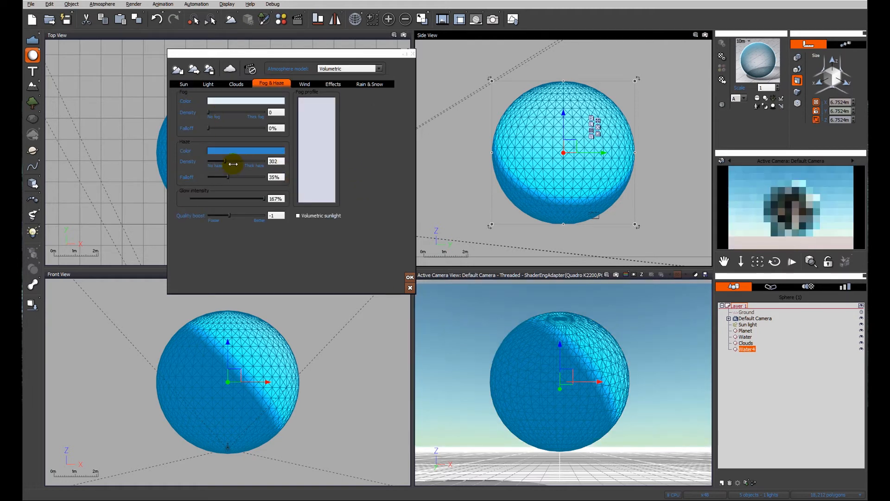
drag(233, 163, 197, 163)
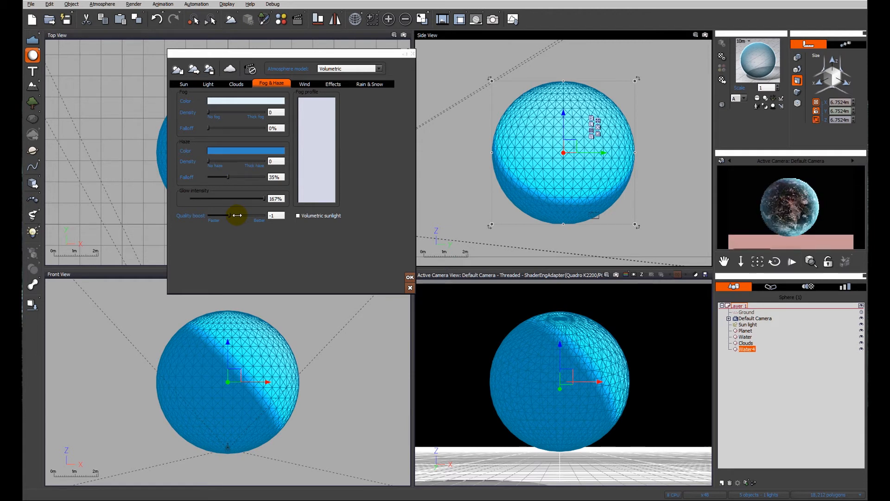
- Set the overall skylight color to a pale peach of RGB 255, 234, 217 and accept the atmosphere settings
click(213, 86)
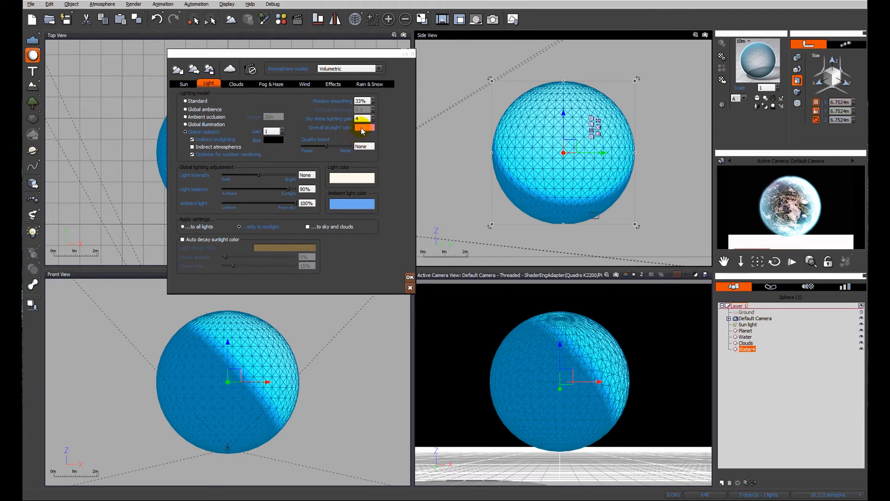
click(363, 132)
click(384, 147)
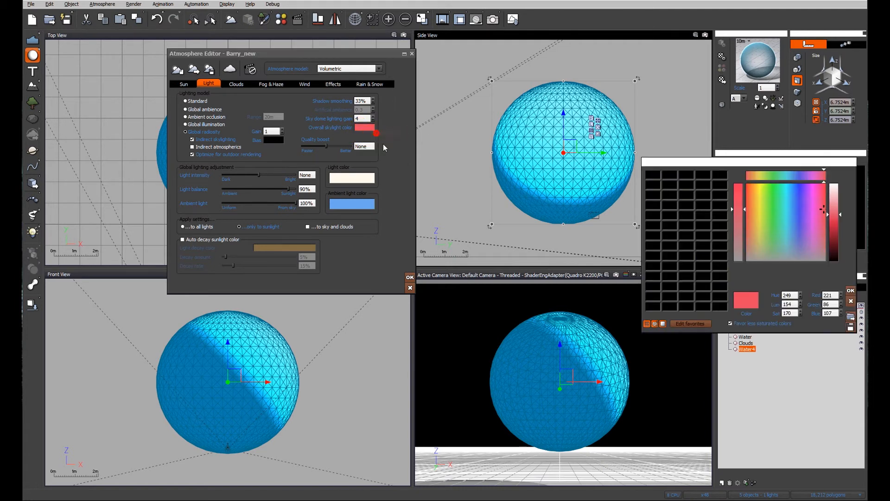
click(752, 185)
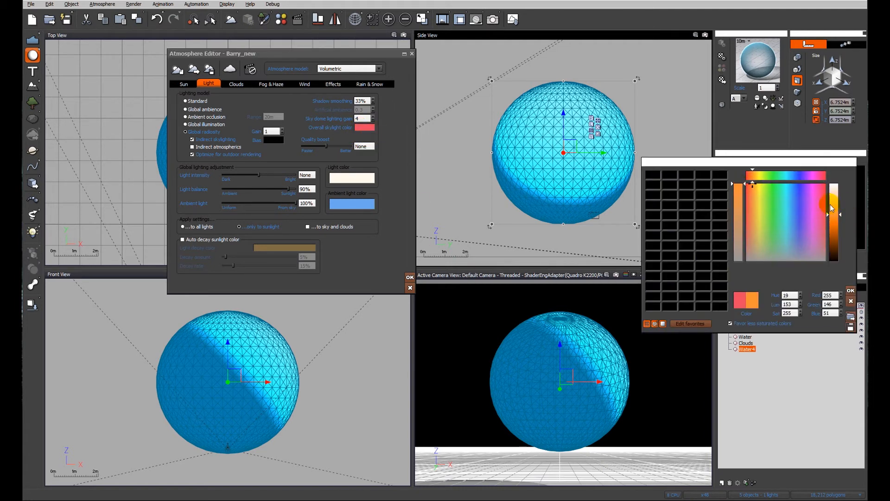
click(837, 190)
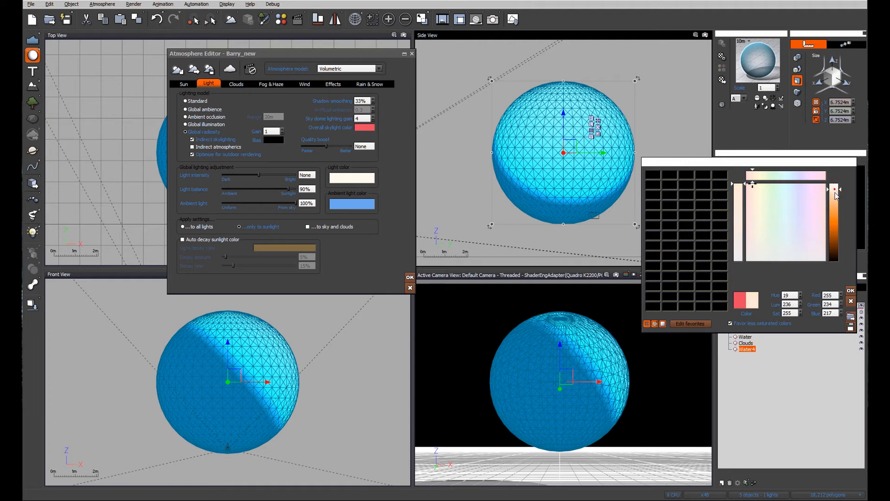
click(851, 290)
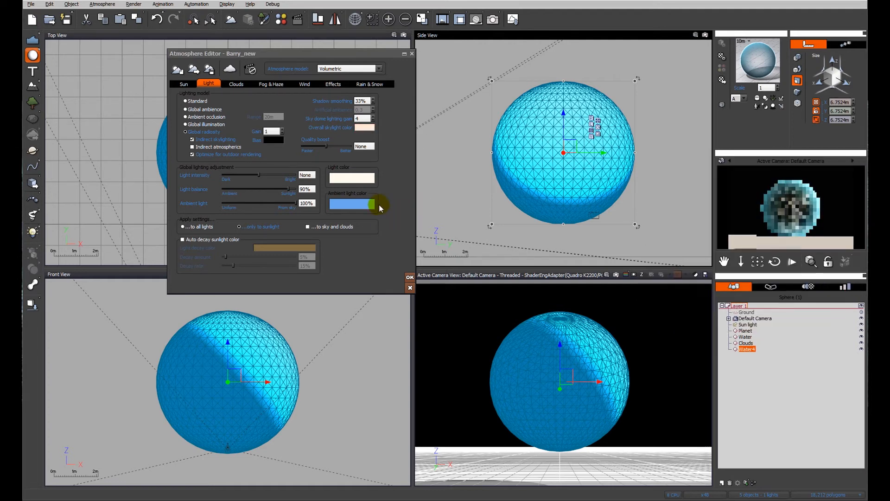
click(410, 278)
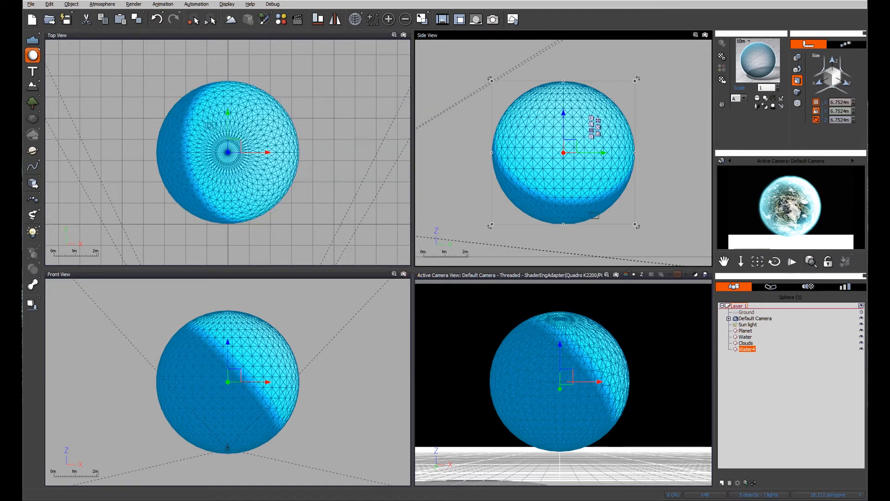
- Delete the Ground plane from the scene
click(751, 313)
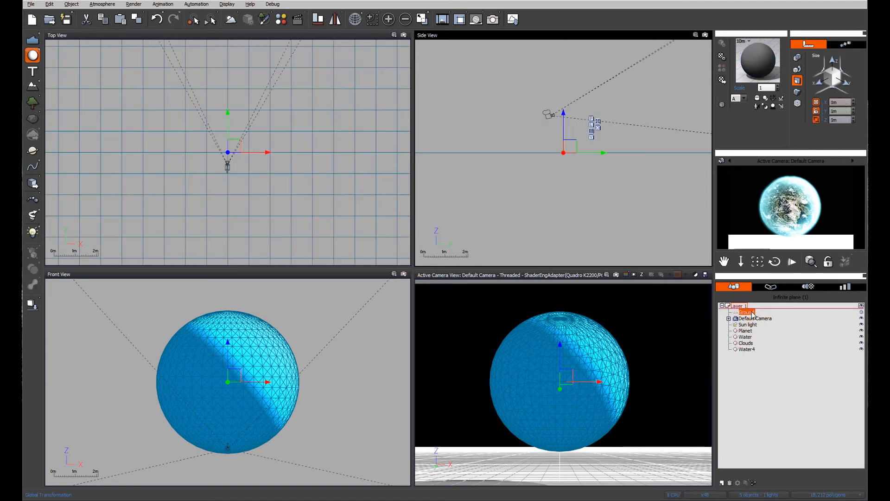
click(752, 313)
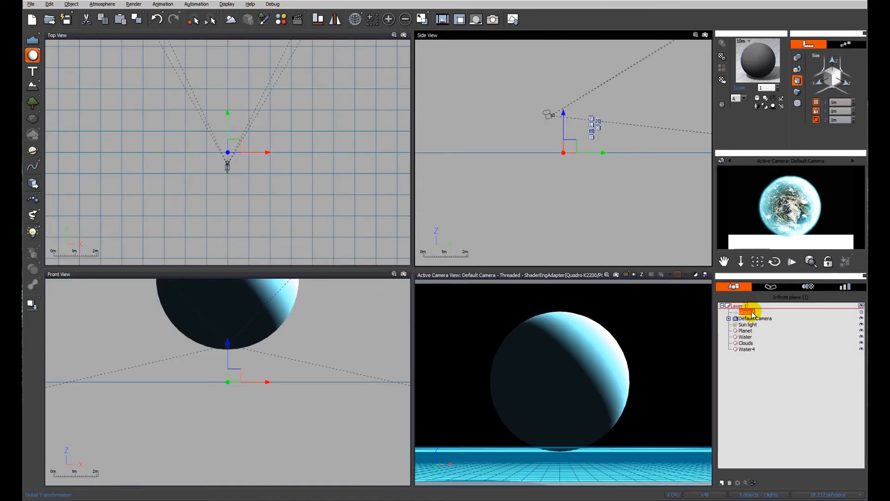
key(Delete)
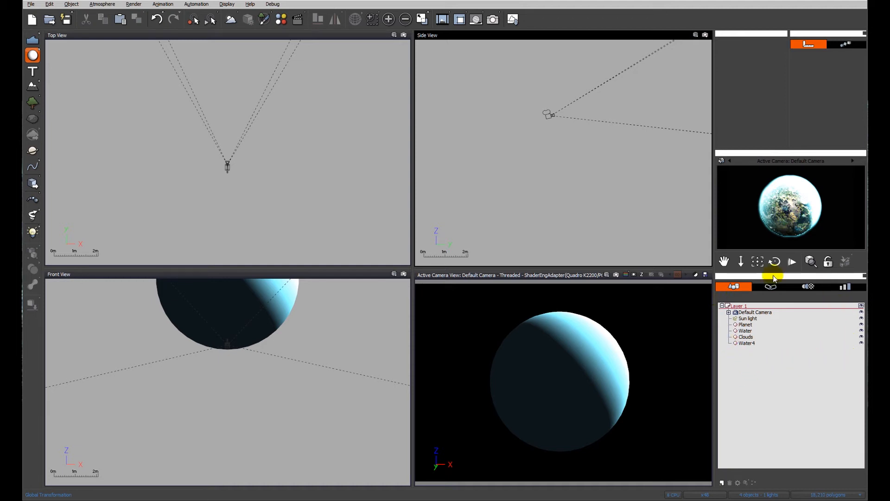
- Turn off auto-exposure in the camera's film settings and accept the change
click(695, 275)
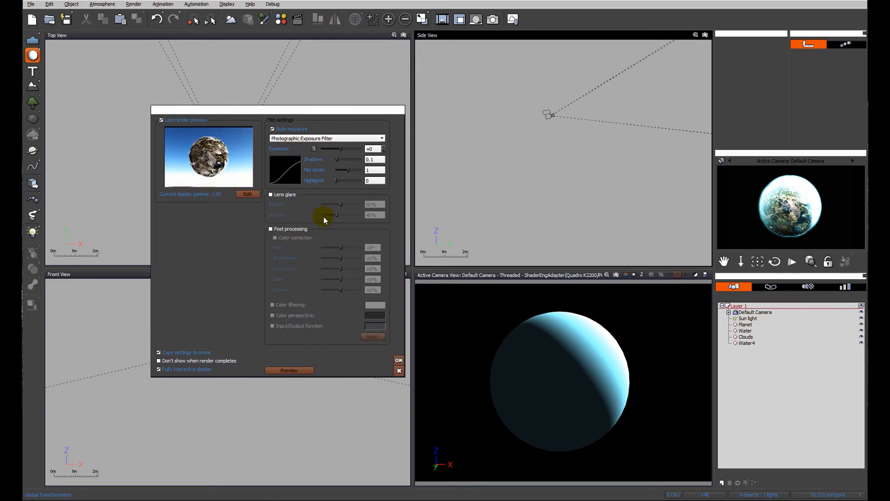
click(275, 130)
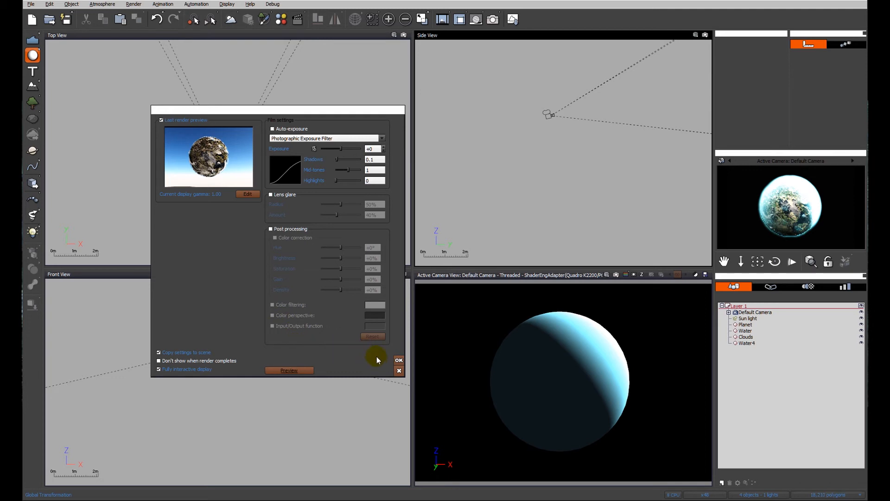
click(398, 359)
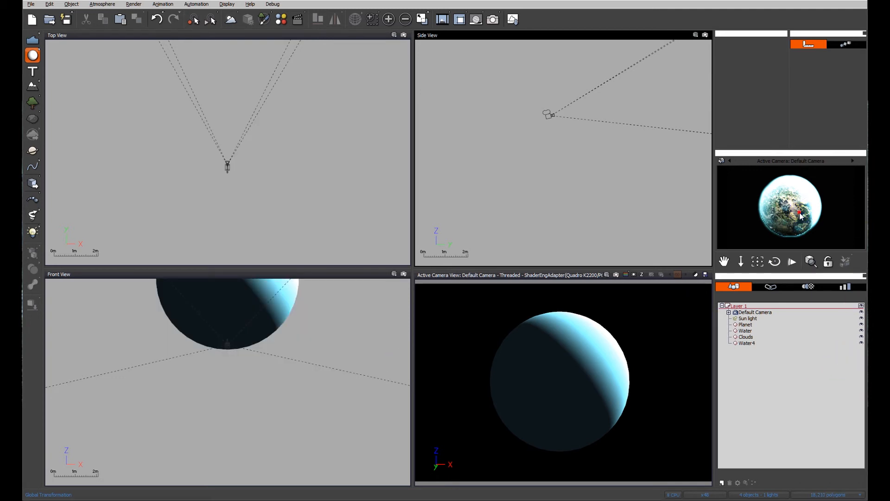
click(794, 376)
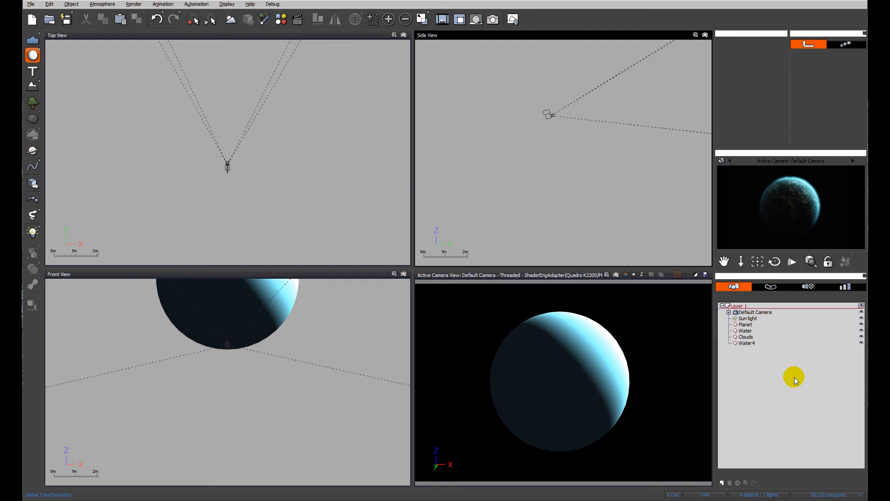
- Add colored stars without lens flares, set the number of stars to 100%, and render the active camera view
click(230, 19)
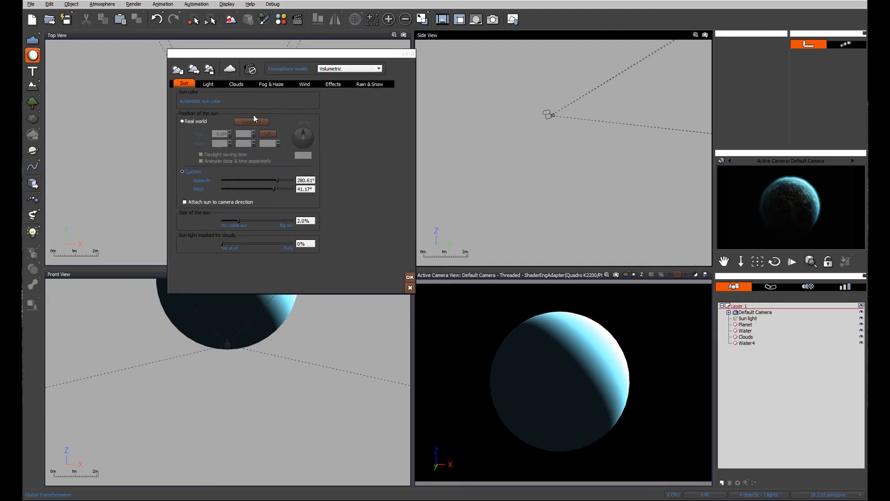
click(332, 84)
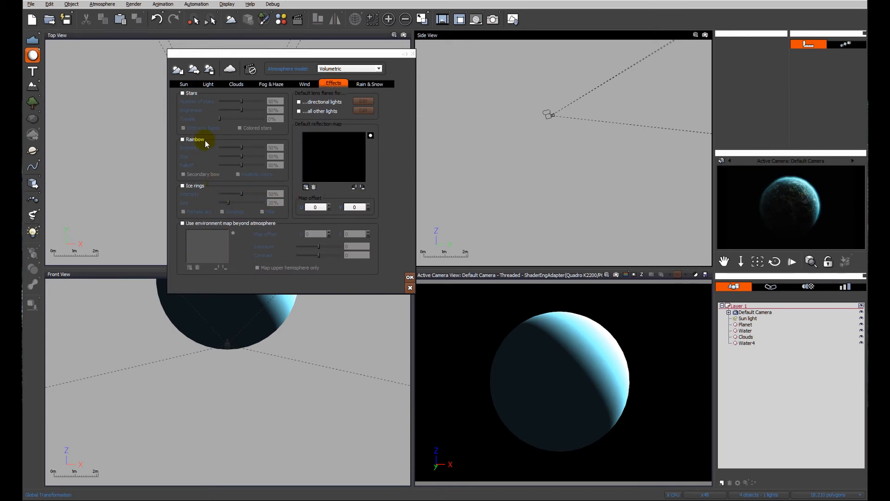
click(182, 93)
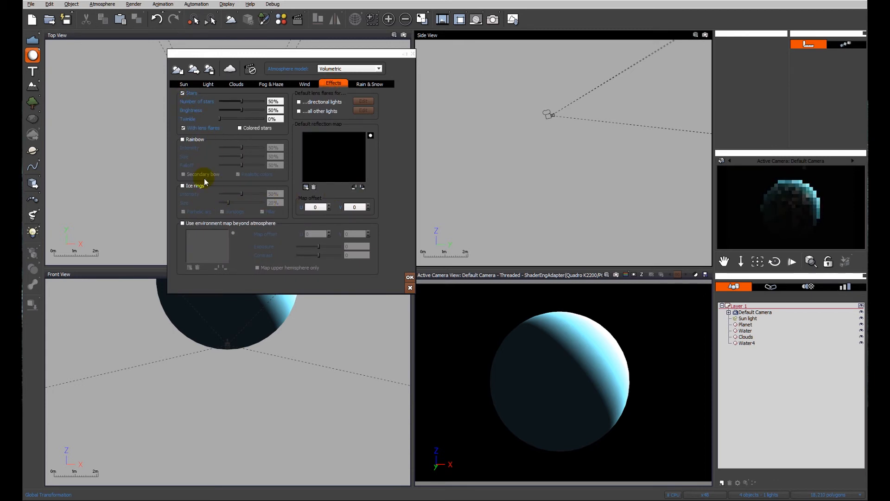
click(184, 129)
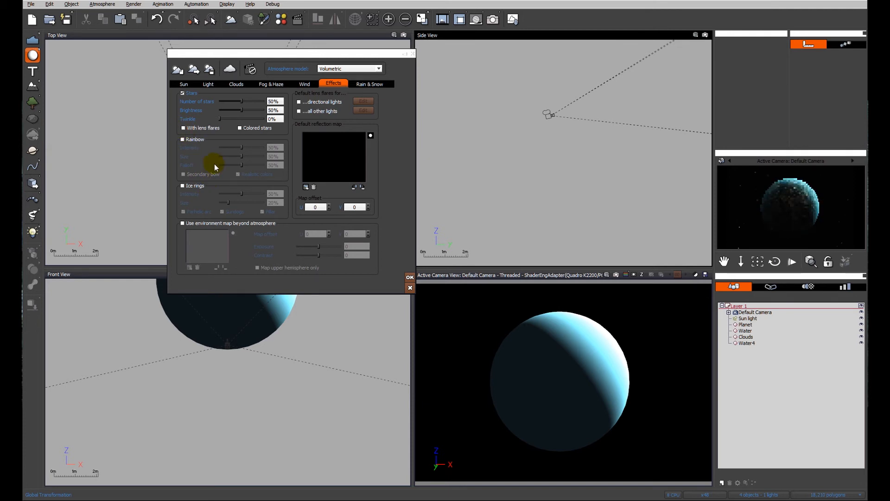
click(239, 128)
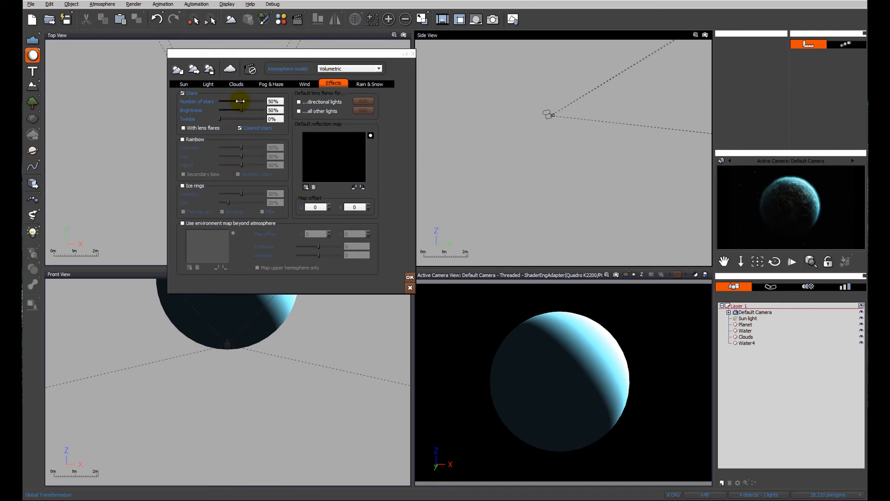
drag(242, 100, 272, 101)
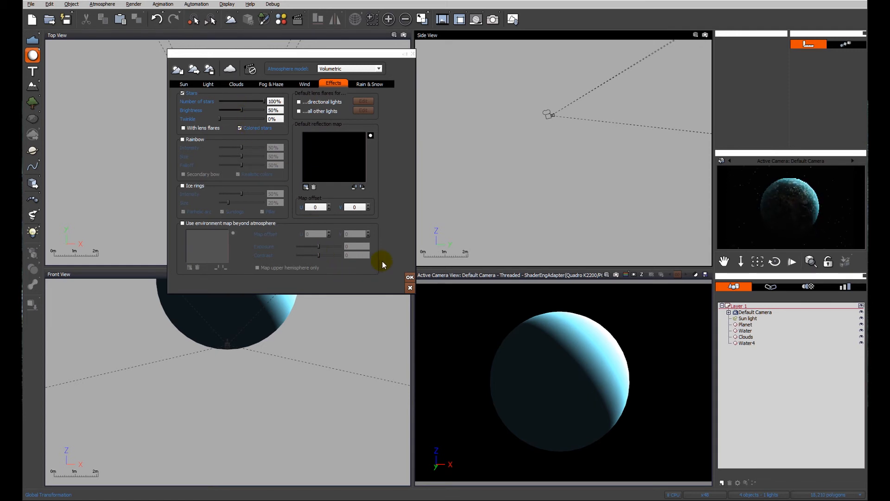
click(410, 277)
click(492, 21)
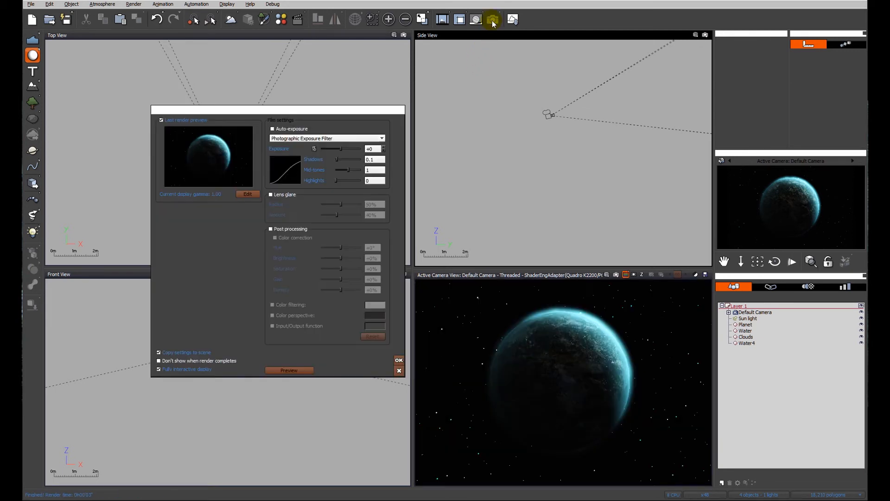
click(398, 369)
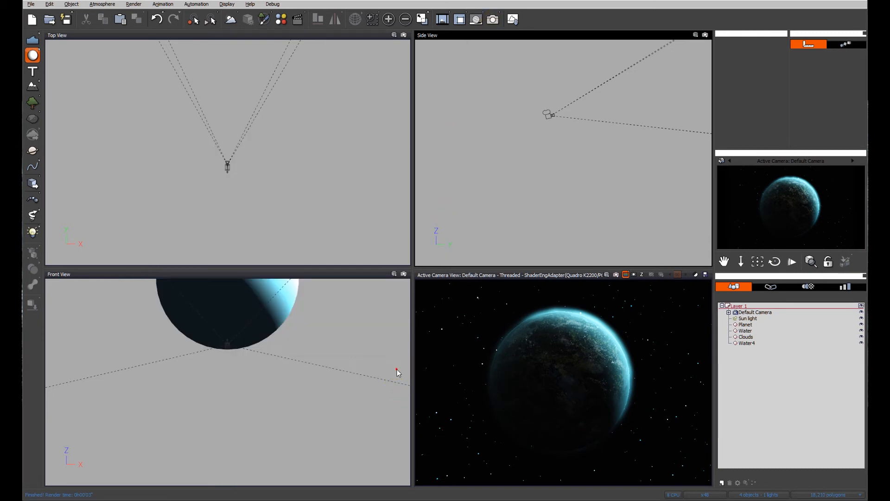
- Move the sun light to about X 4.62 km, Y -3.2 km, Z 4.916 km so it lights more of the planet's front
click(748, 318)
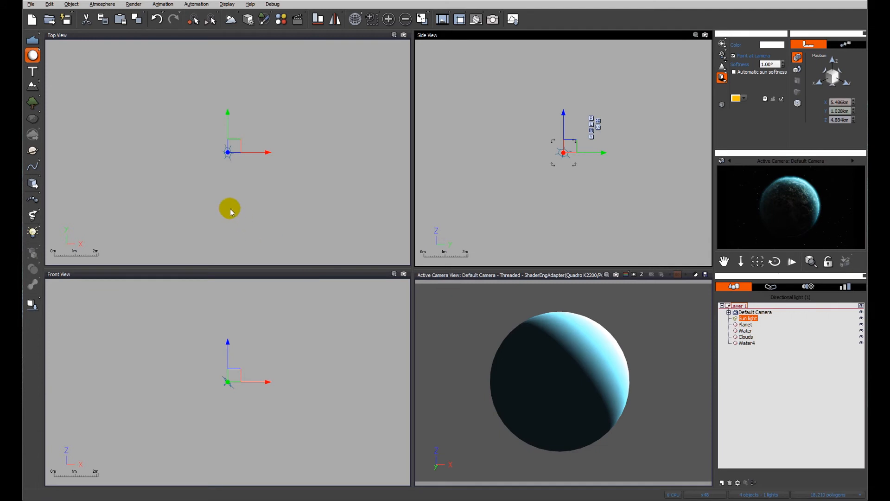
scroll(272, 172, down, 10)
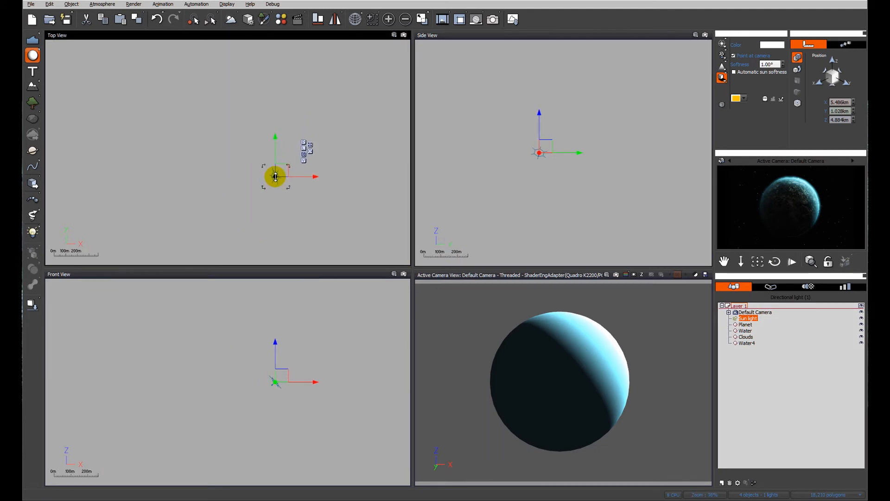
scroll(275, 177, down, 10)
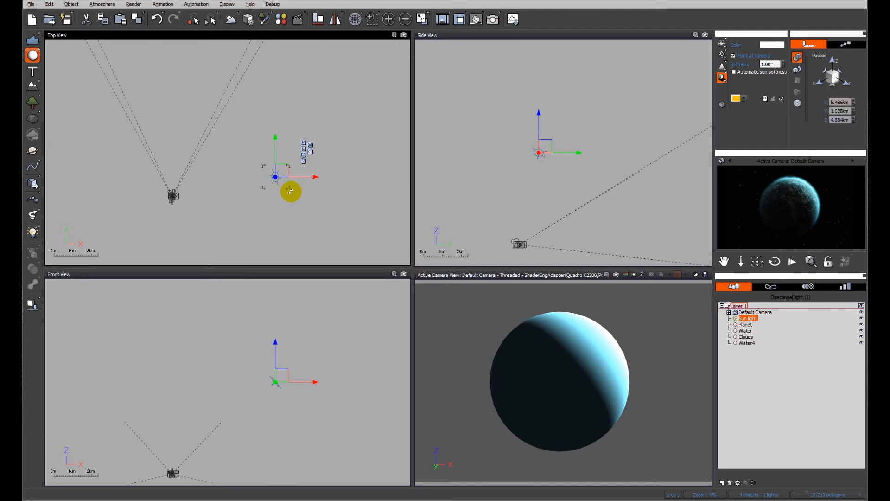
drag(290, 191, 276, 201)
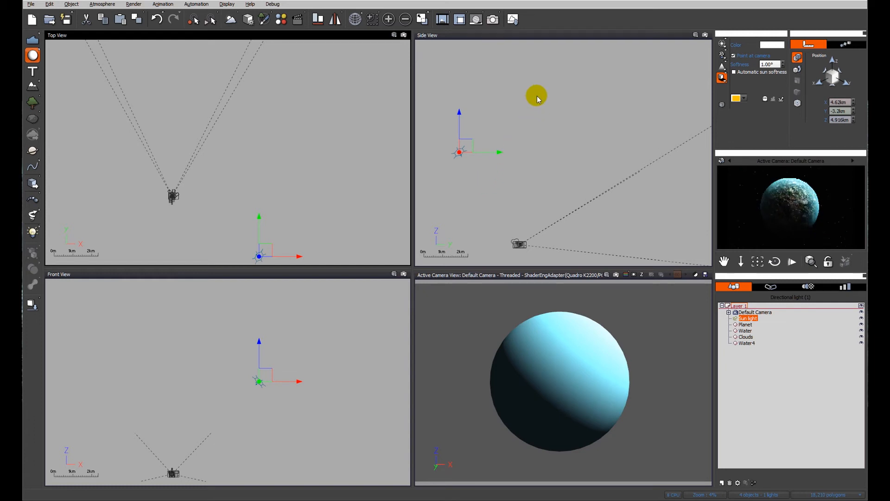
- Render the active camera view again and enable lens glare in the post-render options
click(494, 21)
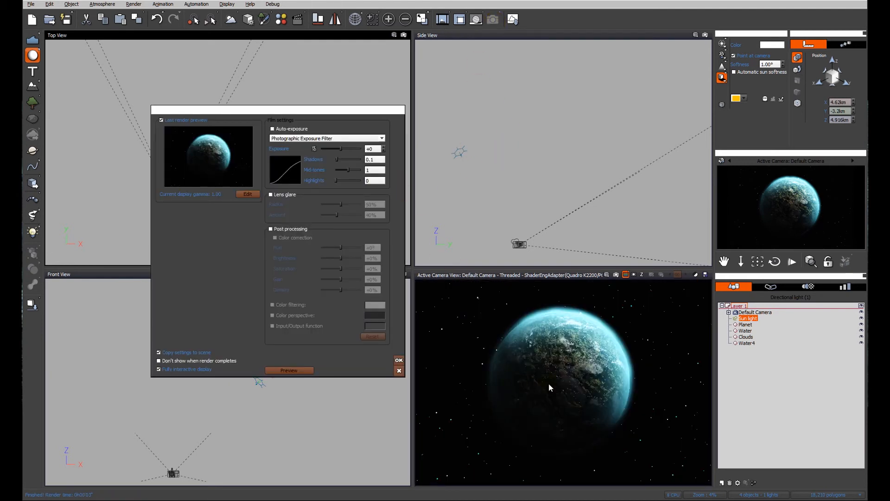
click(528, 331)
drag(527, 317, 583, 311)
click(271, 194)
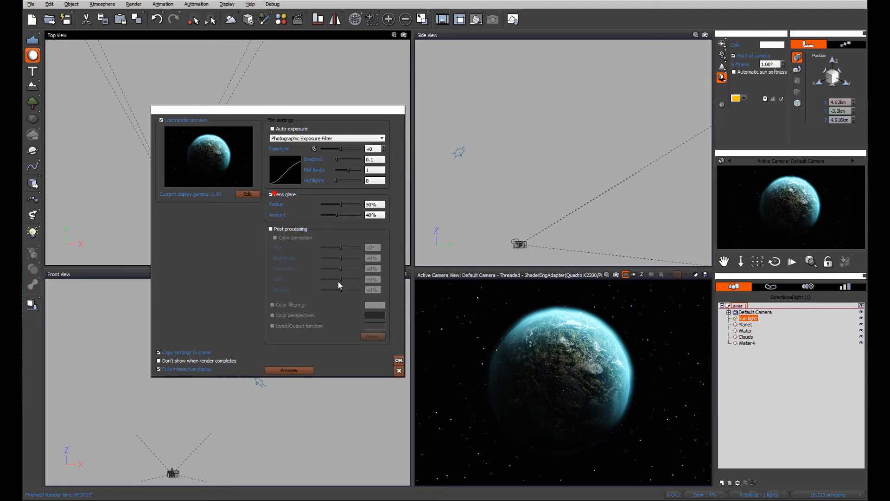
click(398, 359)
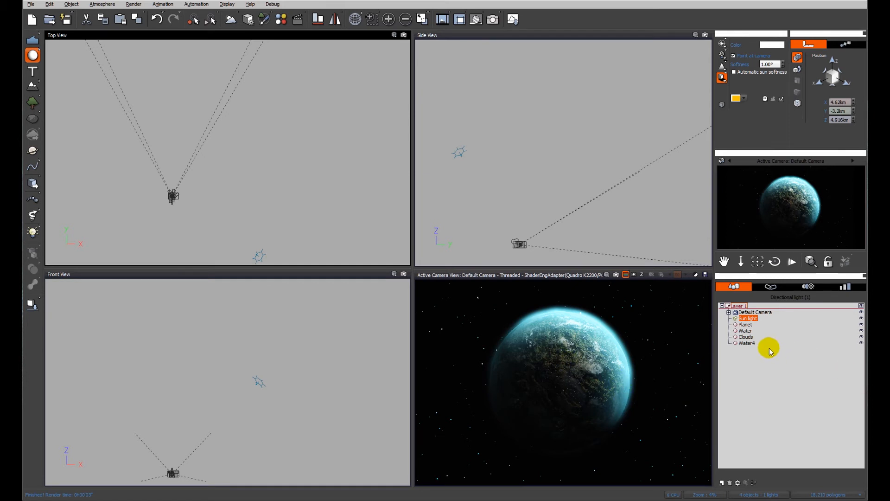
- Rename the Water4 sphere to Haze
click(747, 343)
click(747, 343)
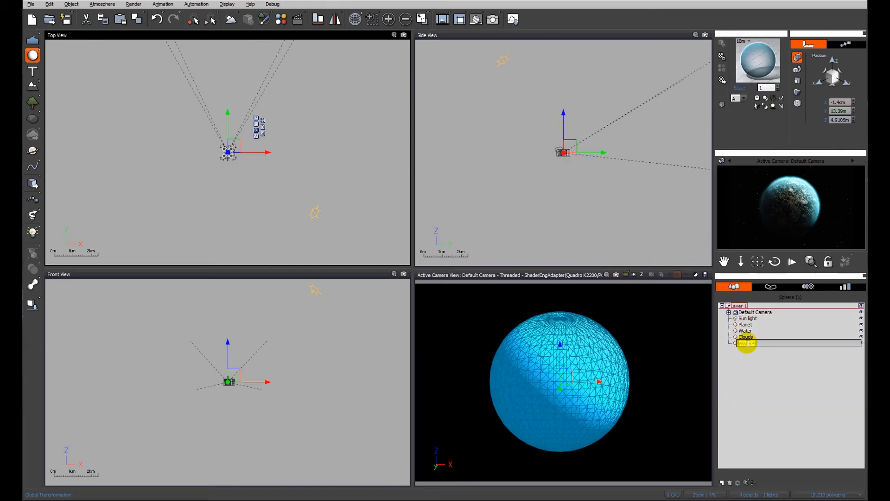
text(Haze)
key(Return)
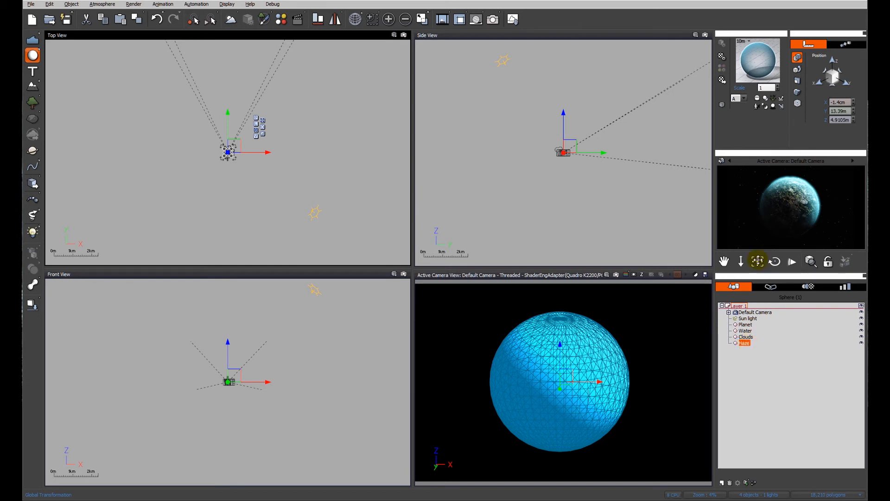
- Set the Haze material's overall color to a pale, less saturated blue: hue 134, luminosity 202, saturation 96
right_click(754, 75)
click(778, 80)
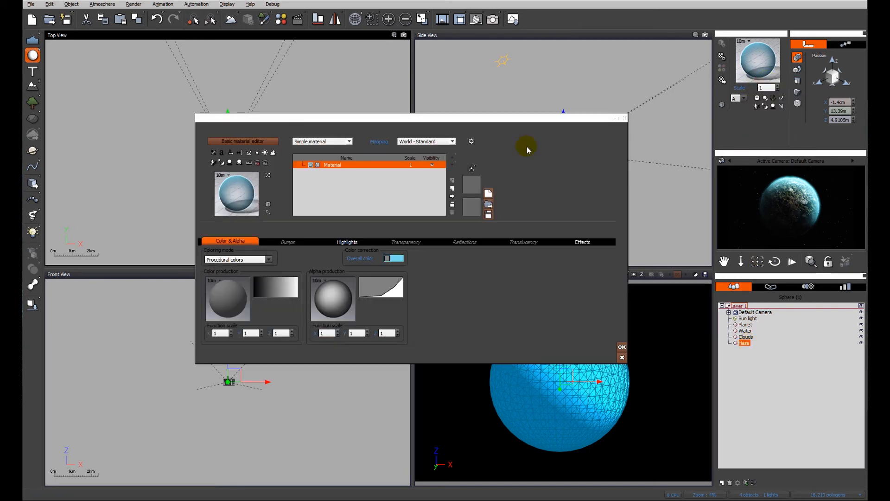
click(405, 262)
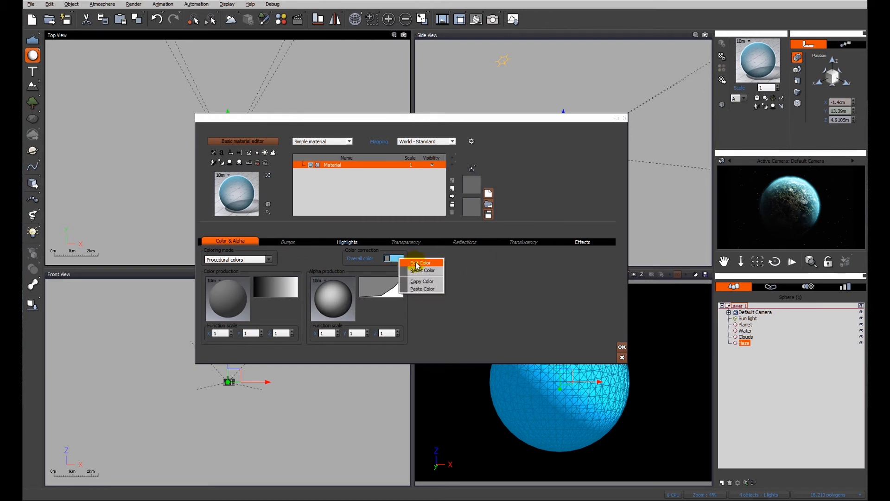
click(415, 263)
drag(789, 241, 789, 232)
click(833, 208)
drag(833, 212, 833, 199)
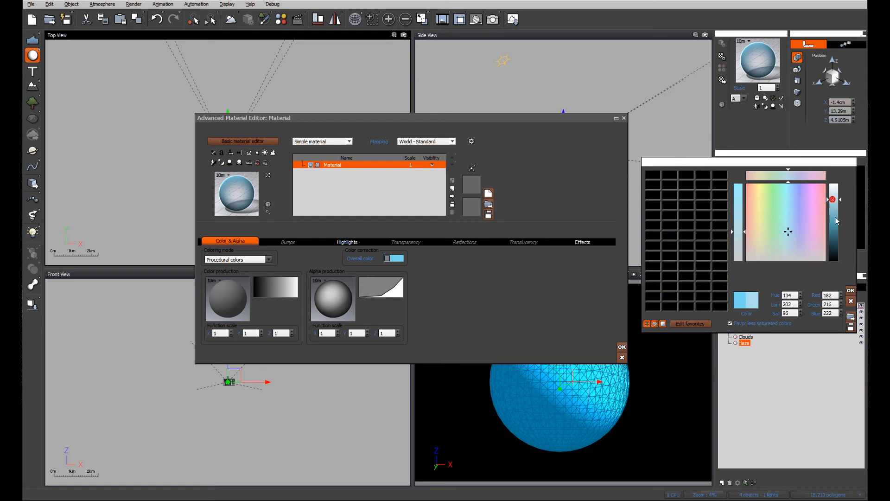
click(850, 291)
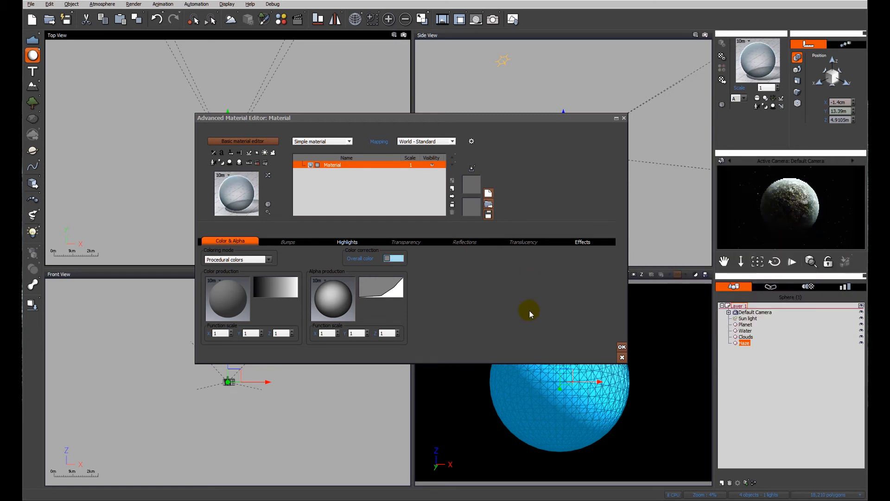
- Darken the Haze material's overall color to a medium muted blue and accept the material changes
right_click(393, 258)
click(422, 263)
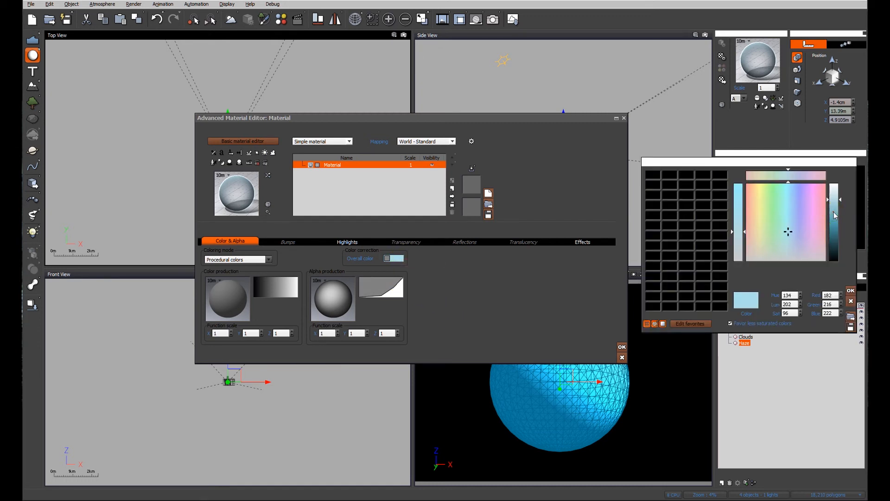
drag(833, 200, 833, 212)
click(850, 292)
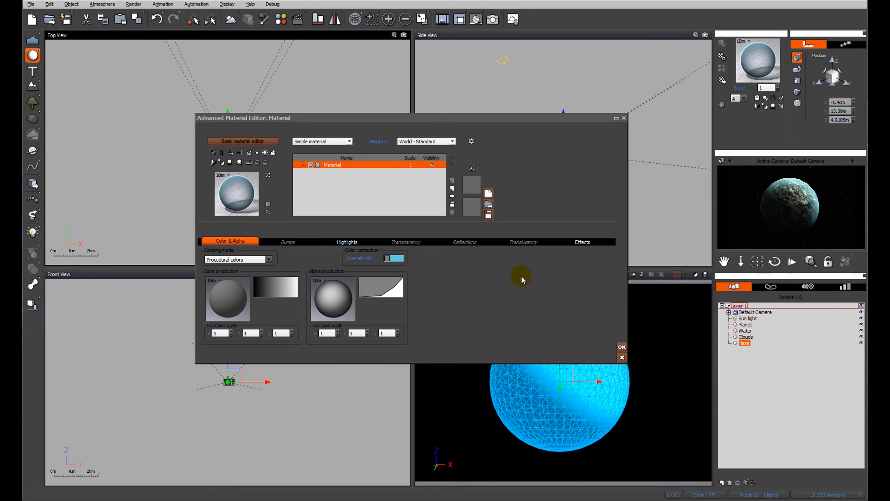
click(617, 348)
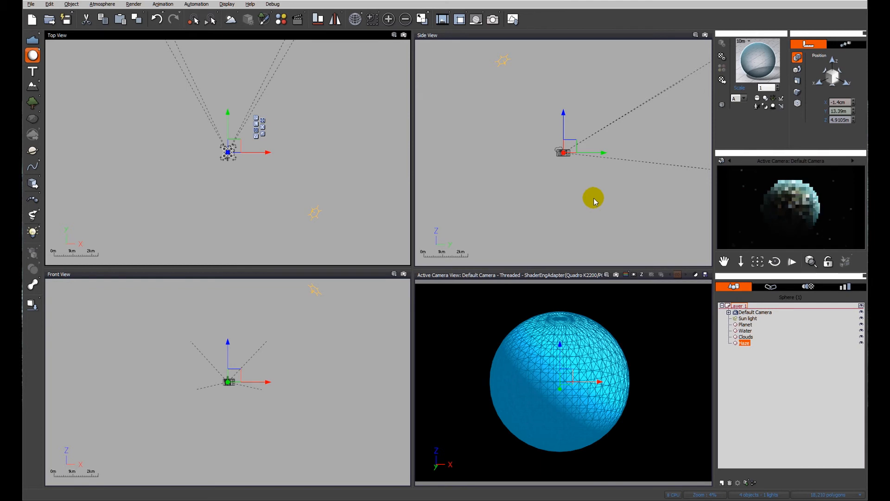
- Render the active camera view and accept the post-render options with lens glare enabled
click(492, 19)
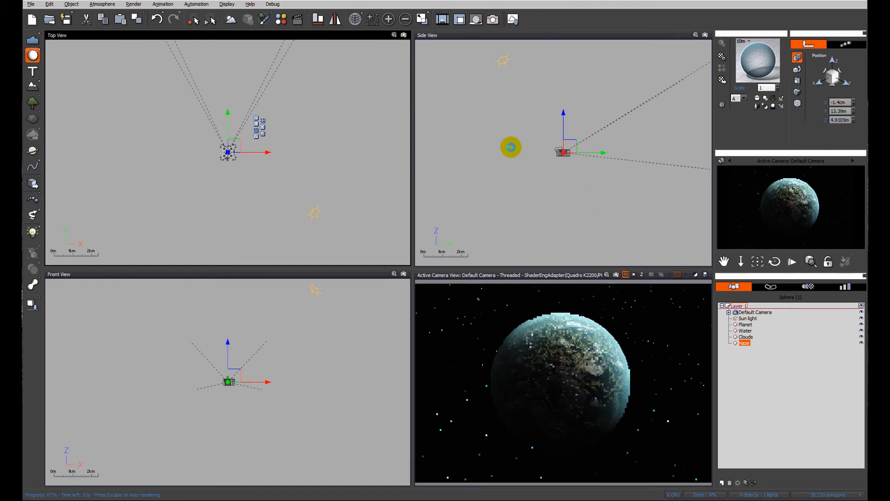
click(511, 147)
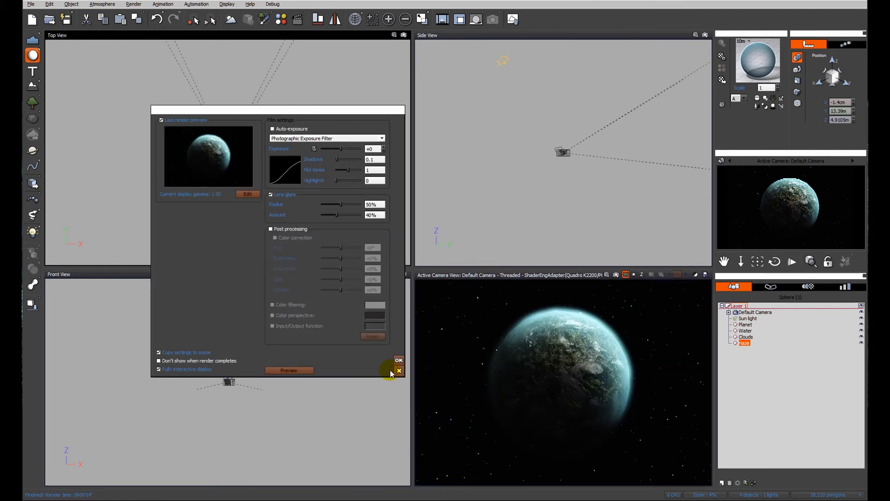
click(399, 361)
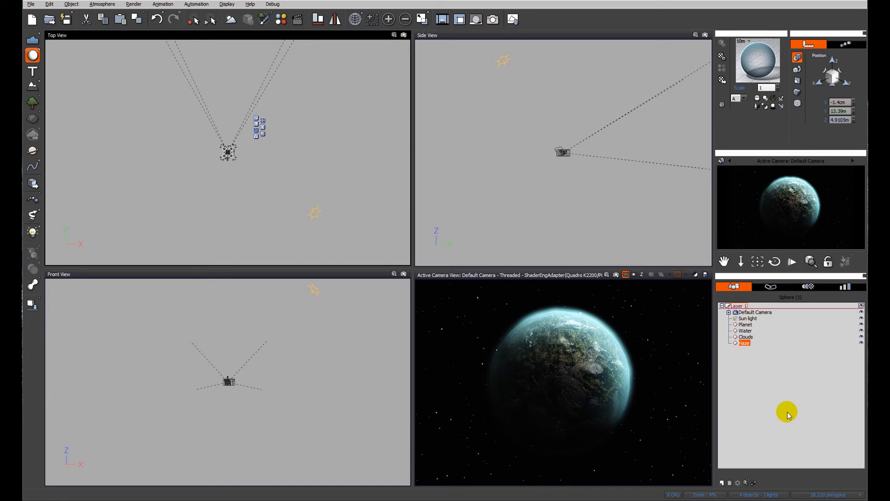
- Enable a backdrop for the Default Camera and load the purple-blue nebula picture from the recent bitmaps
click(751, 312)
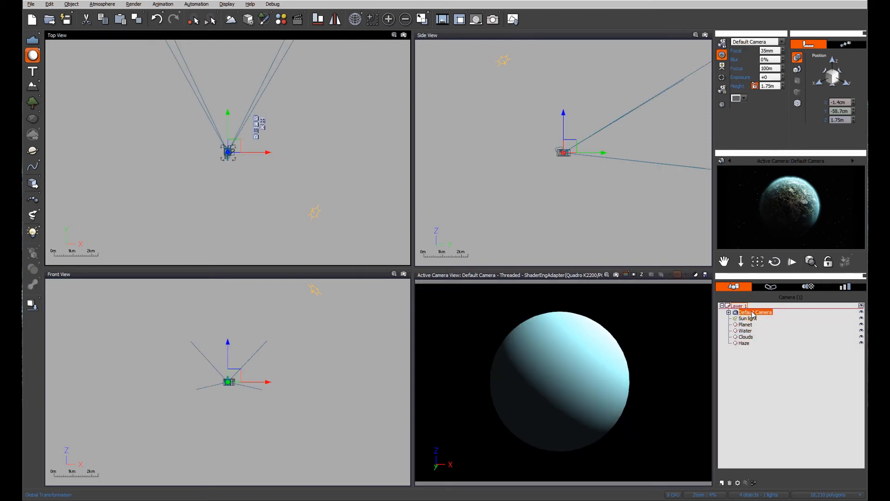
double_click(753, 313)
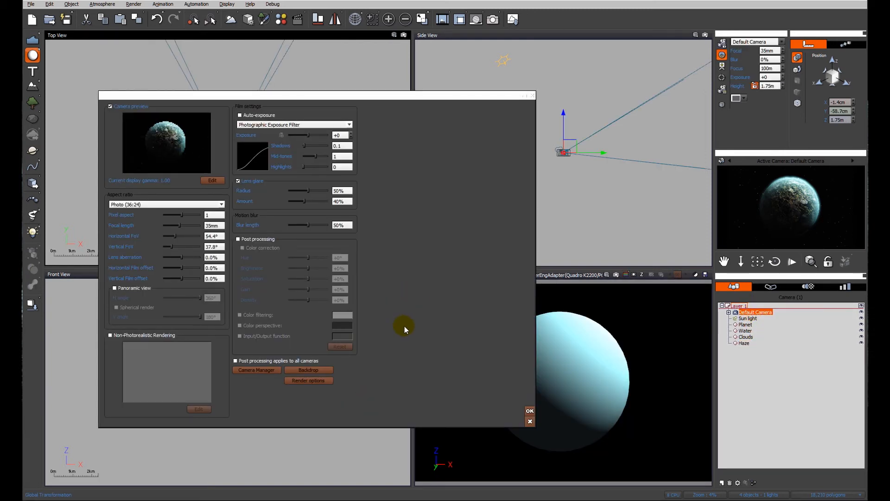
click(313, 369)
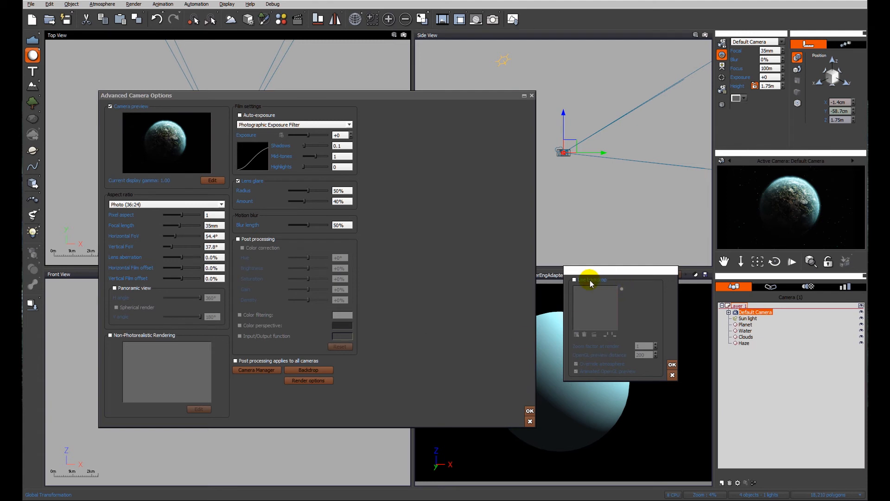
click(574, 280)
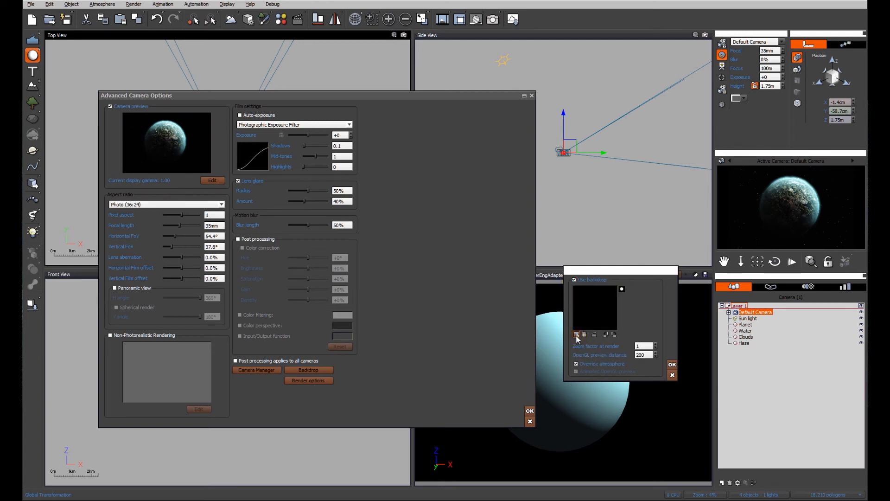
click(576, 334)
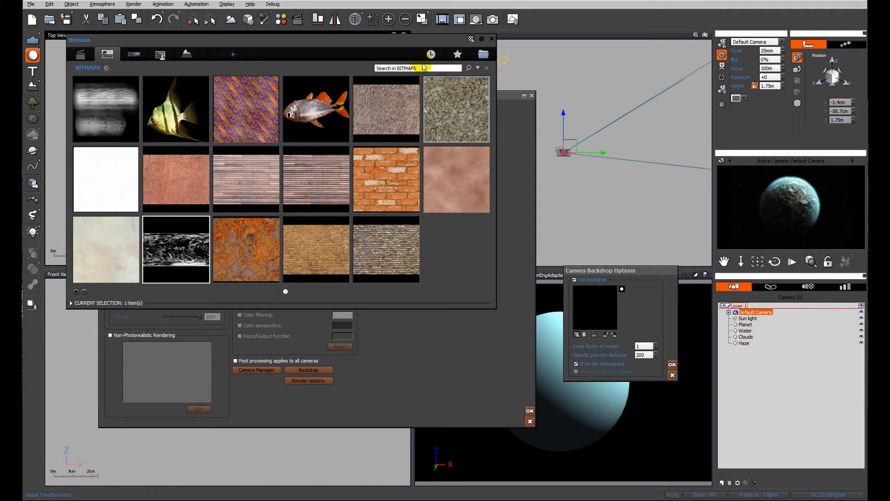
click(431, 53)
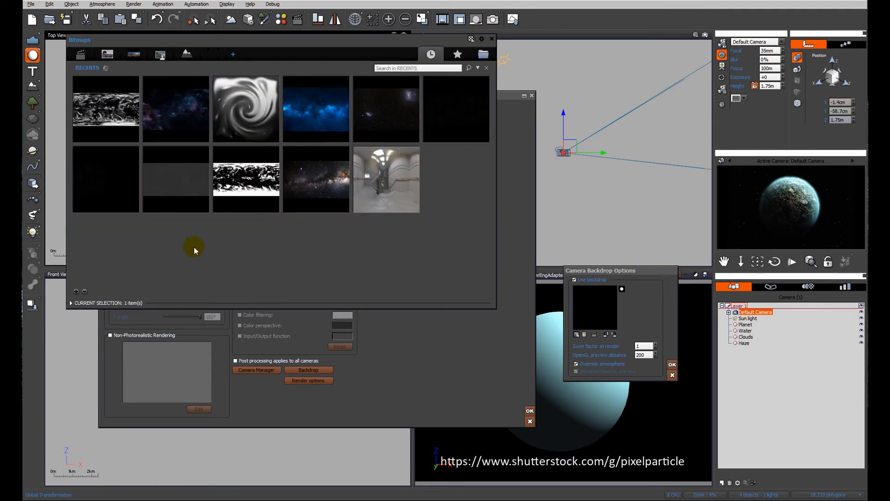
mouse_move(304, 113)
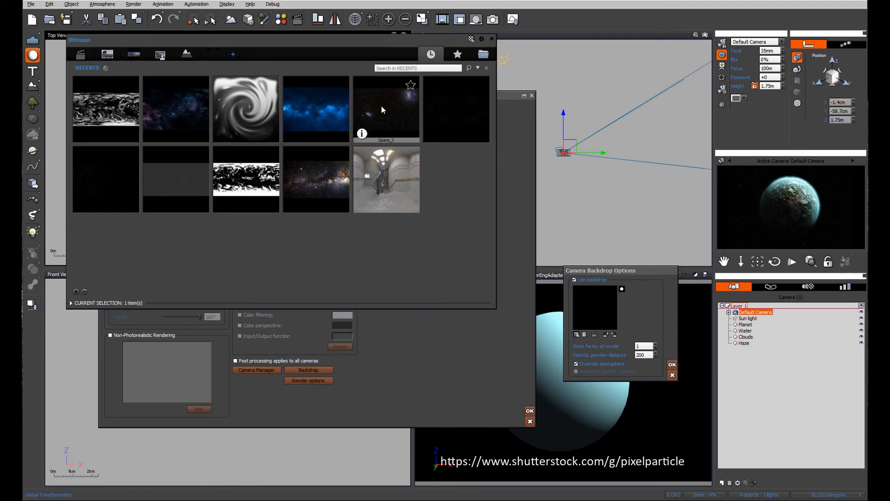
double_click(189, 114)
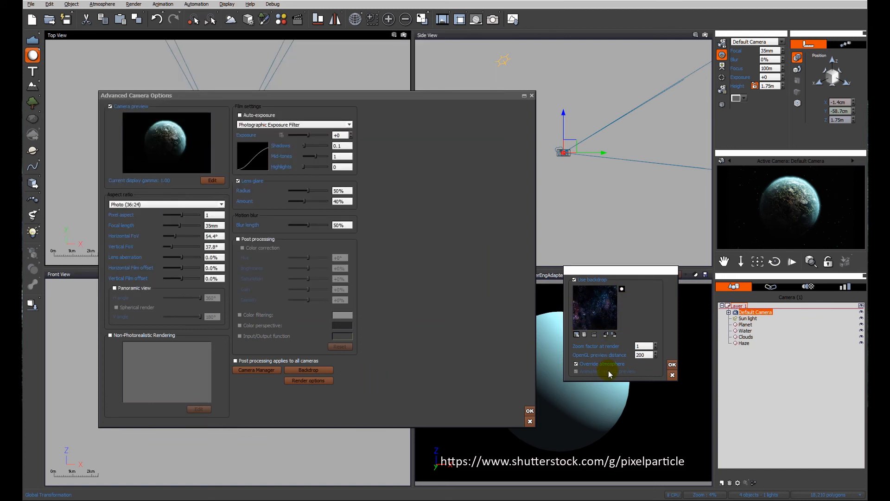
- Turn off Override atmosphere for the backdrop and accept the backdrop and camera options
click(584, 366)
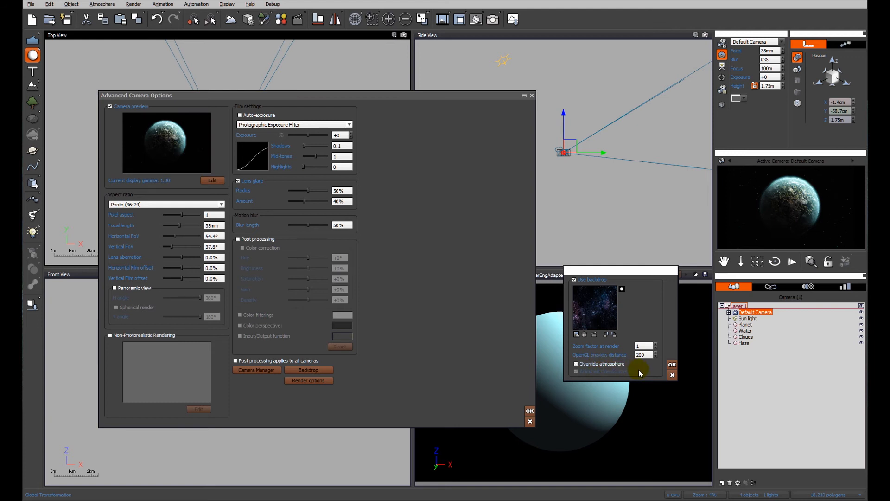
click(672, 364)
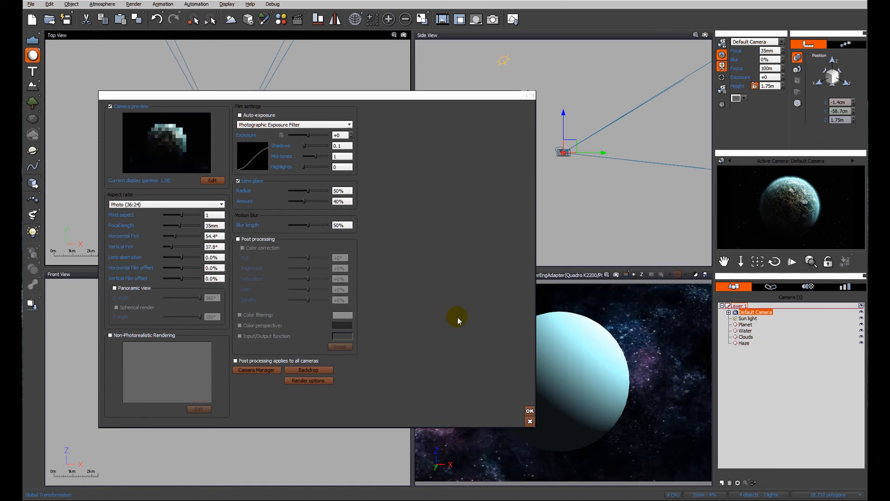
click(529, 411)
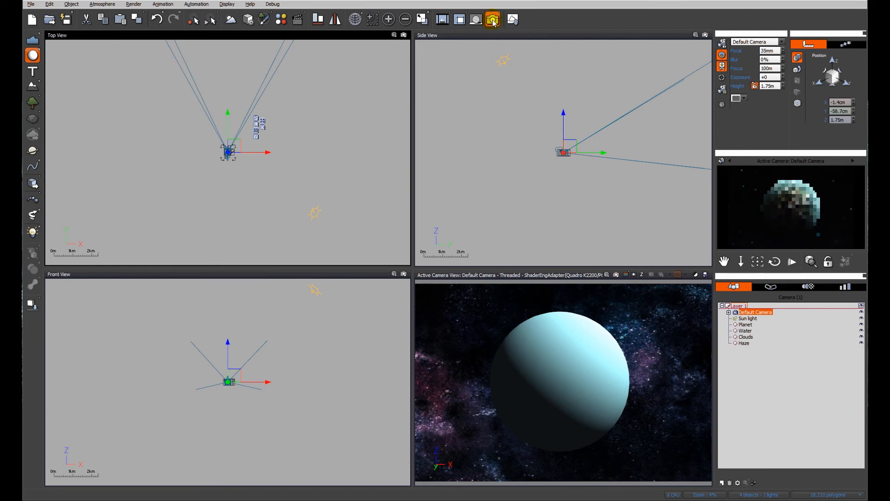
- Render the active camera view with the backdrop, discarding the oldest stacked renders, and accept the post-render options
click(493, 19)
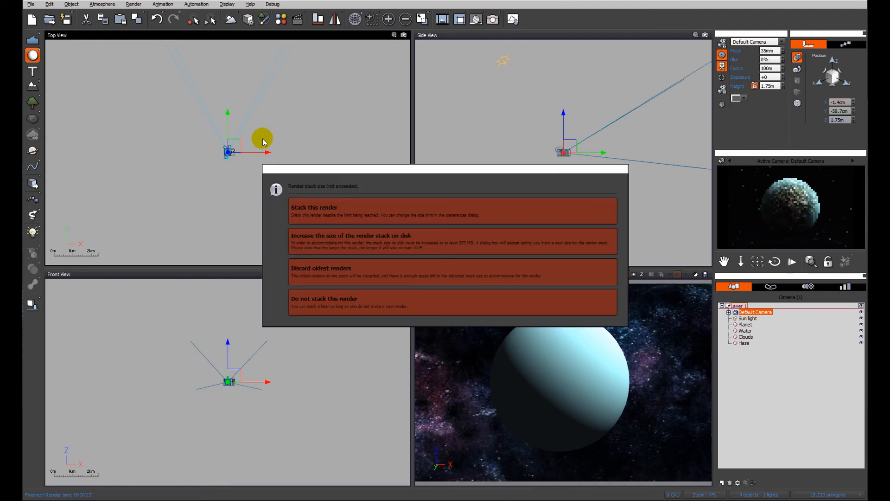
click(344, 279)
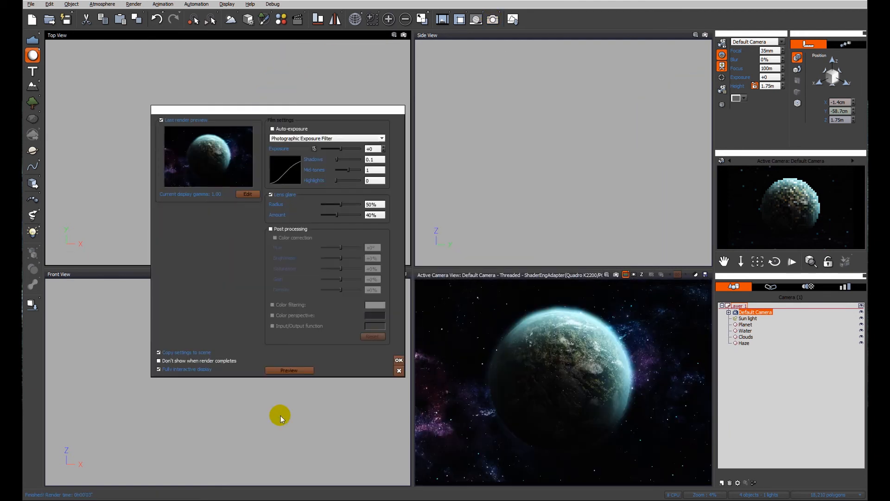
click(398, 360)
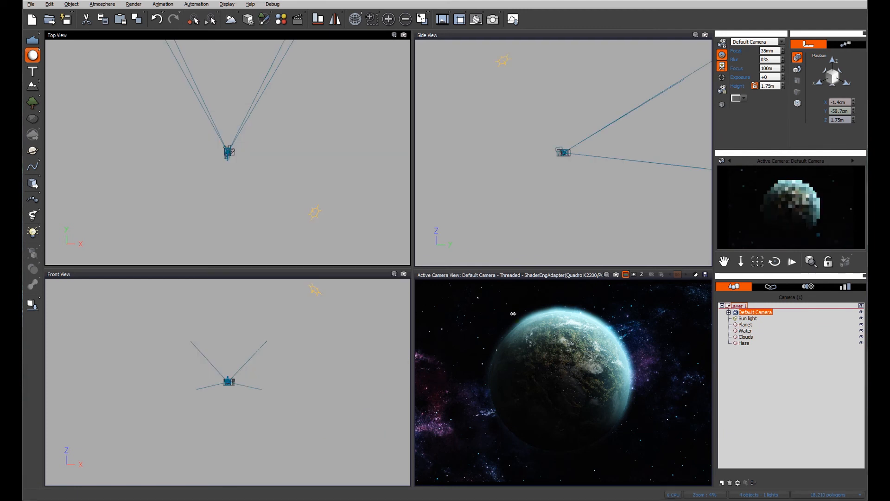
- Set the render destination to screen, render the picture at 1464 x 976 pixels, and close the finished render
click(521, 274)
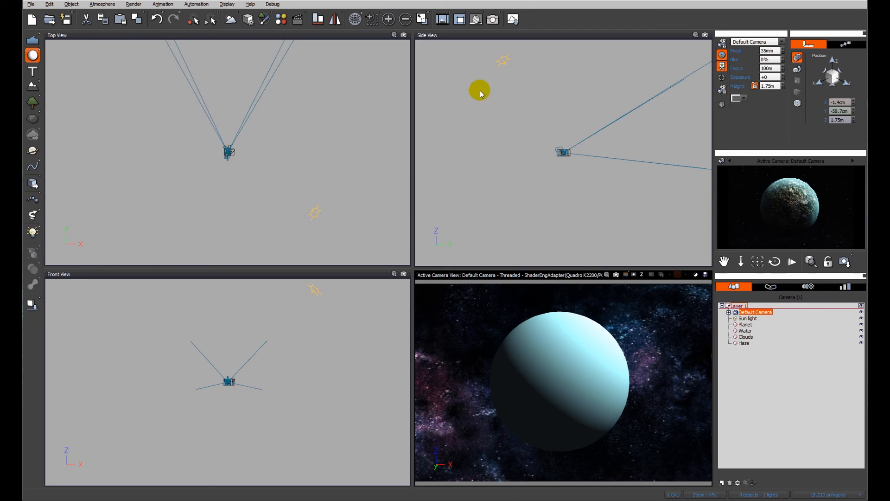
click(492, 19)
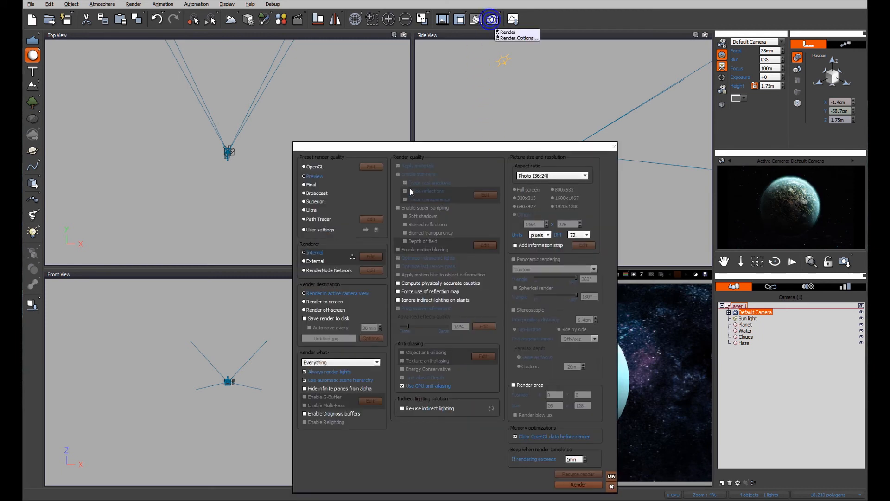
click(319, 301)
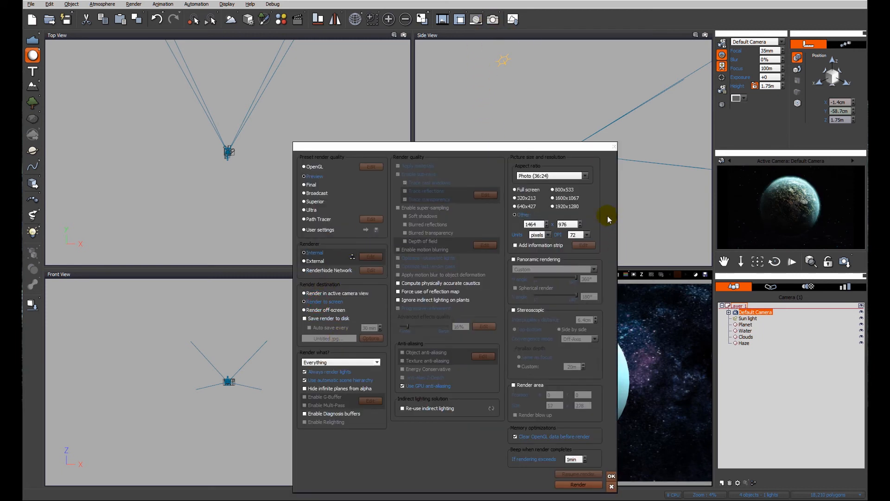
click(579, 484)
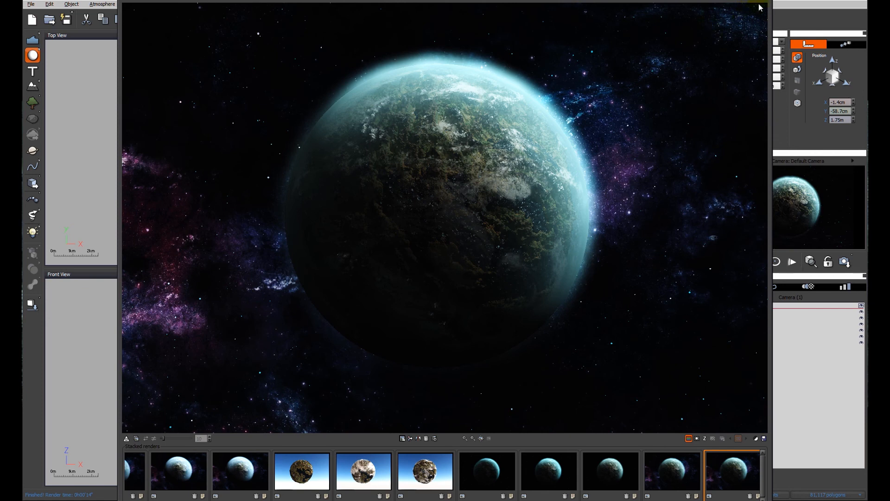
click(782, 122)
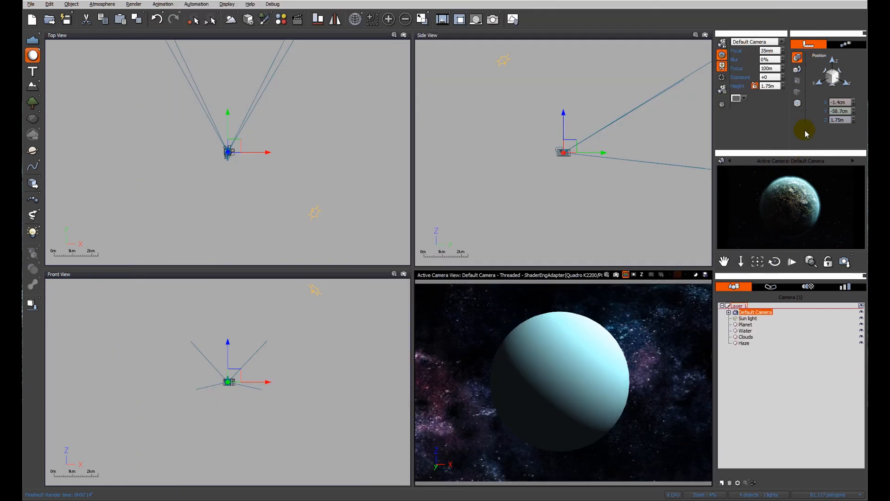
- Rotate the Clouds sphere in the Side View to shift the cloud pattern across the planet
click(745, 337)
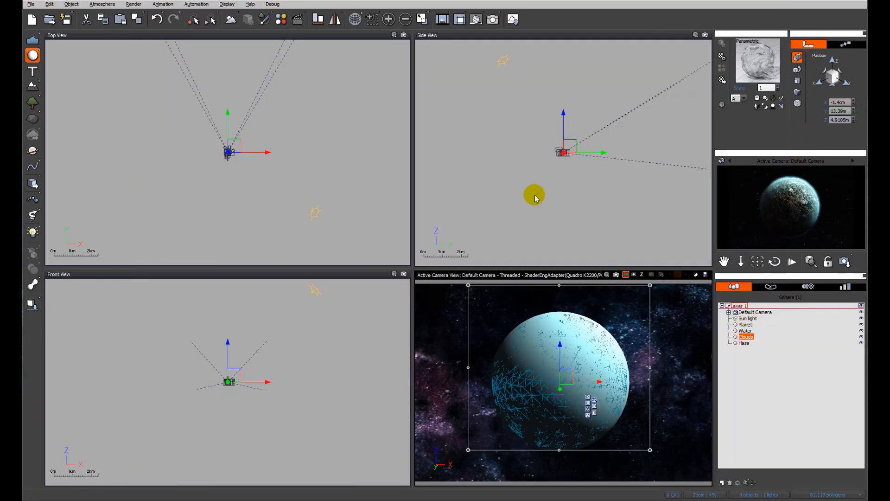
click(372, 19)
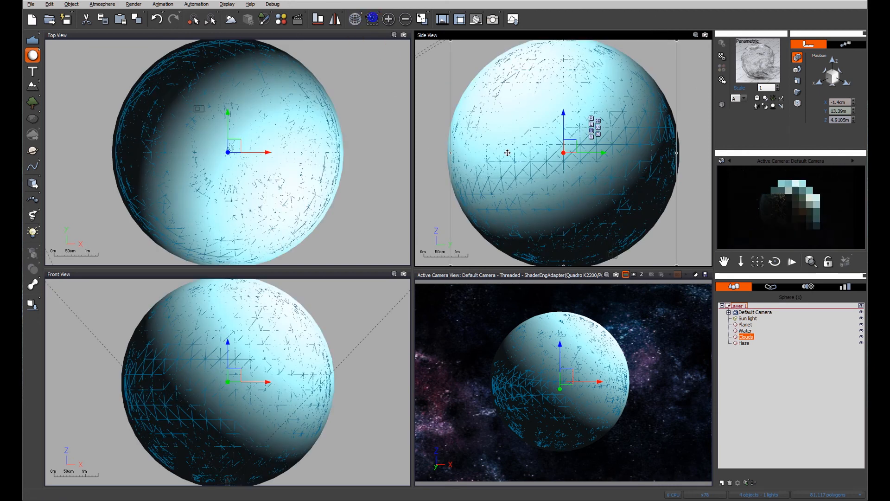
click(598, 129)
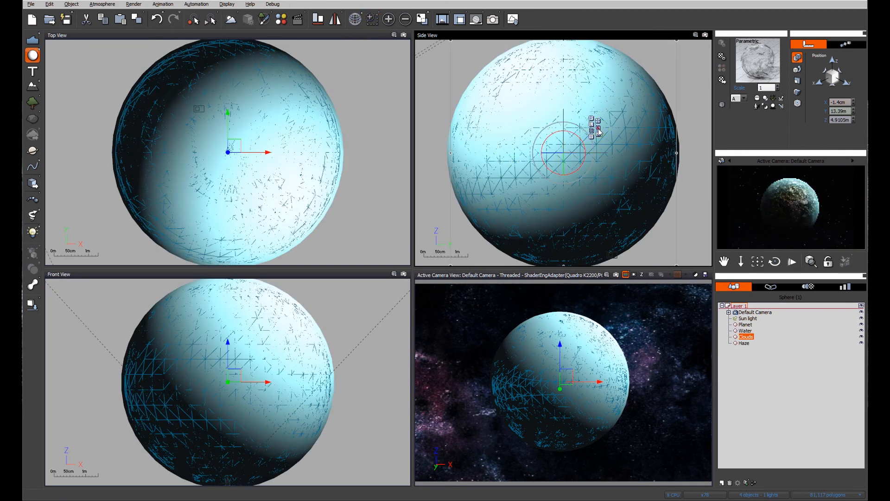
drag(572, 152, 601, 152)
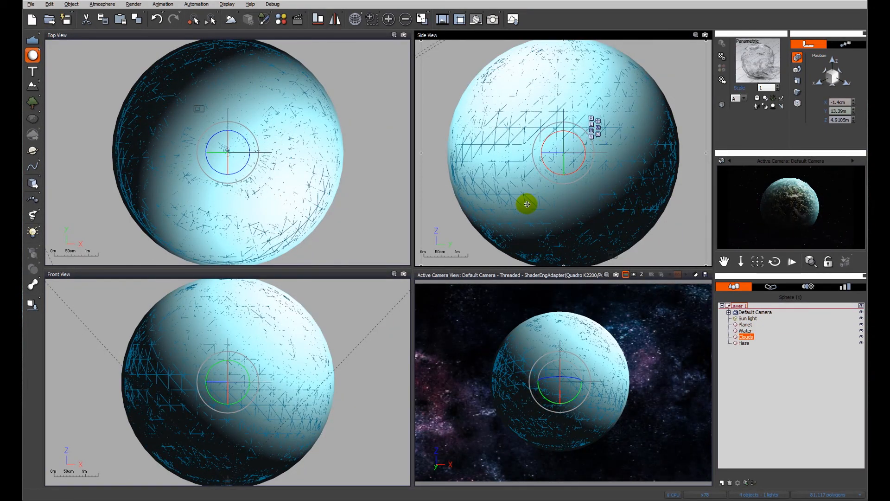
- Set the Clouds material's overall color to white and its diffuse lighting to 80%, and accept the material
right_click(738, 42)
click(765, 73)
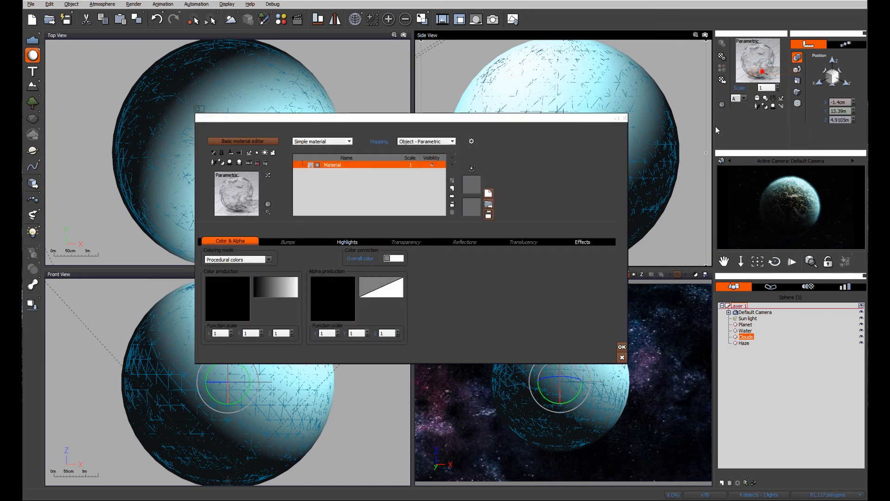
right_click(399, 258)
click(410, 262)
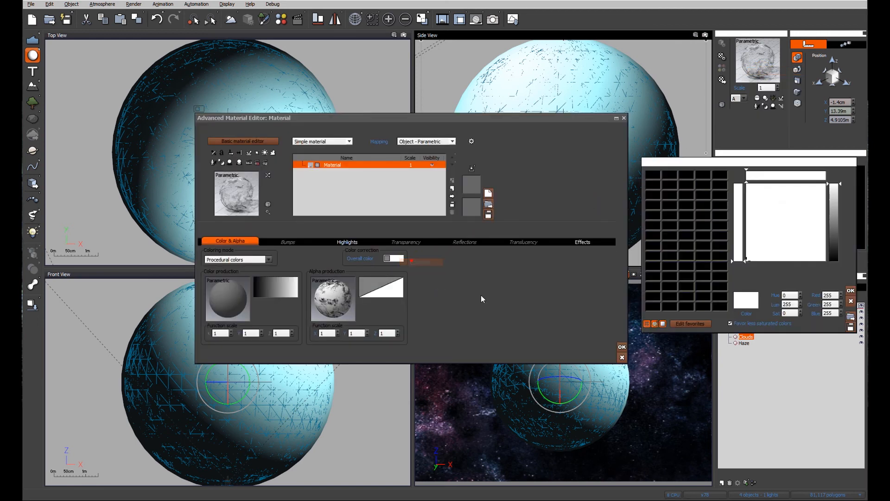
click(850, 290)
click(583, 241)
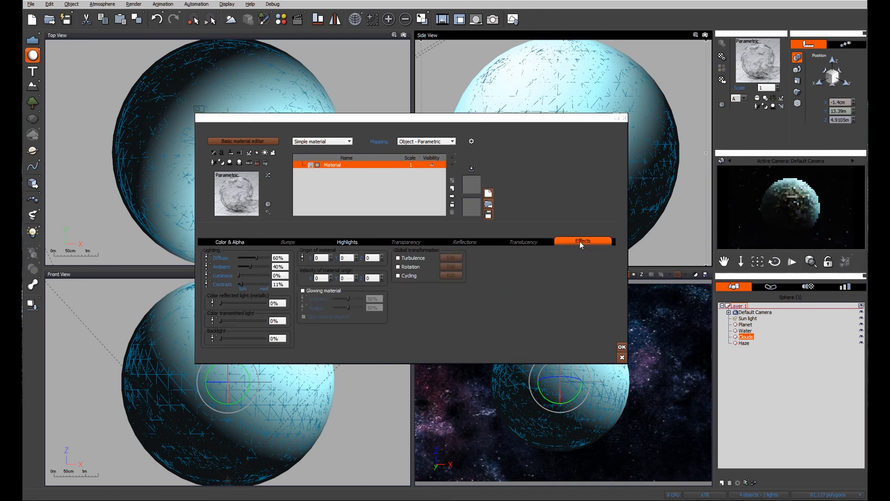
click(280, 258)
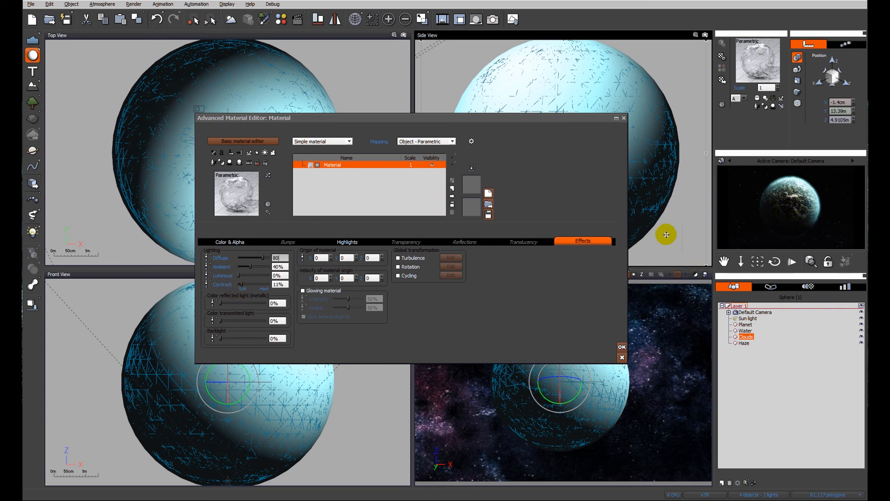
click(621, 348)
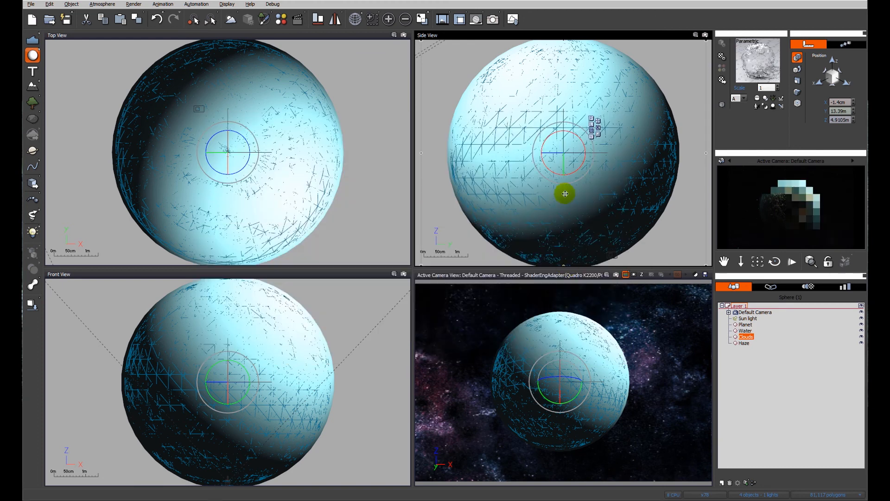
- Render the picture to screen at 1464 x 976 pixels with Preview quality, inspect the clouds, and close the render
click(498, 18)
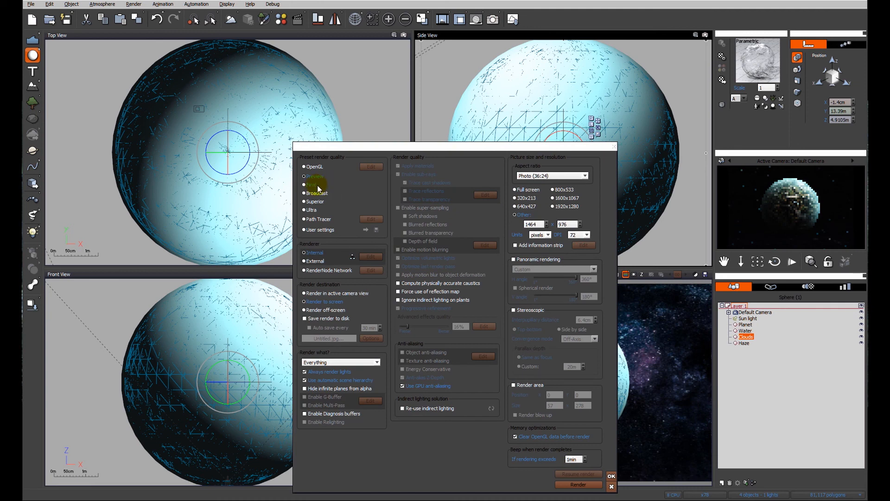
click(578, 484)
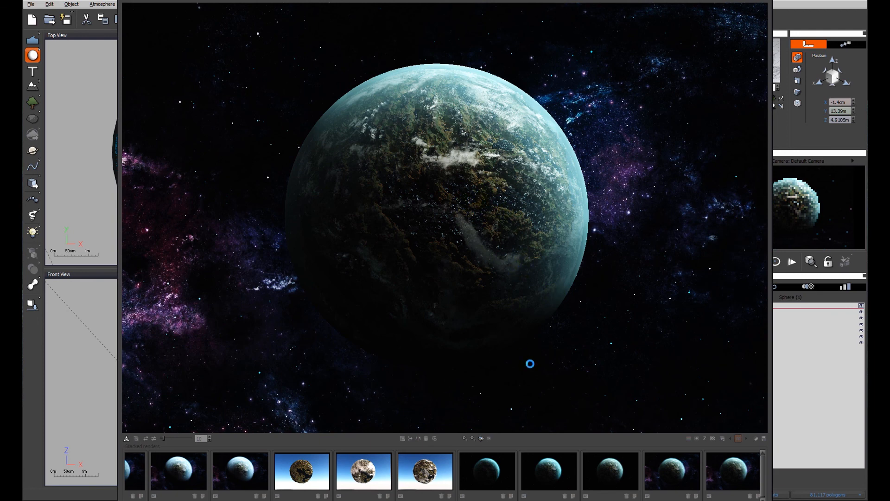
click(527, 290)
click(453, 159)
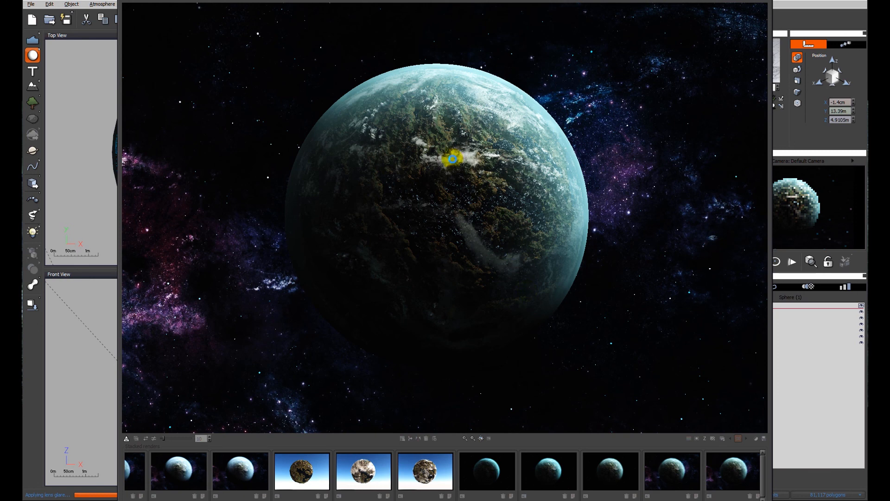
click(457, 276)
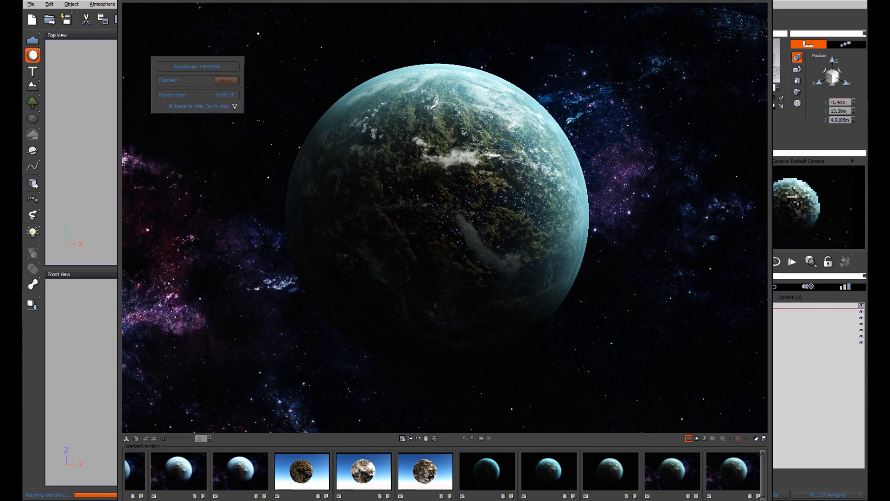
key(Escape)
click(767, 1)
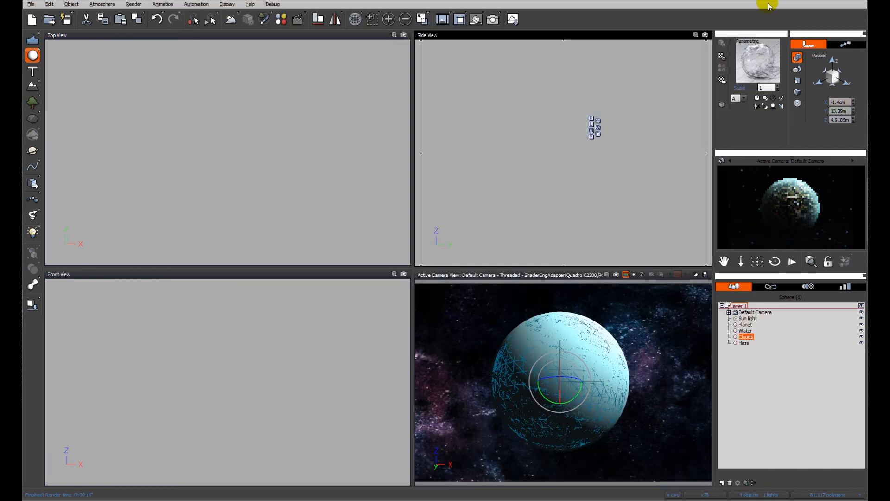
- Select the Water sphere, hide the Clouds and Haze spheres, and enlarge the Water uniformly to about 6.11 m
click(828, 407)
click(745, 331)
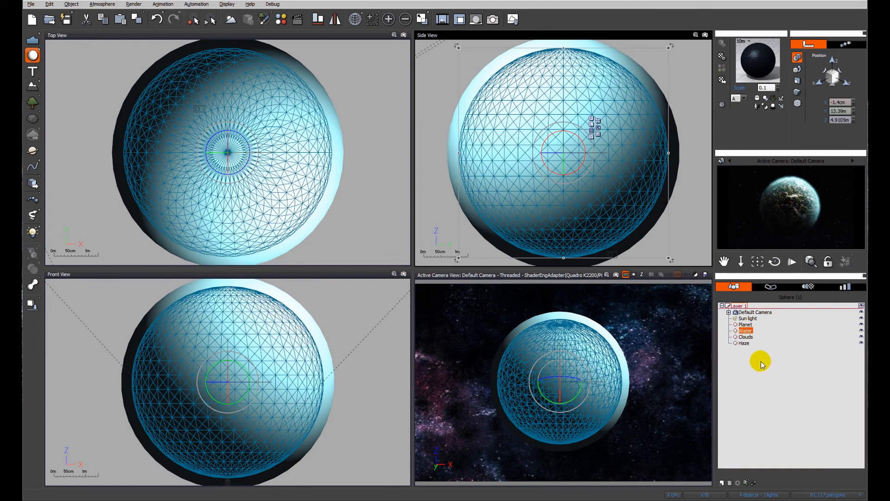
click(862, 343)
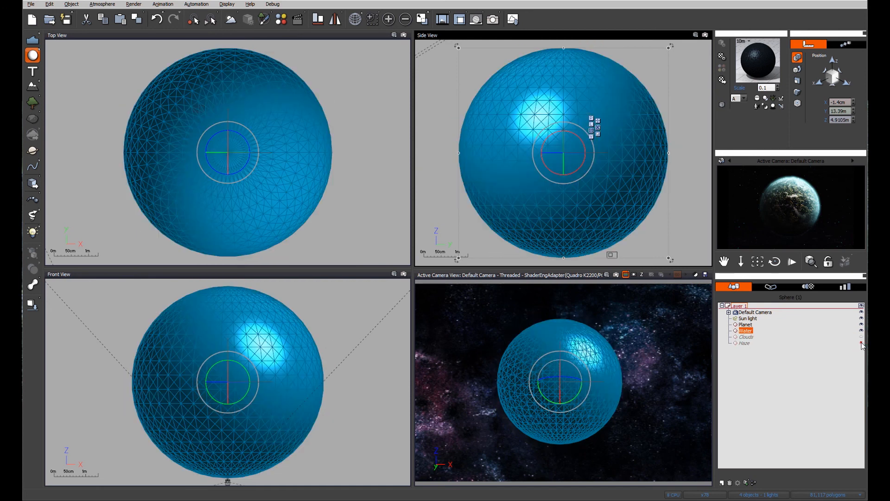
click(792, 384)
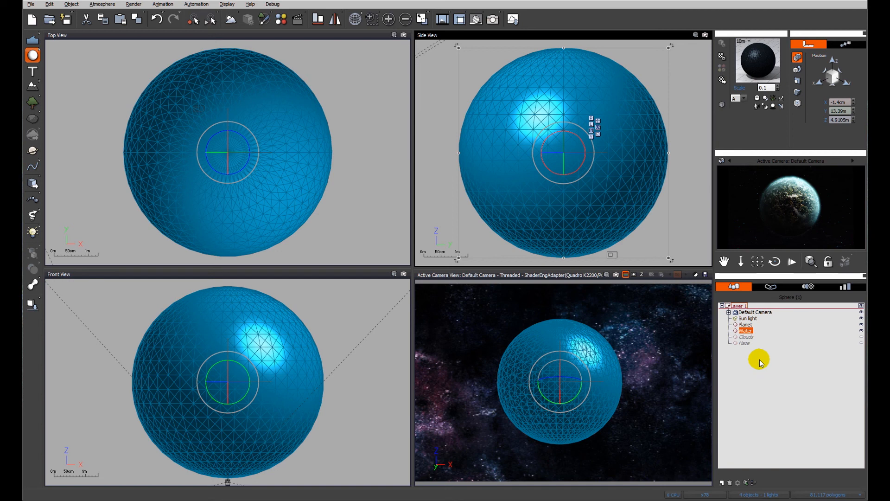
click(797, 81)
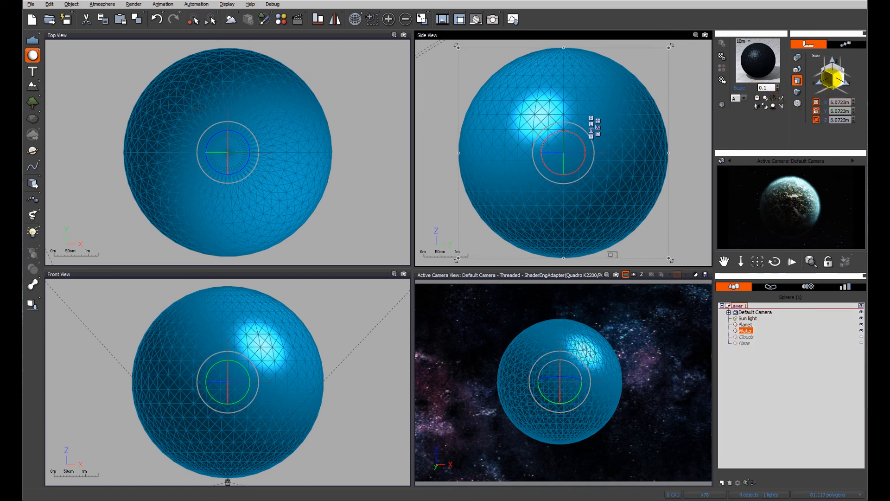
drag(833, 79, 835, 78)
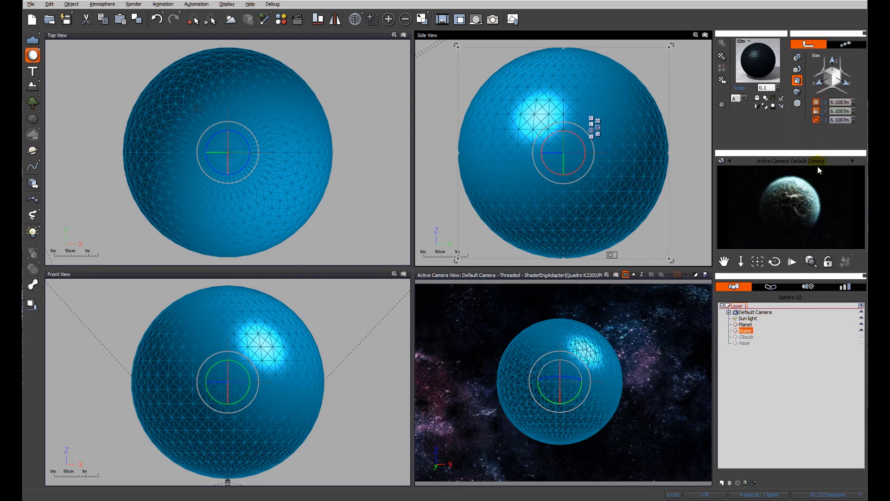
- Set the render destination to the active camera view and render the picture, discarding the oldest stacked renders
click(492, 20)
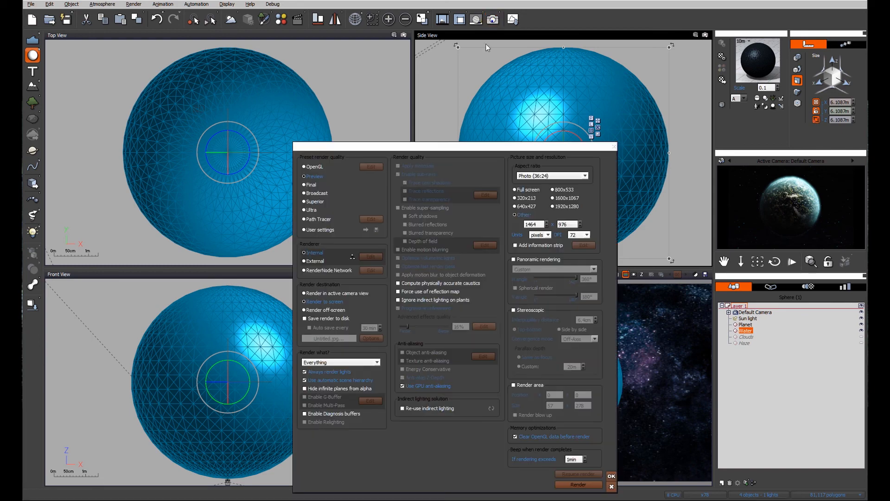
click(319, 294)
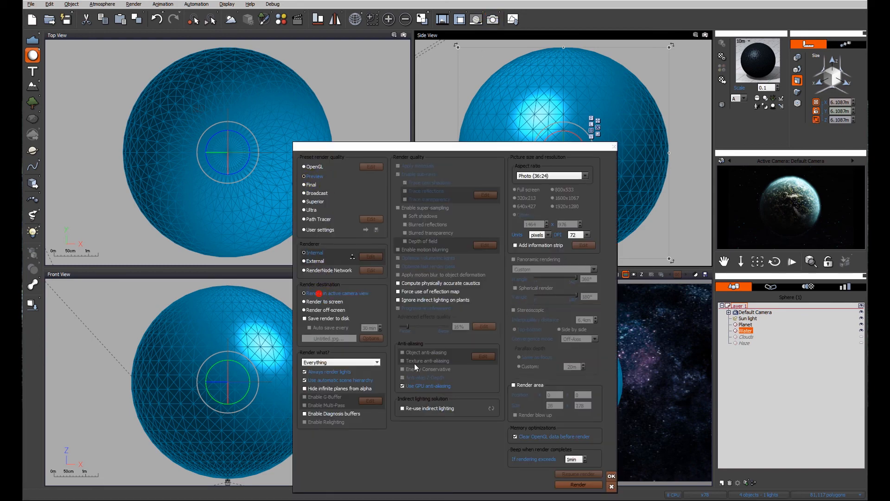
click(578, 485)
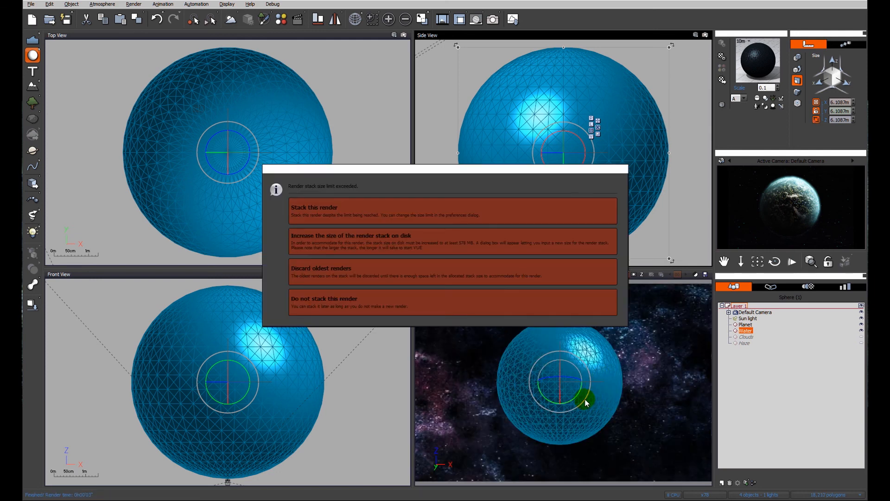
click(445, 272)
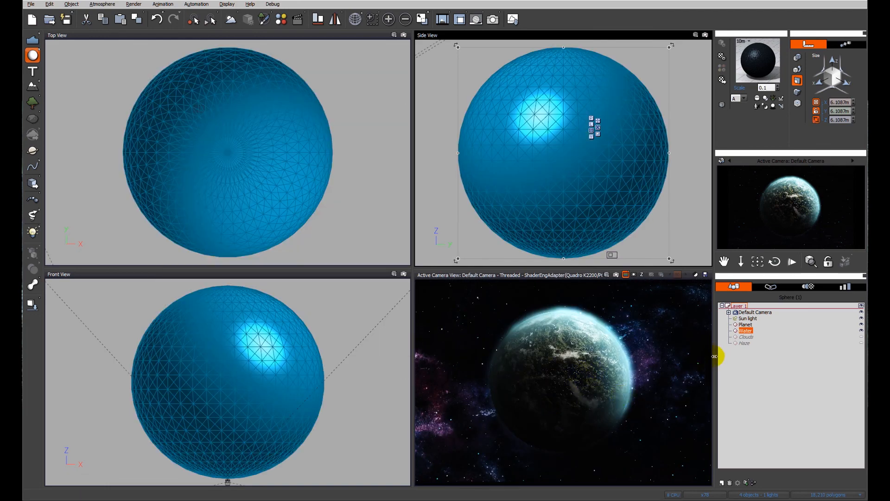
- Set the bump depth of the Water sphere's material to 0.2 and accept the material
right_click(759, 57)
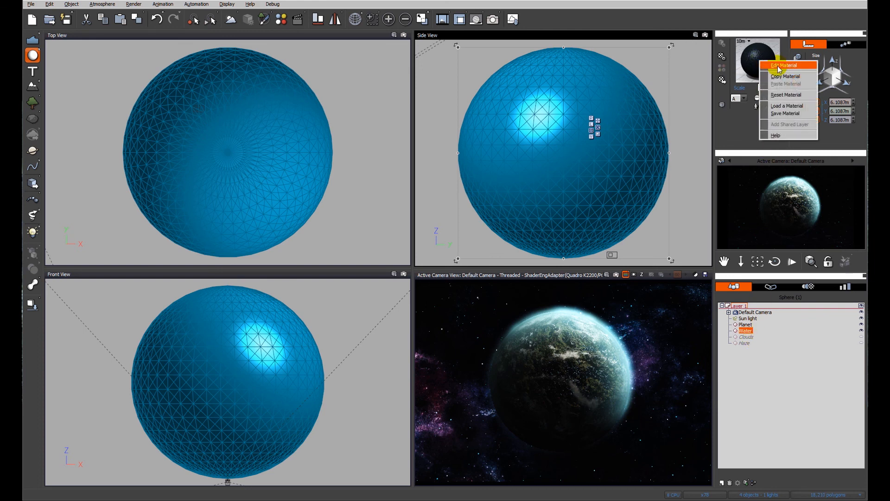
click(776, 66)
click(289, 241)
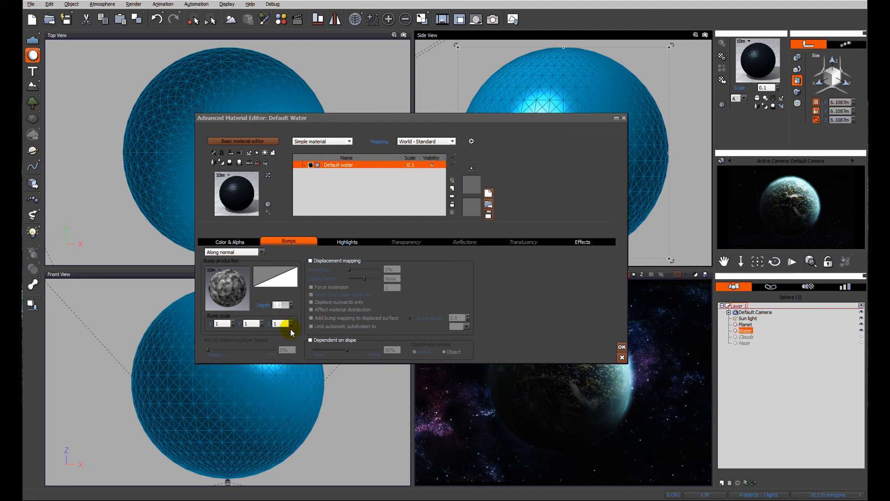
text(0.2)
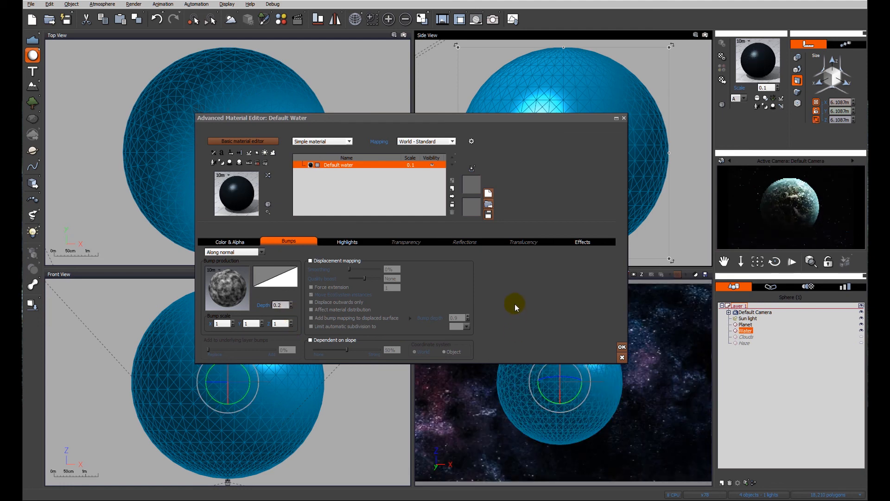
click(622, 347)
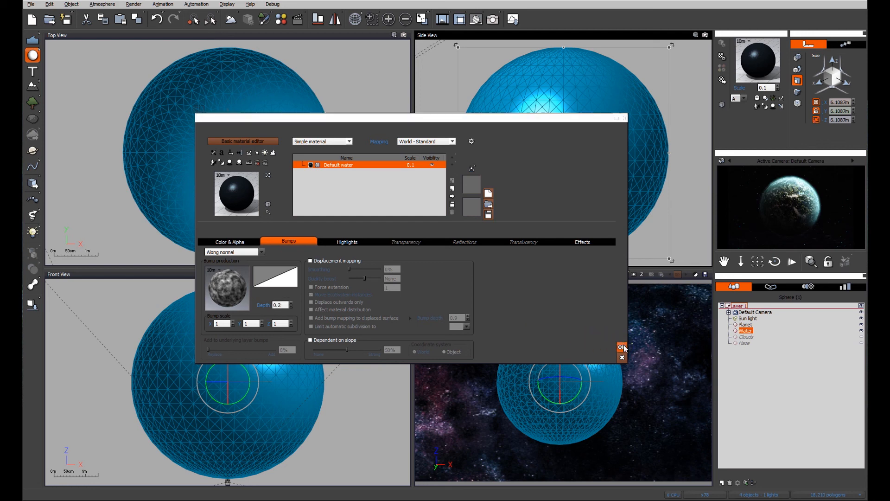
- Render the active camera view again with the adjusted water bumps and dismiss the post-render options
click(508, 168)
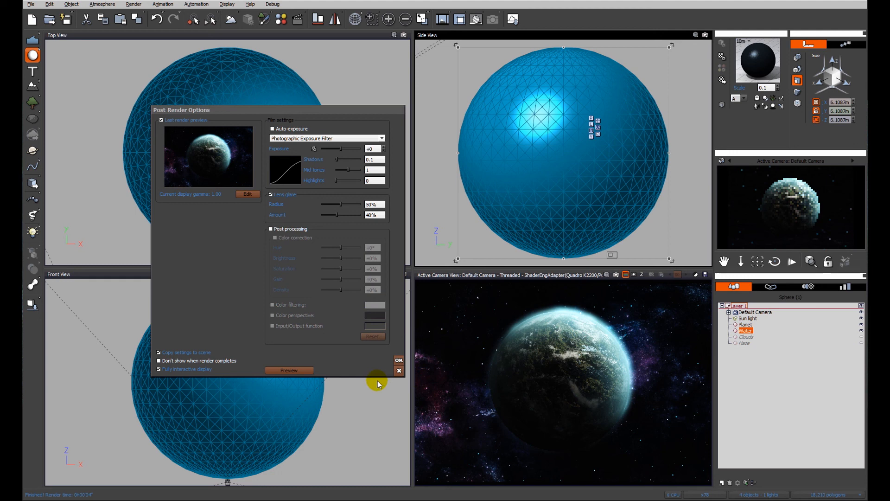
click(399, 372)
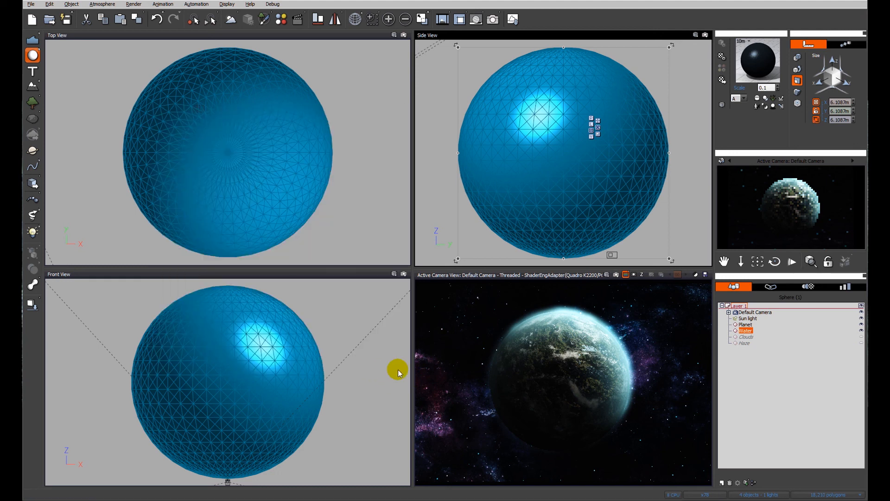
click(507, 170)
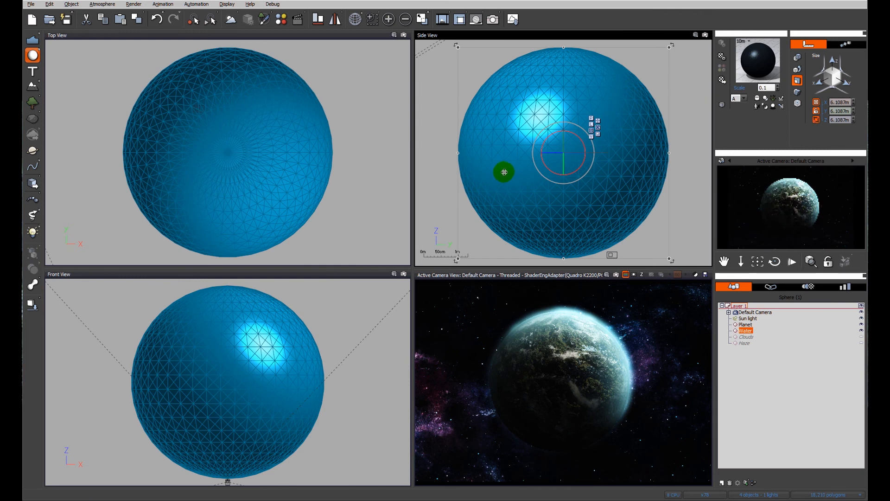